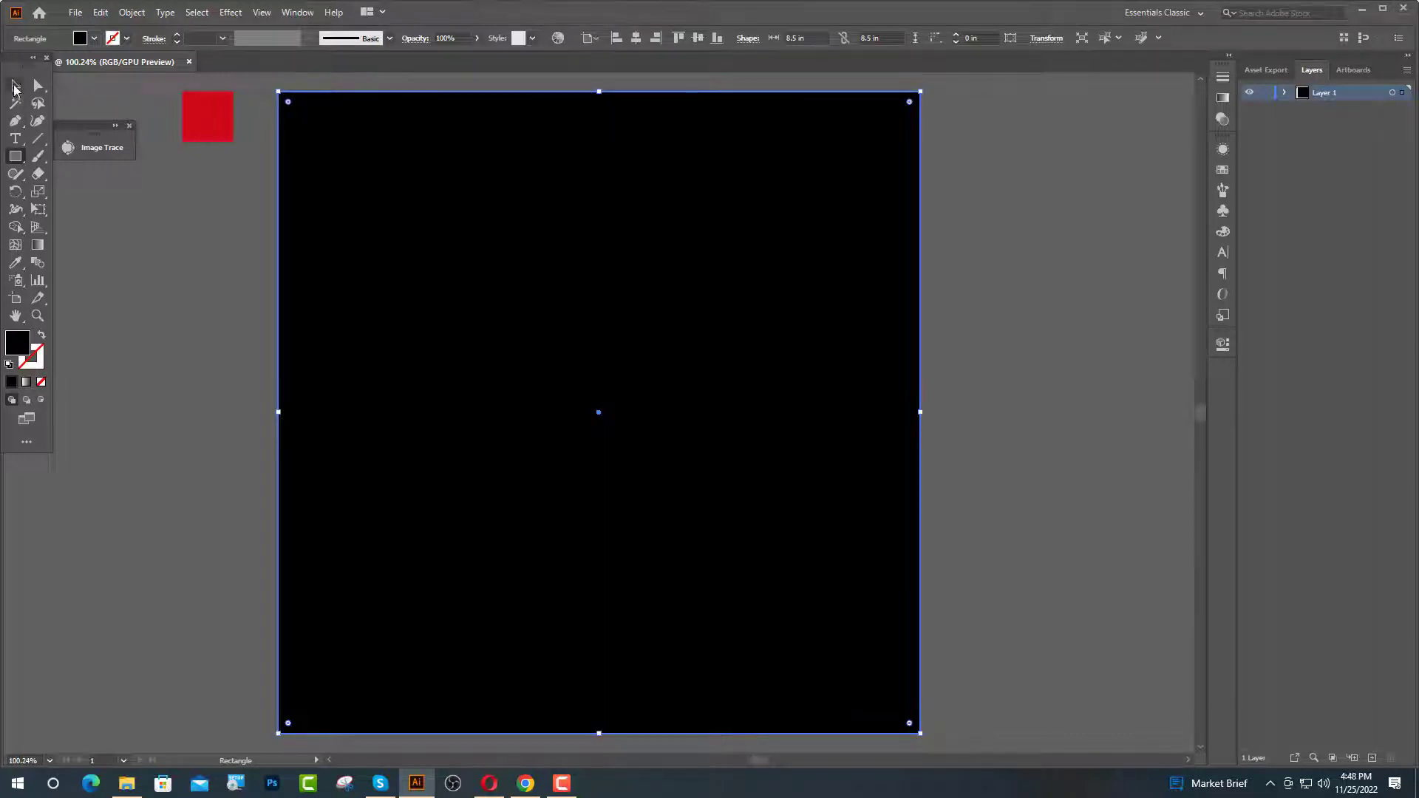
# Step: Expand Layer 1 and lock the black background rectangle
pyautogui.click(15, 85)
pyautogui.click(1284, 94)
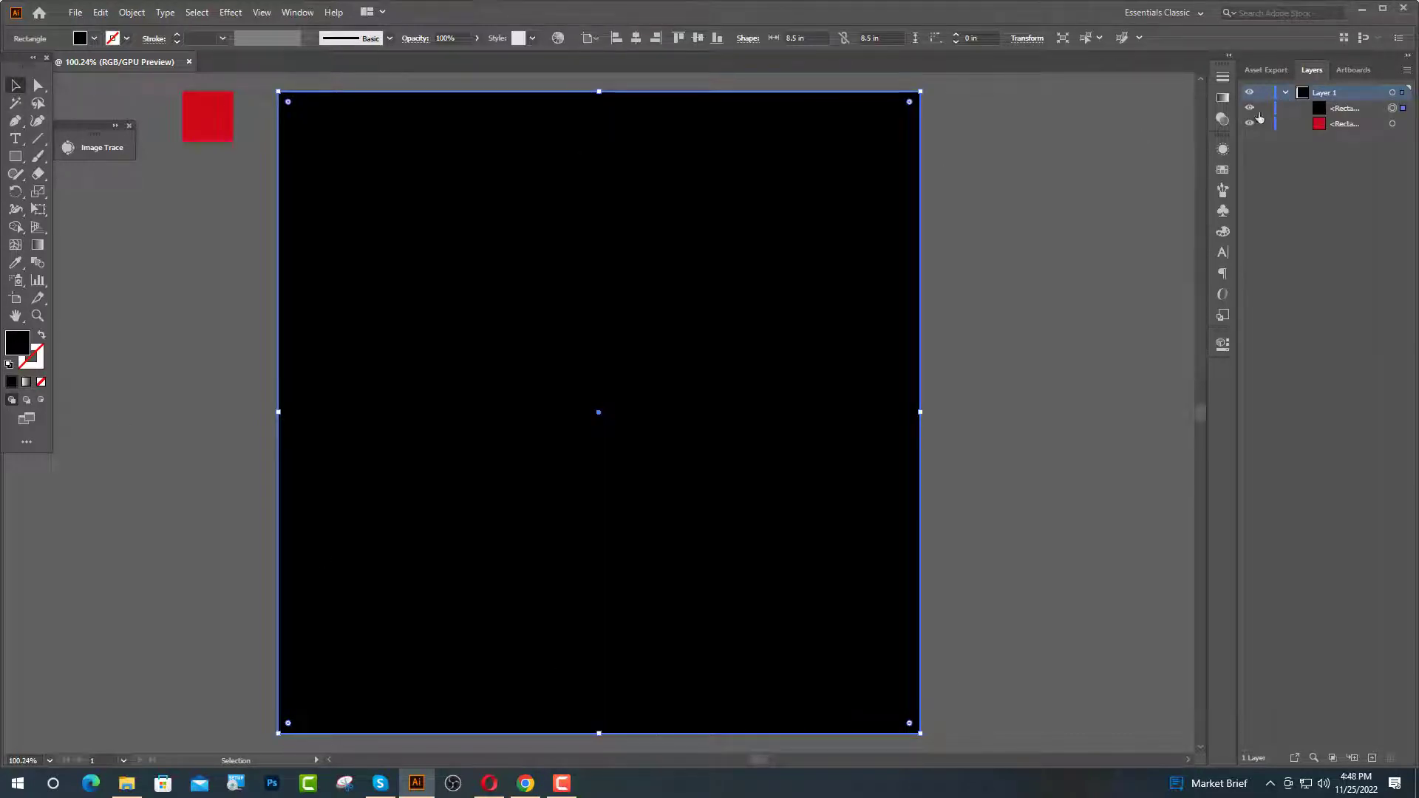
pyautogui.click(1265, 108)
# Step: Show the rulers and place two vertical guides at about 1.3 in and 7.1 in across the artboard
pyautogui.hotkey('ctrl', 'r')
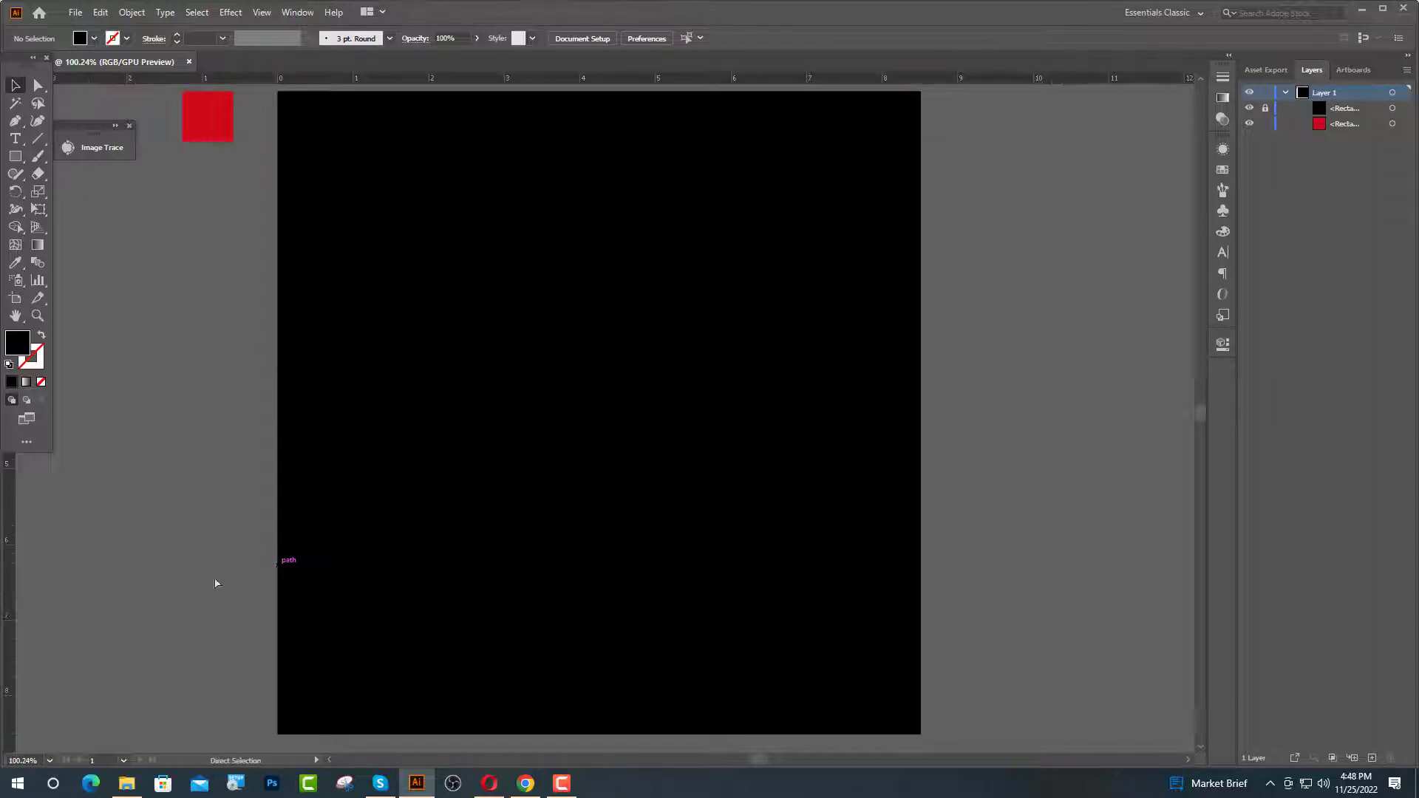
pyautogui.moveTo(198, 591); pyautogui.dragTo(831, 643)
pyautogui.click(503, 488)
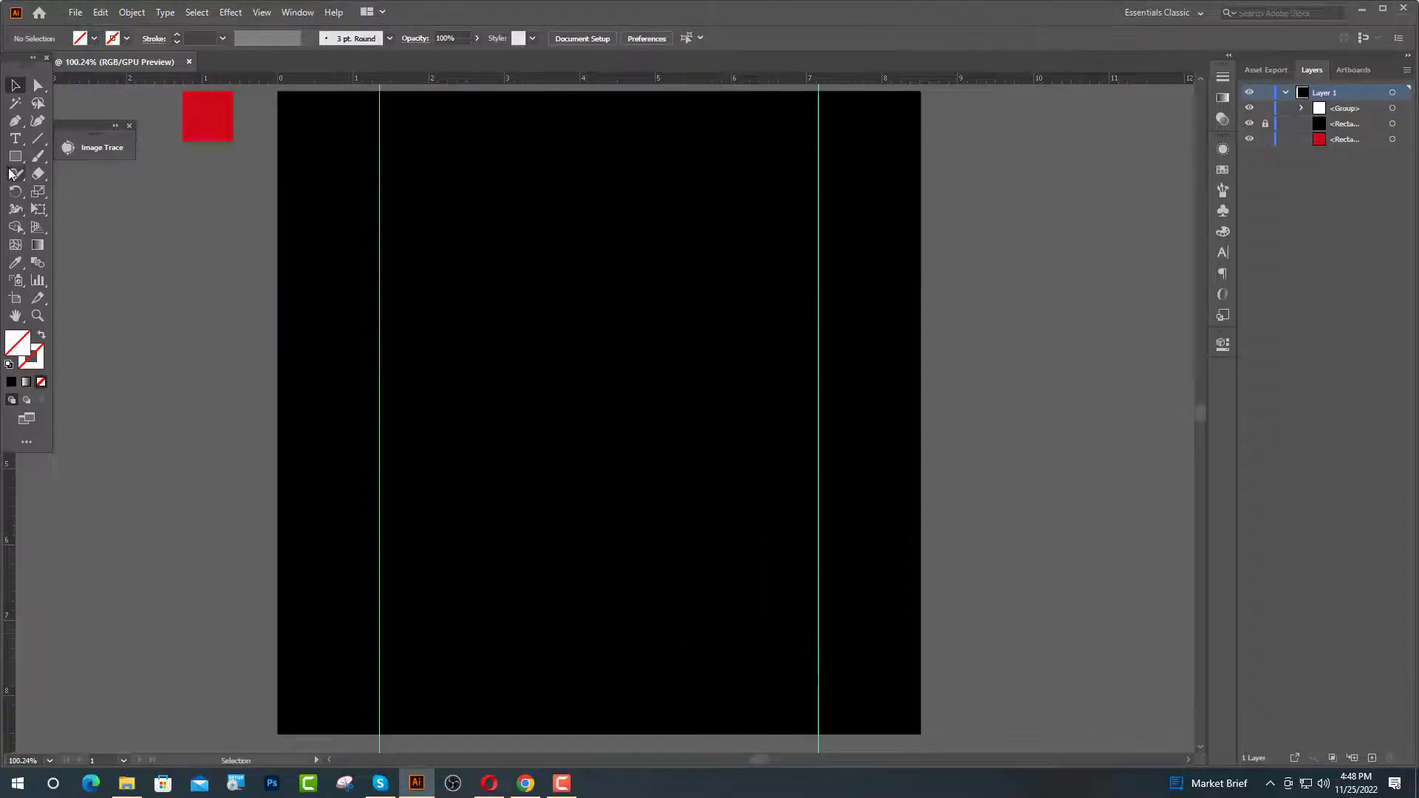
# Step: Add the text CASUAL DENIM WEAR in Oswald Bold in the upper right part of the black artboard
pyautogui.click(15, 139)
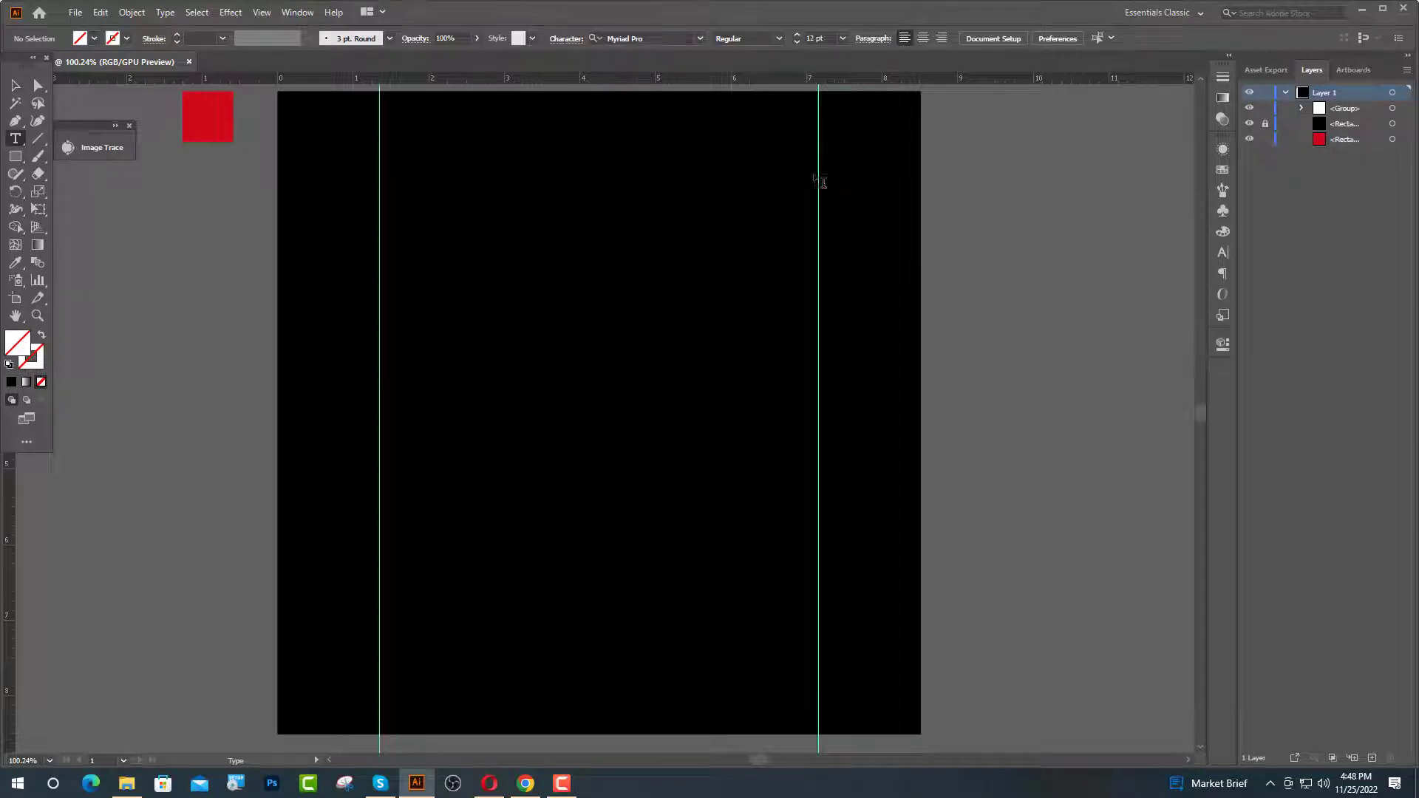
pyautogui.click(671, 174)
pyautogui.click(549, 38)
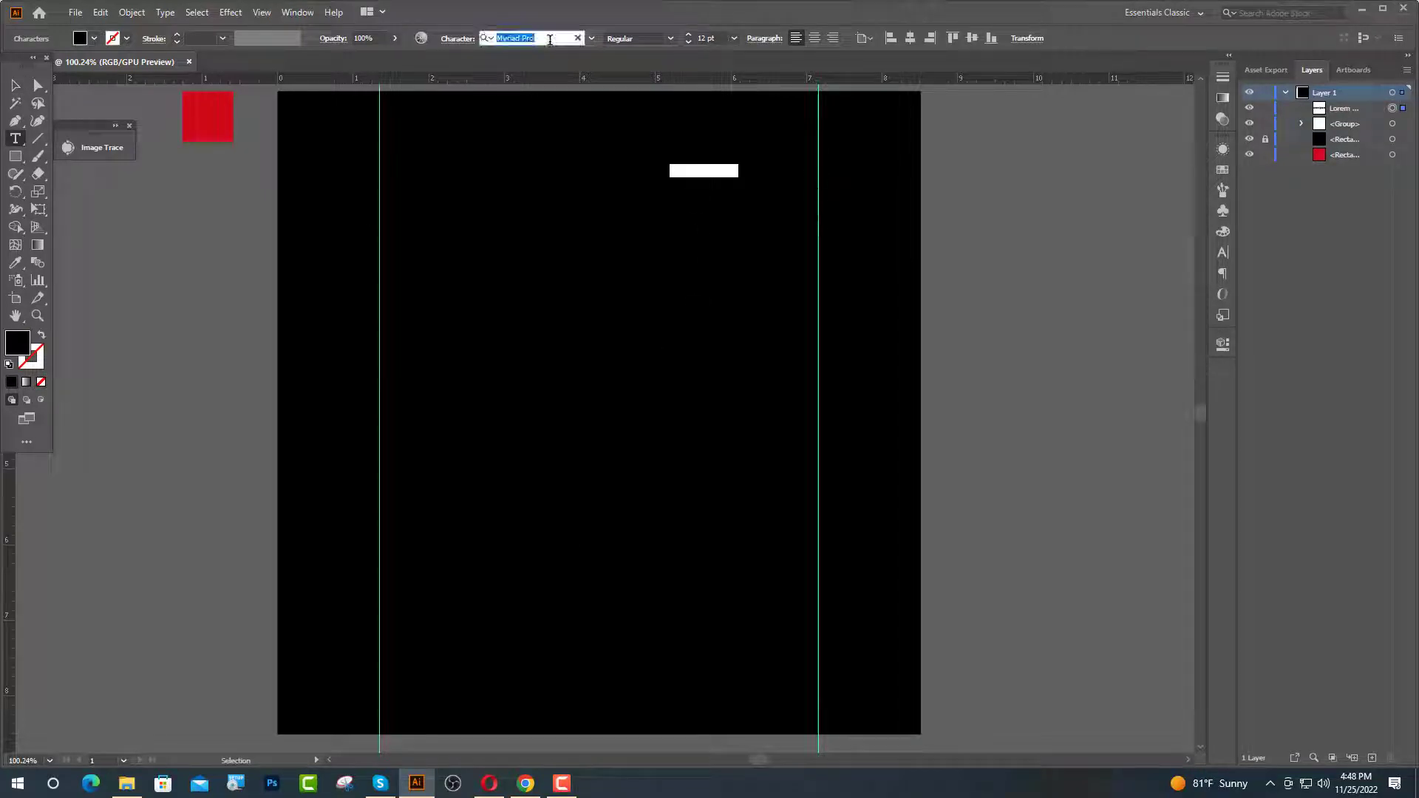
pyautogui.write('os')
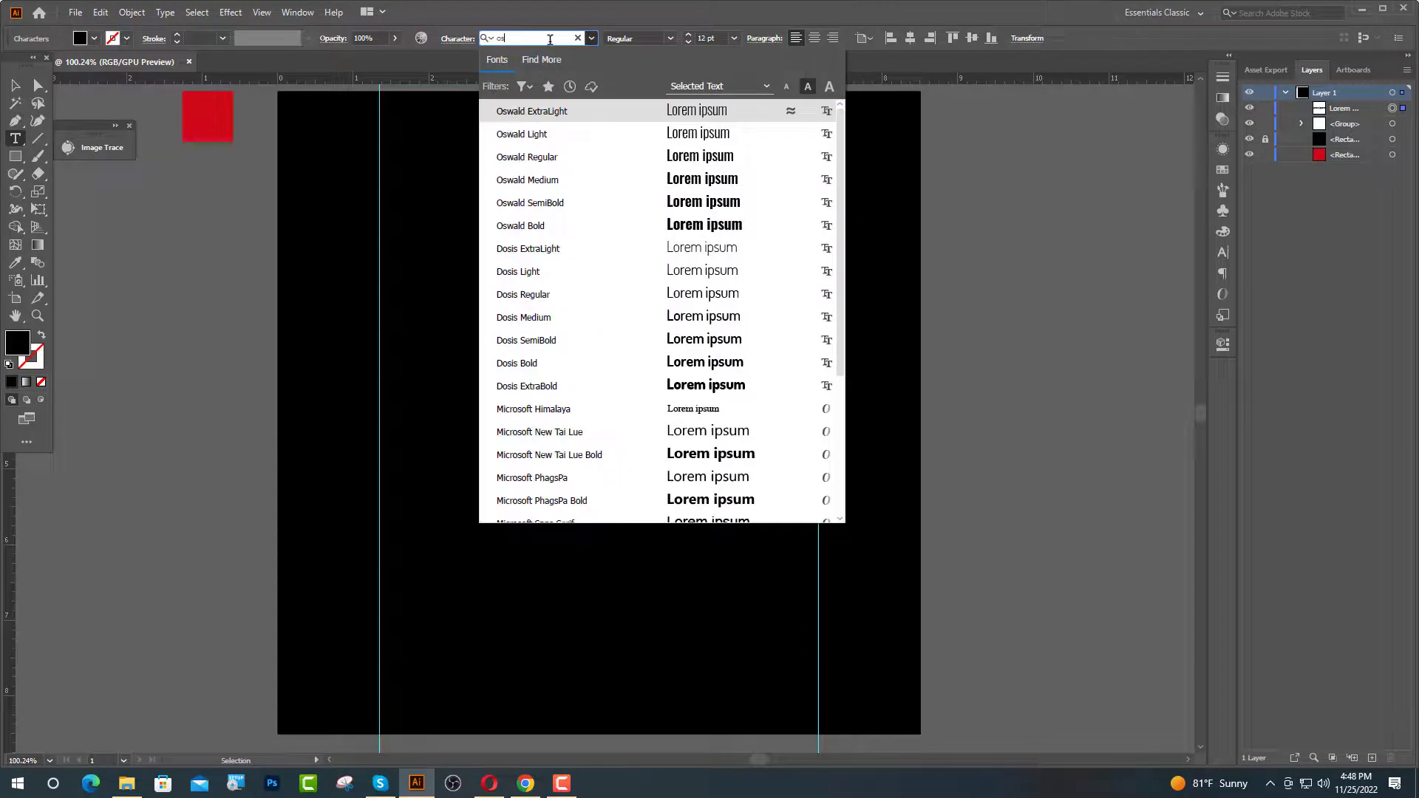
pyautogui.click(539, 224)
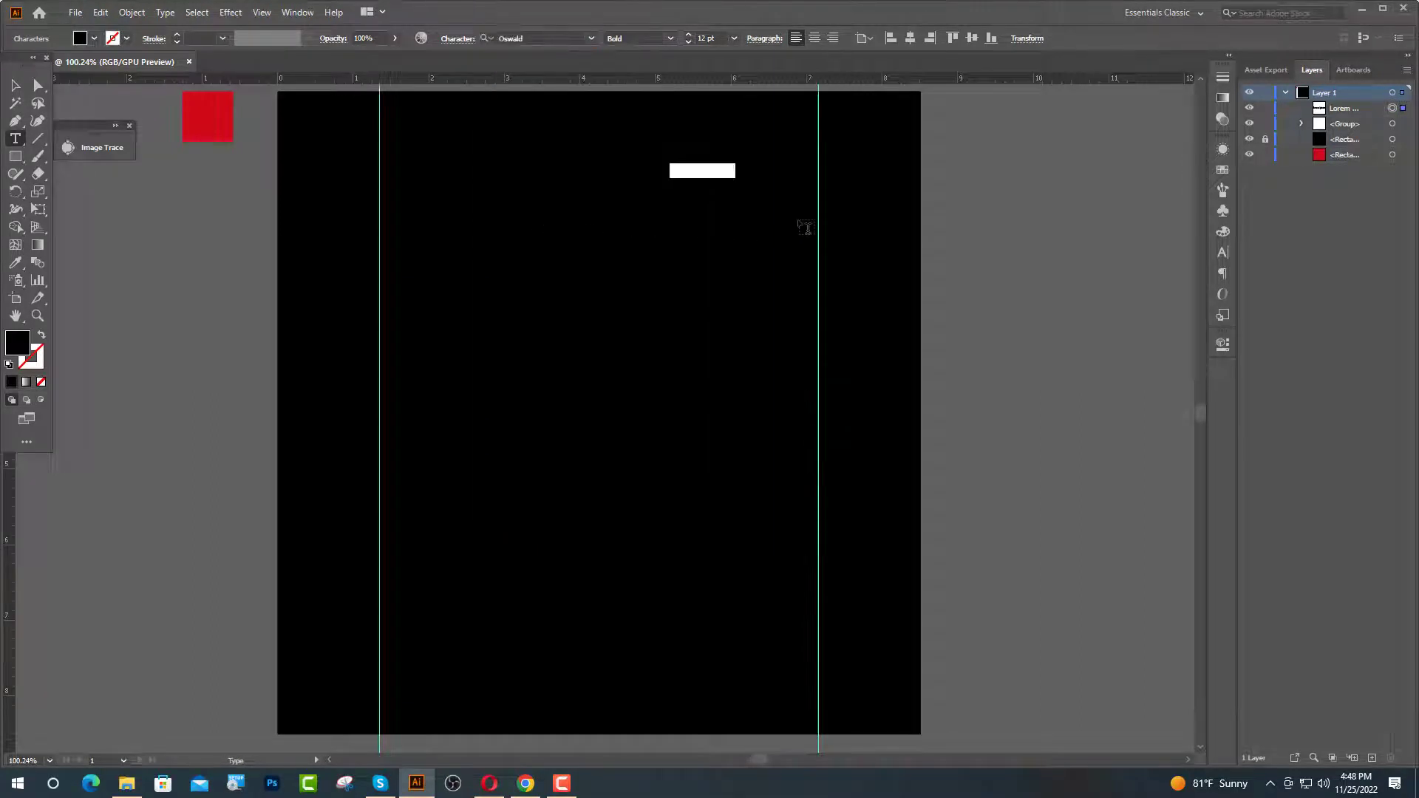
pyautogui.write('S')
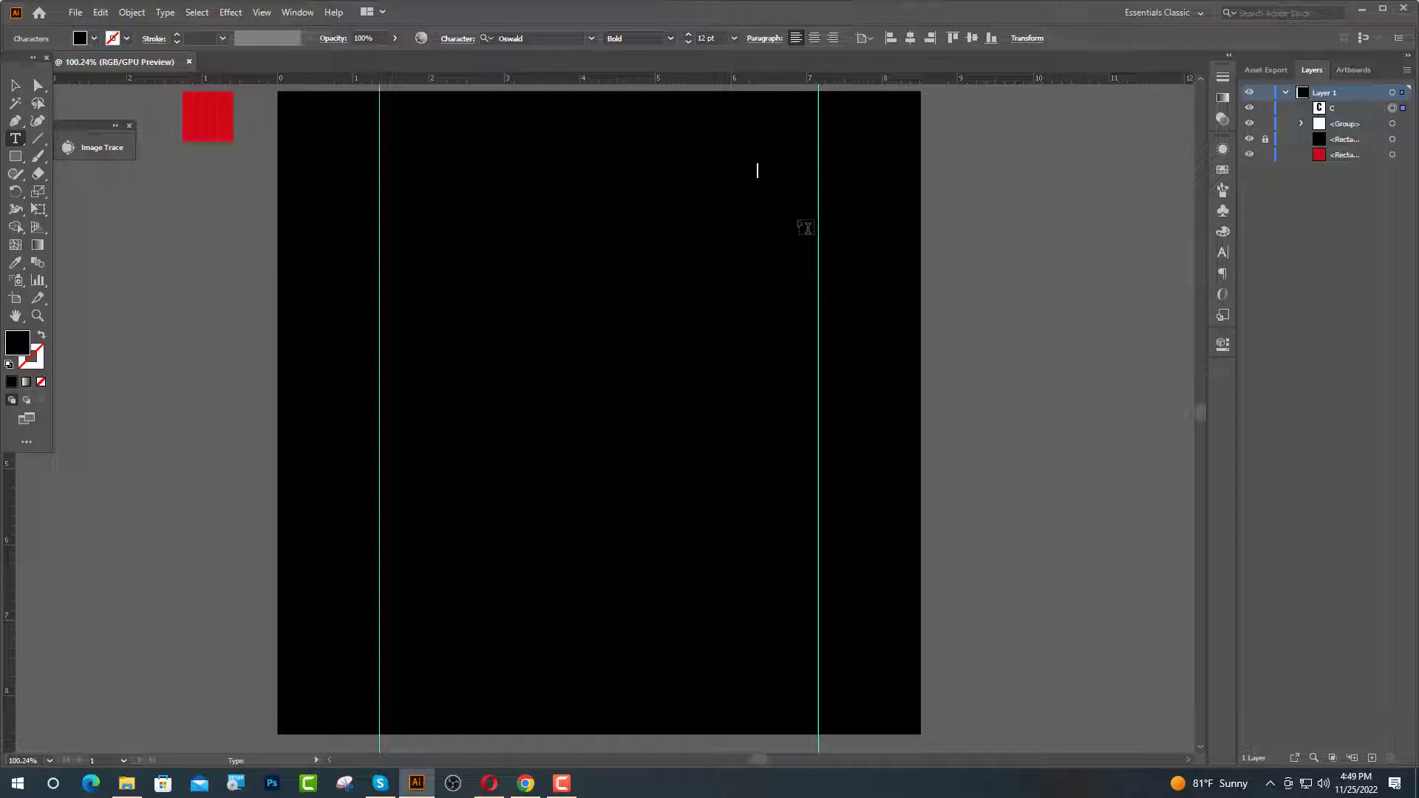
pyautogui.press('Escape')
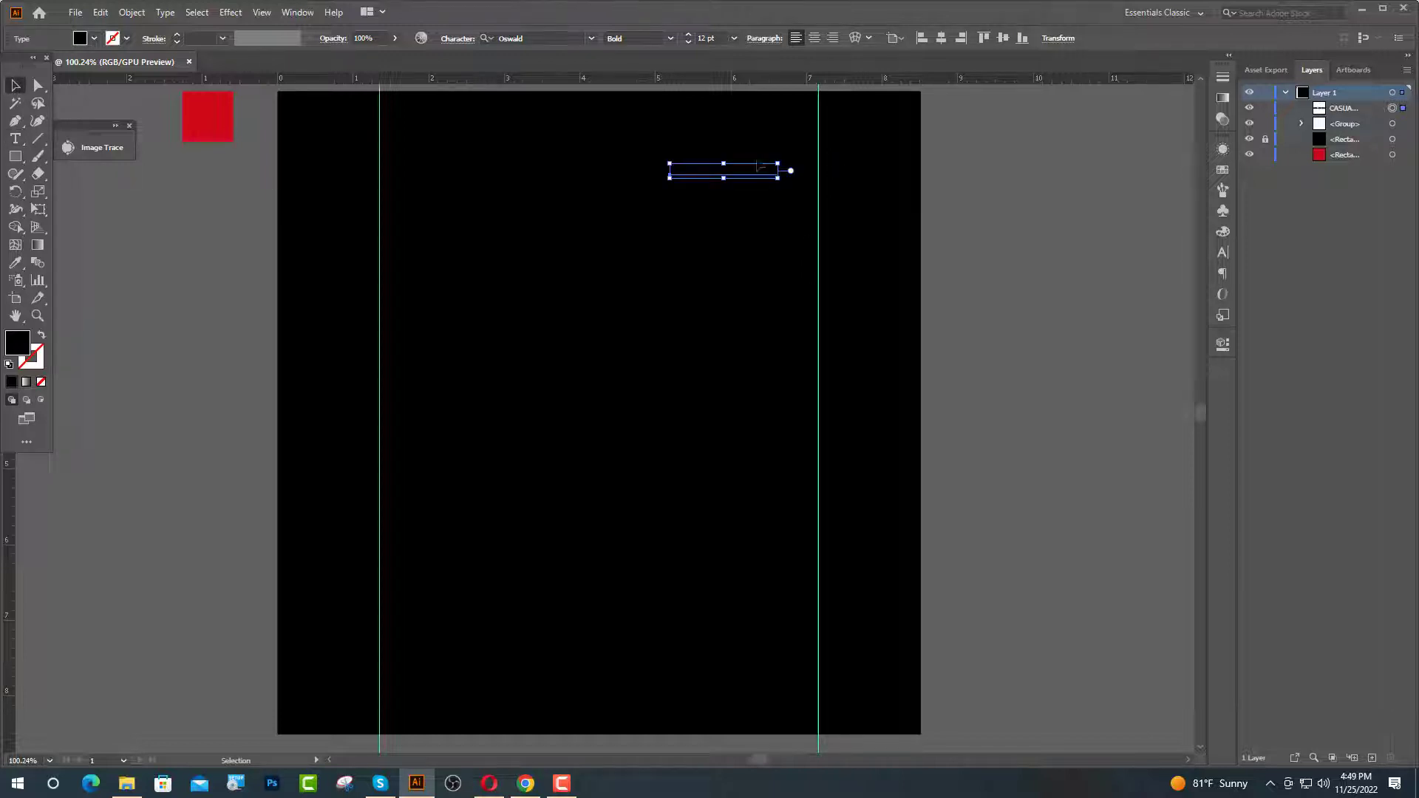
# Step: Set the CASUAL DENIM WEAR text to 20 pt and move it so its end meets the right guide
pyautogui.click(702, 39)
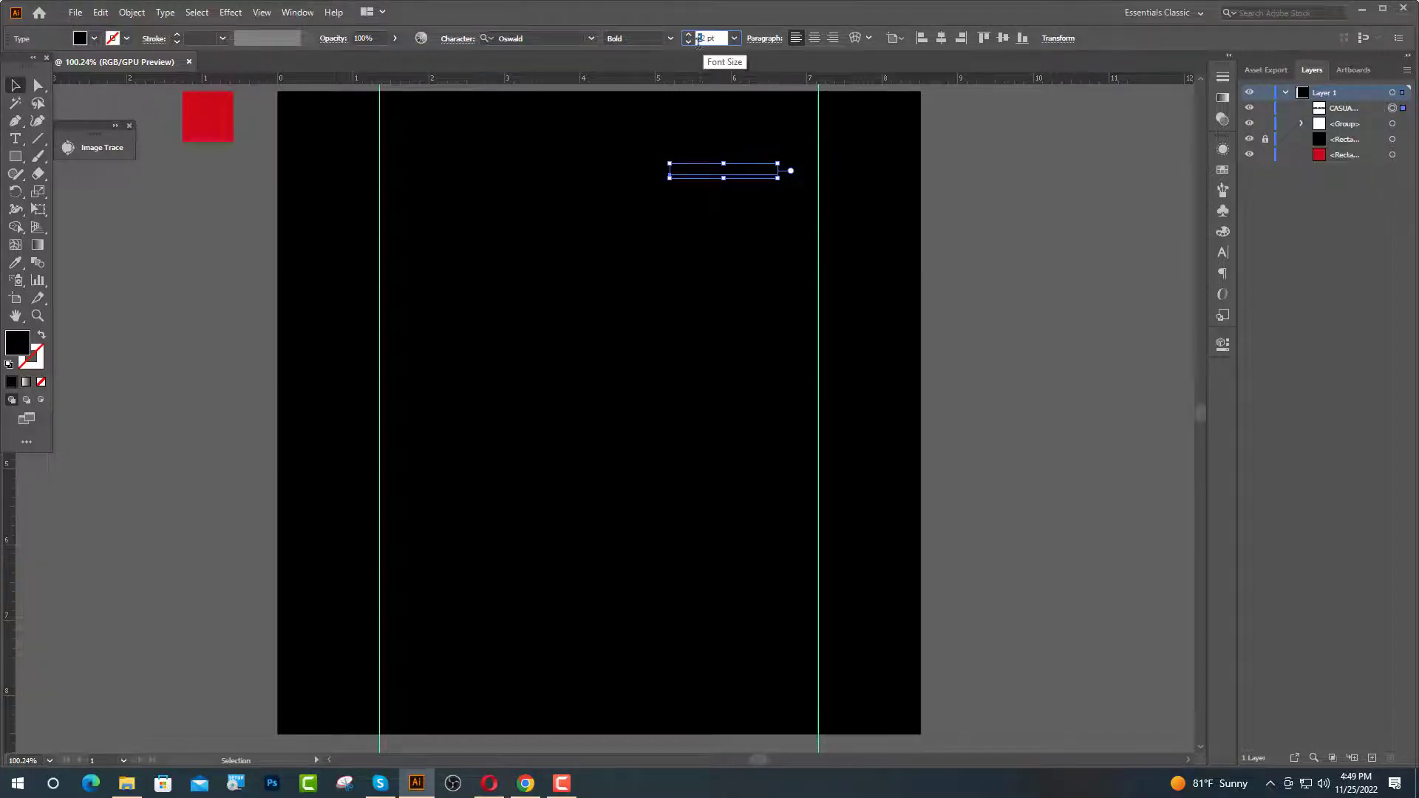
pyautogui.write('20')
pyautogui.press('Return')
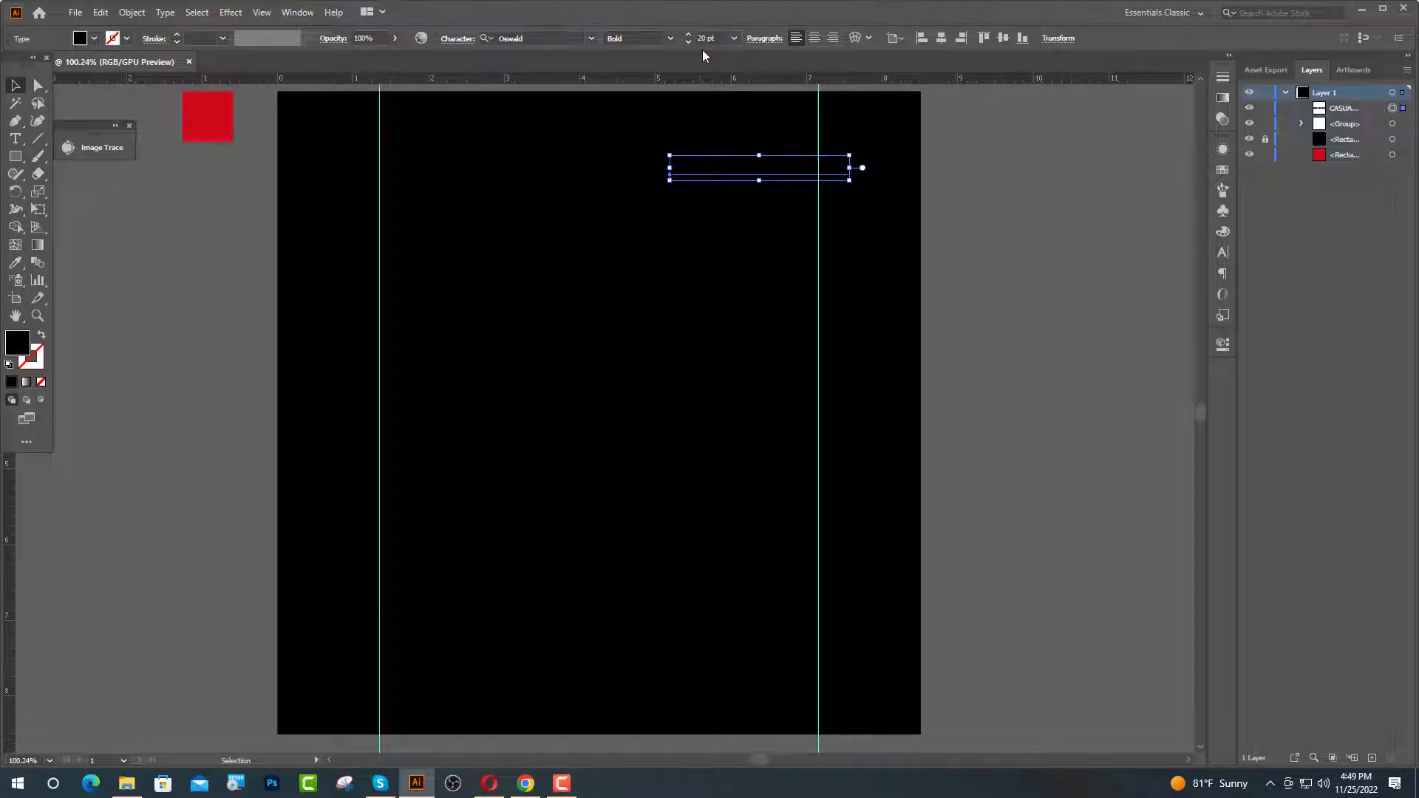
pyautogui.moveTo(783, 174); pyautogui.dragTo(754, 204)
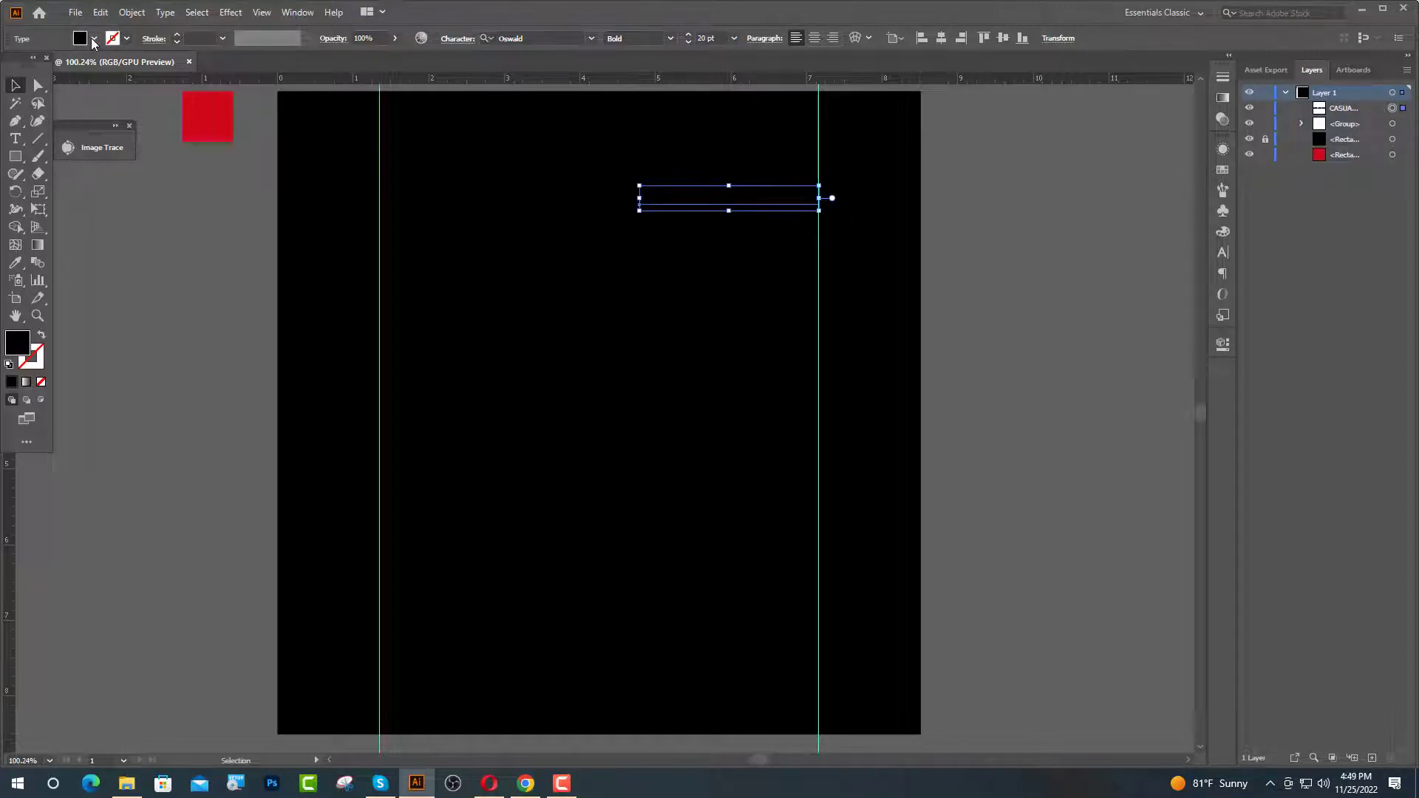
# Step: Fill the CASUAL DENIM WEAR text with white and convert it to outlines
pyautogui.click(94, 38)
pyautogui.click(29, 63)
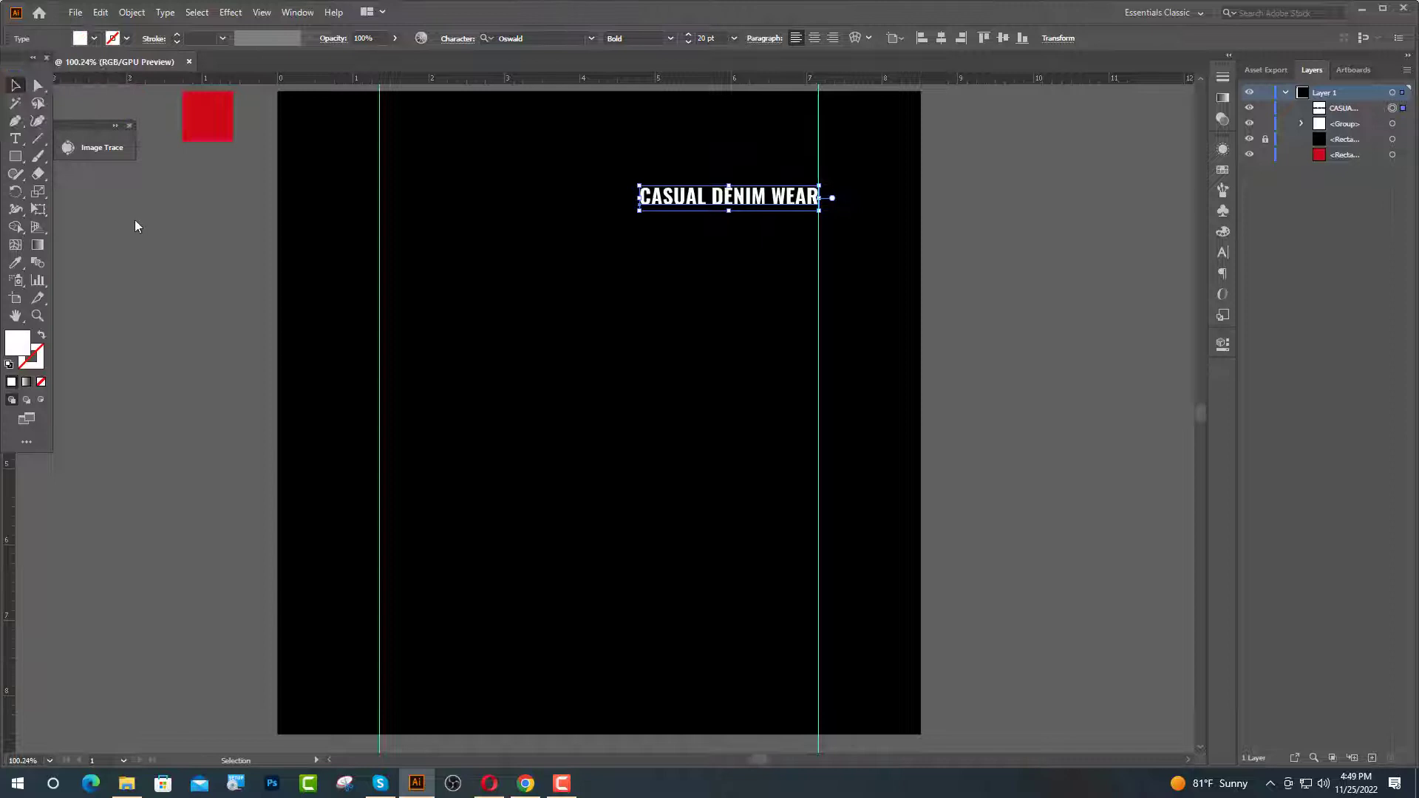
pyautogui.rightClick(780, 195)
pyautogui.click(843, 295)
# Step: Add the text SUPIRIOR QUALITY below CASUAL DENIM WEAR, leaving a gap between the two lines
pyautogui.scroll(2, 791, 330)
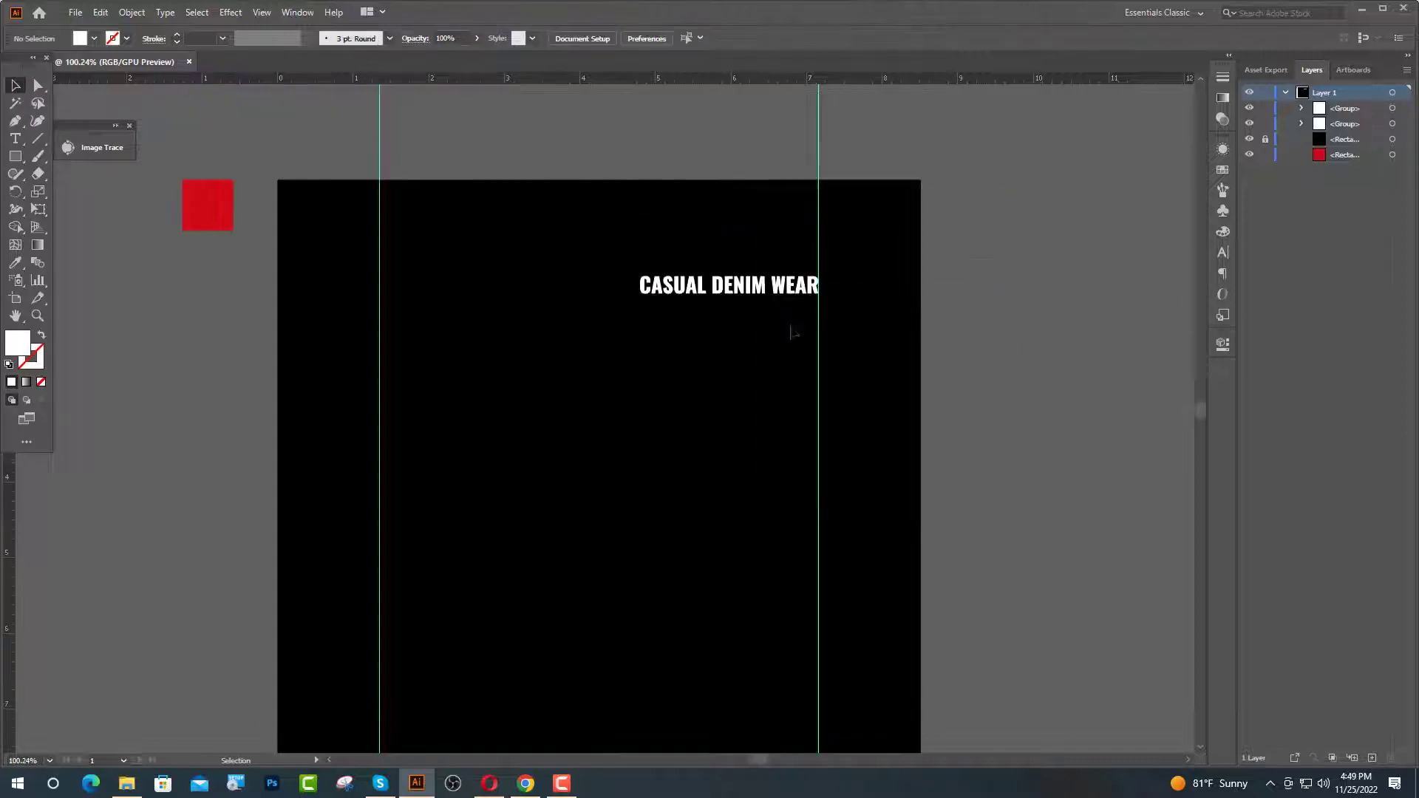
pyautogui.scroll(4, 769, 289)
pyautogui.click(15, 139)
pyautogui.click(188, 411)
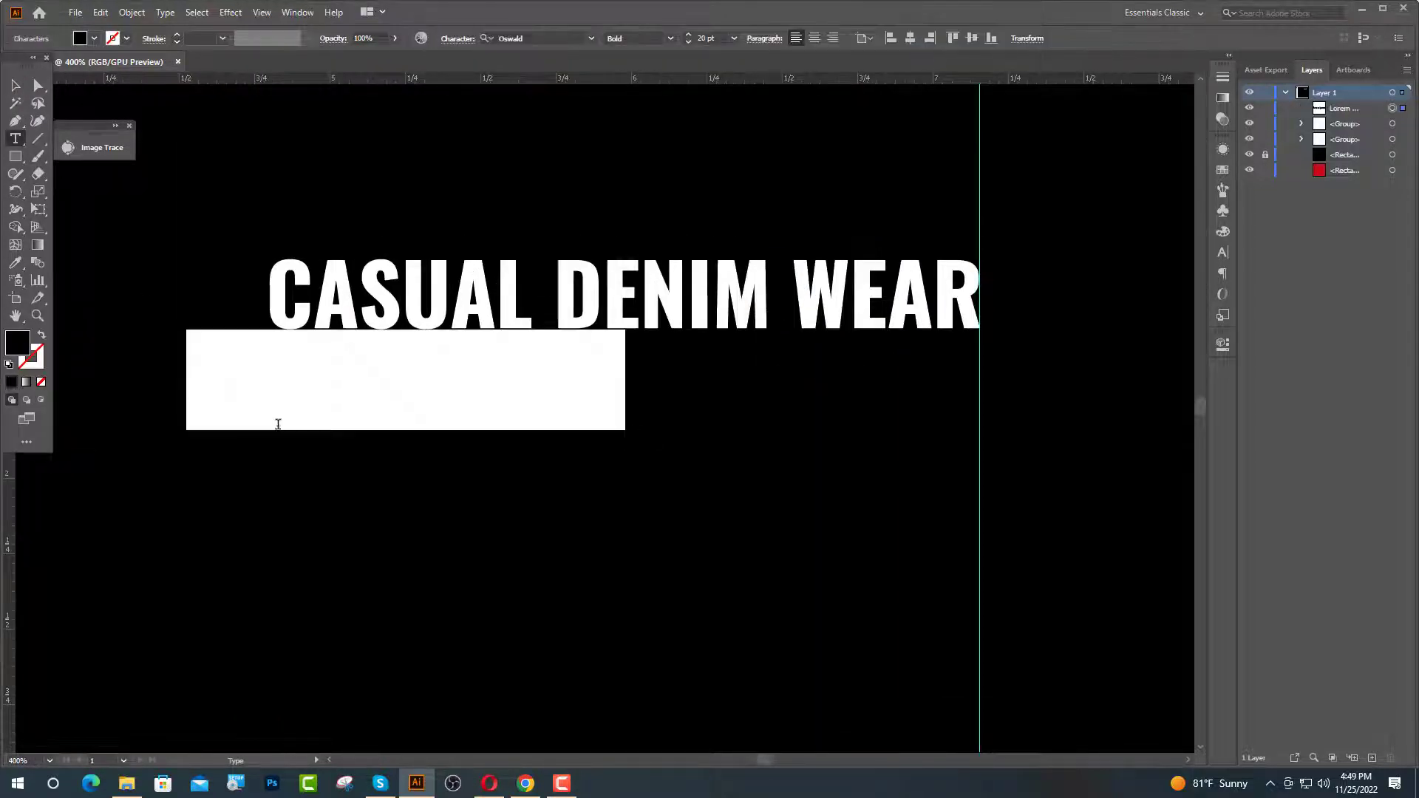
pyautogui.write('S')
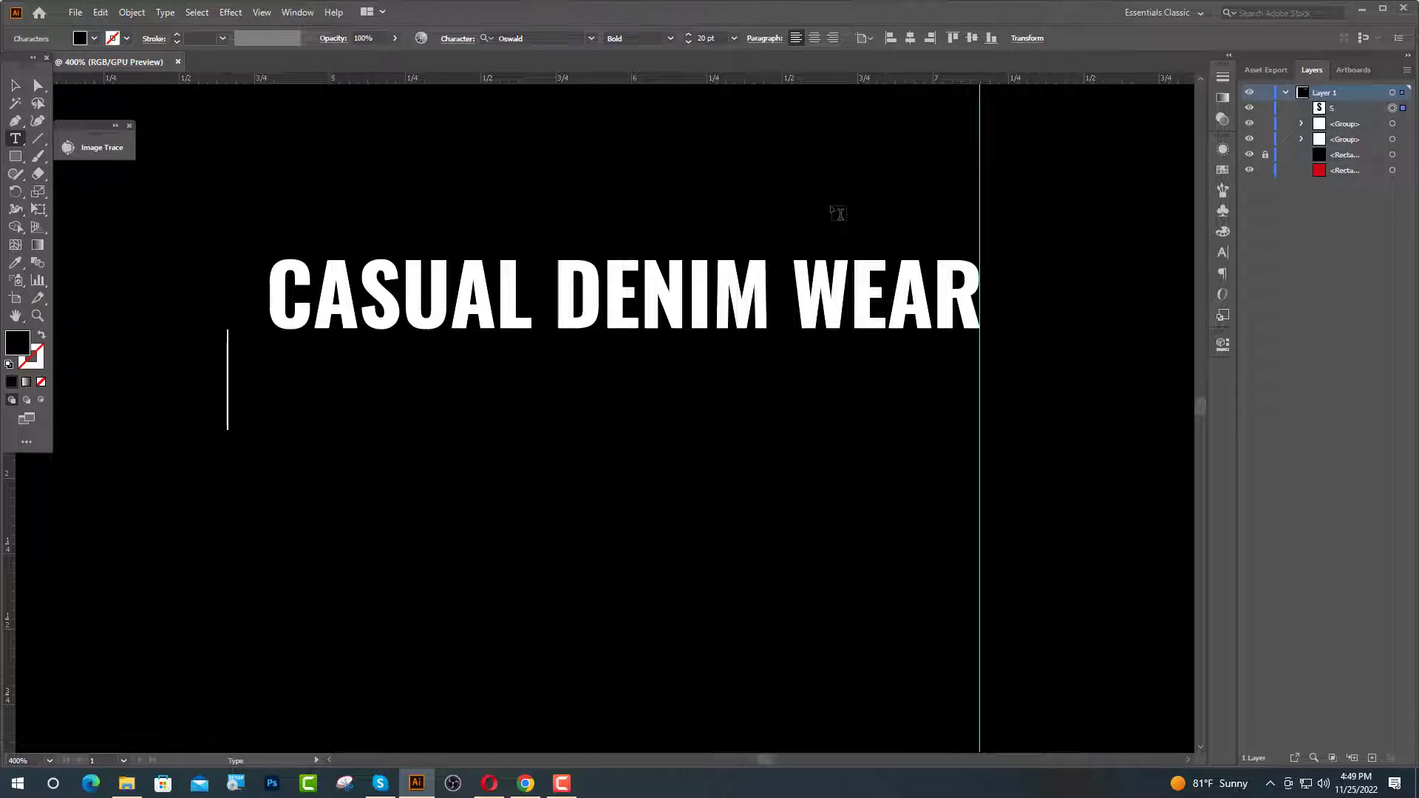
pyautogui.write('HAININ')
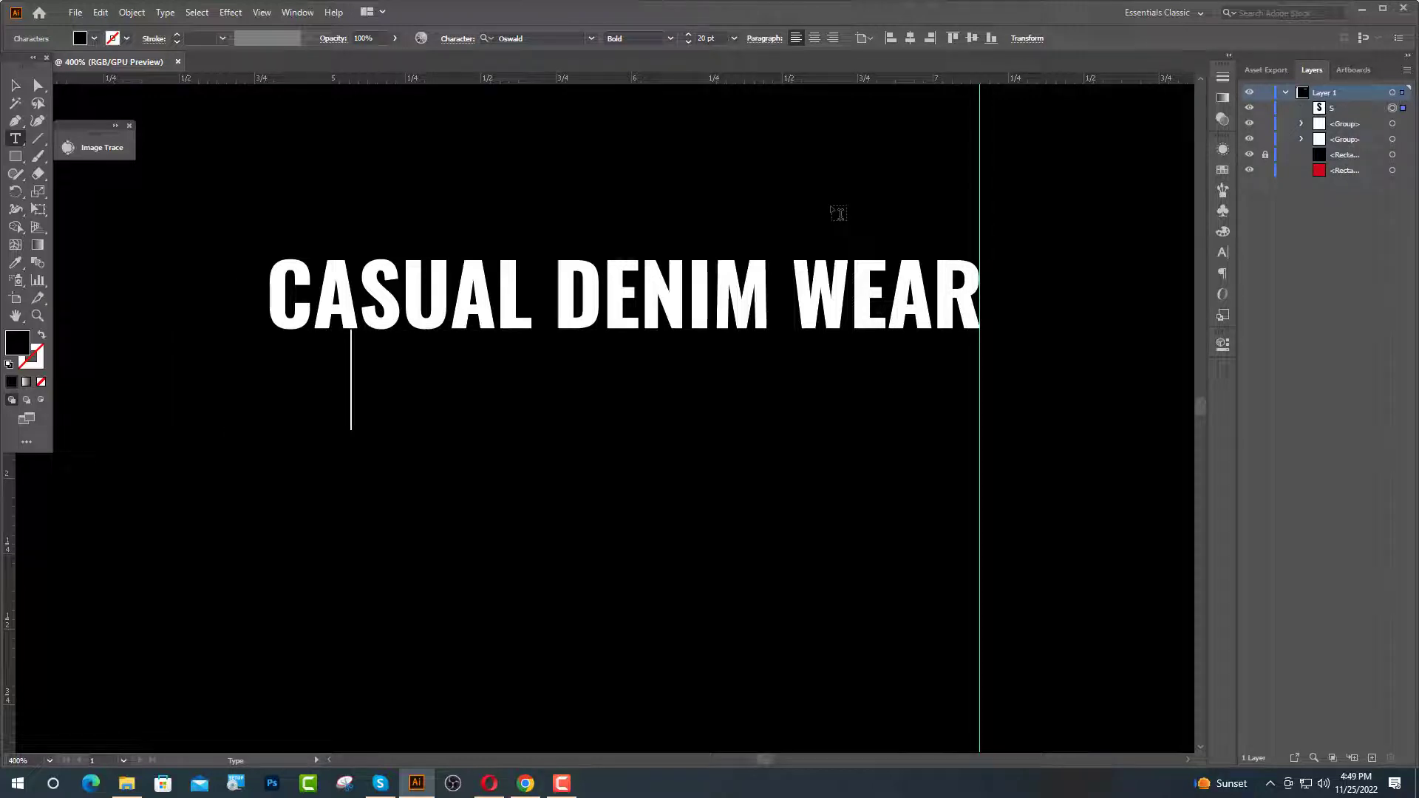
pyautogui.write('R QUALITY')
pyautogui.press('Escape')
pyautogui.moveTo(495, 396); pyautogui.dragTo(532, 458)
# Step: Set SUPIRIOR QUALITY in Cambria Bold at 24 pt and move it left so it ends near the right guide
pyautogui.click(541, 38)
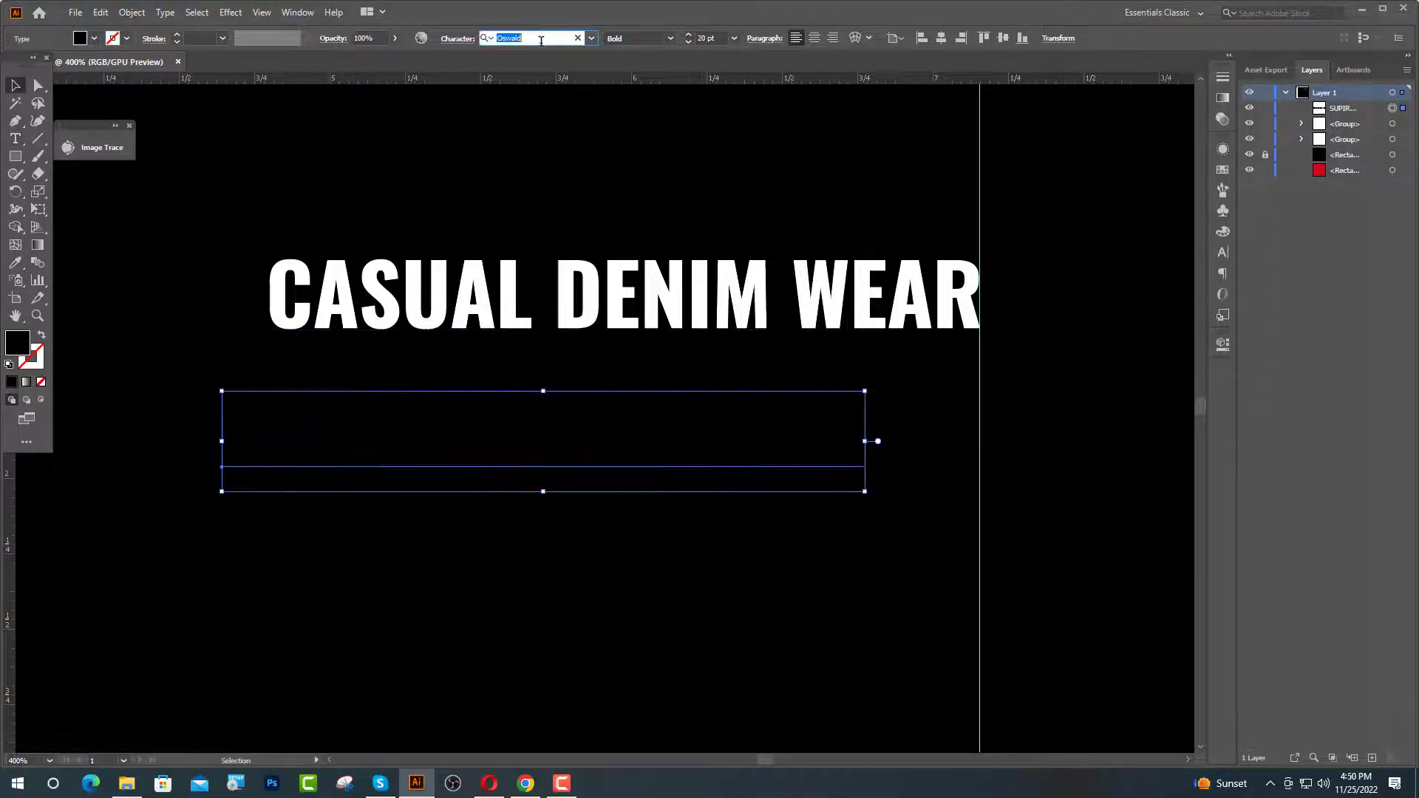
pyautogui.click(592, 38)
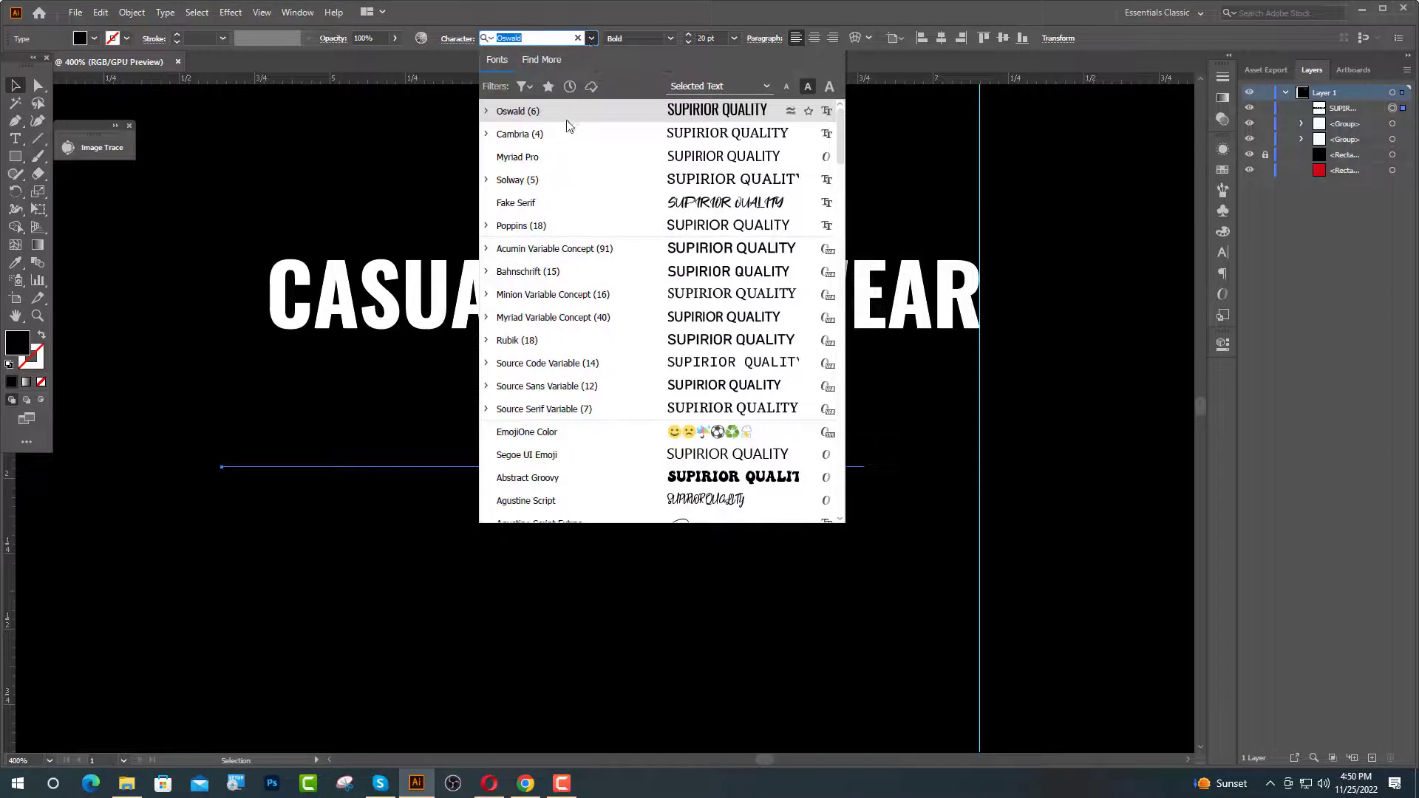
pyautogui.click(578, 140)
pyautogui.hotkey('ctrl', '-')
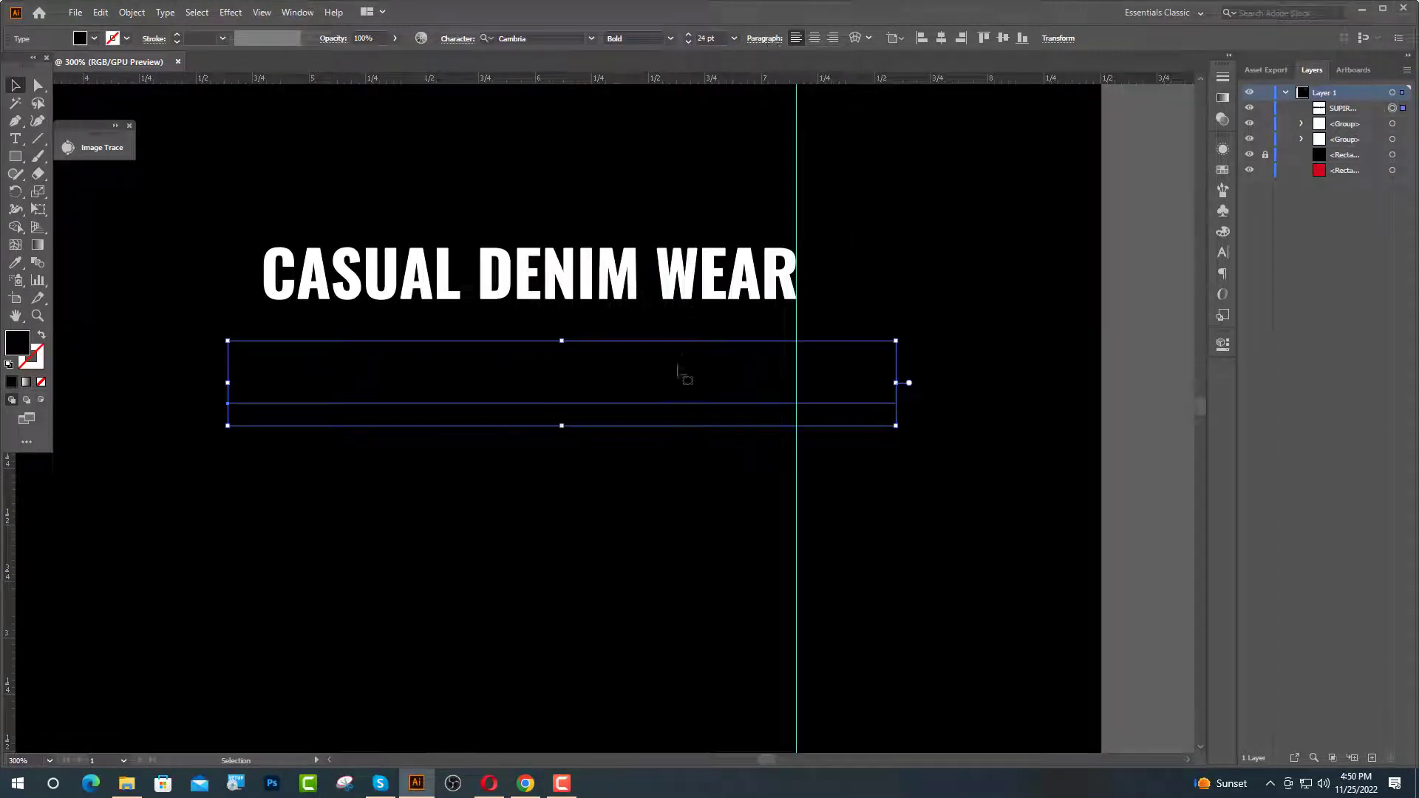
pyautogui.moveTo(678, 367); pyautogui.dragTo(574, 367)
# Step: Convert SUPIRIOR QUALITY to outlines and copy the white fill from CASUAL DENIM WEAR with the Eyedropper
pyautogui.rightClick(574, 368)
pyautogui.click(650, 467)
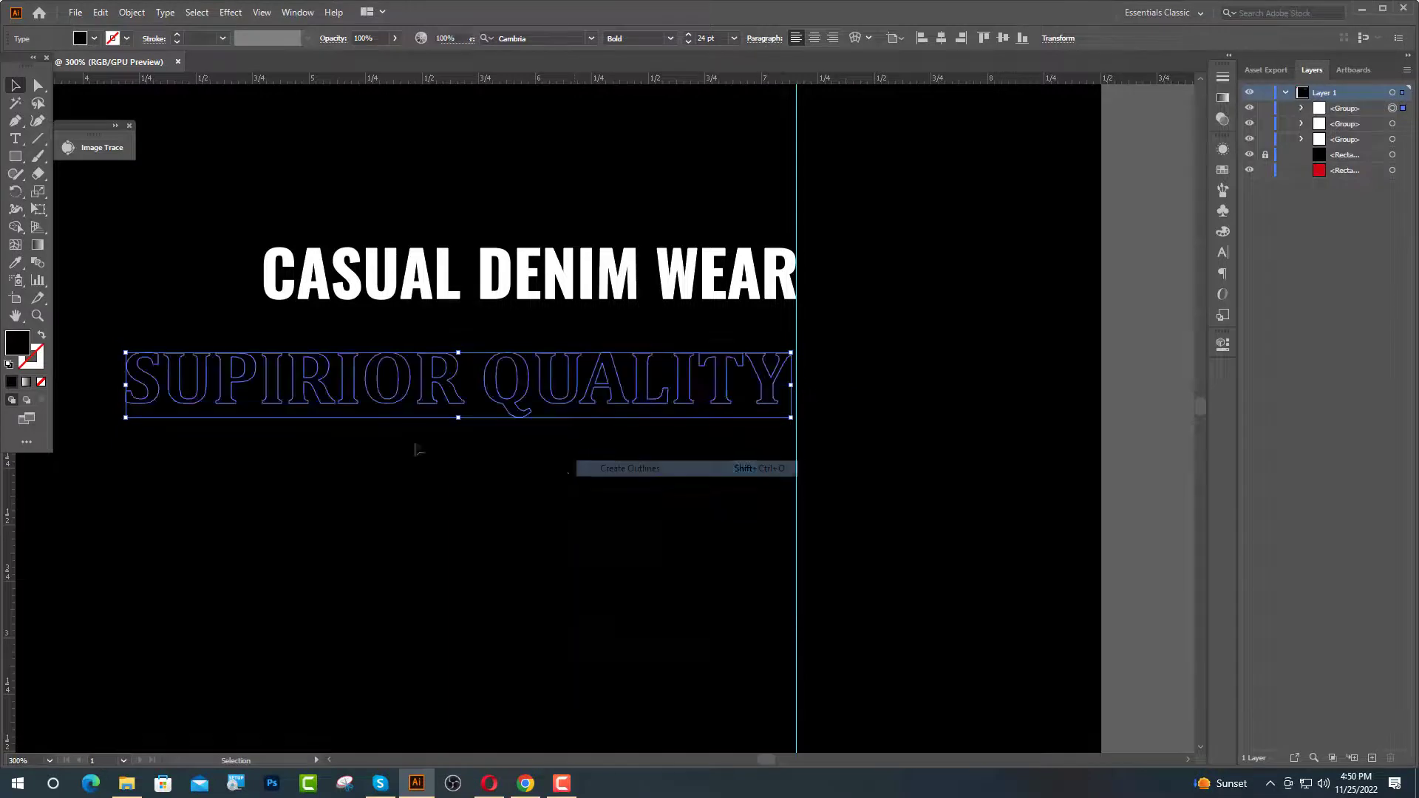
pyautogui.click(19, 266)
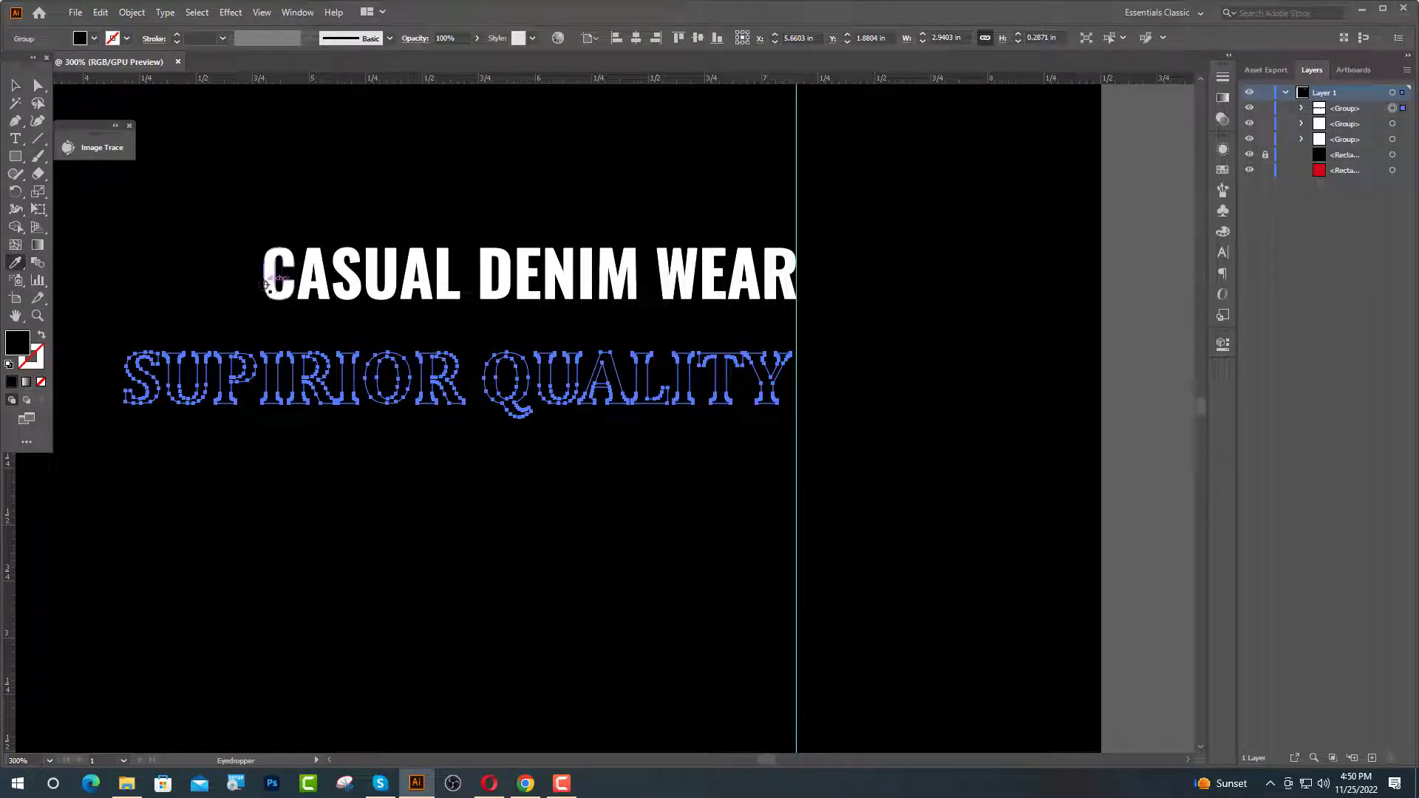
pyautogui.click(277, 281)
# Step: Align the right edges of both text lines and move SUPIRIOR QUALITY up closer beneath CASUAL DENIM WEAR
pyautogui.keyDown('shift'); pyautogui.click(521, 281); pyautogui.keyUp('shift')
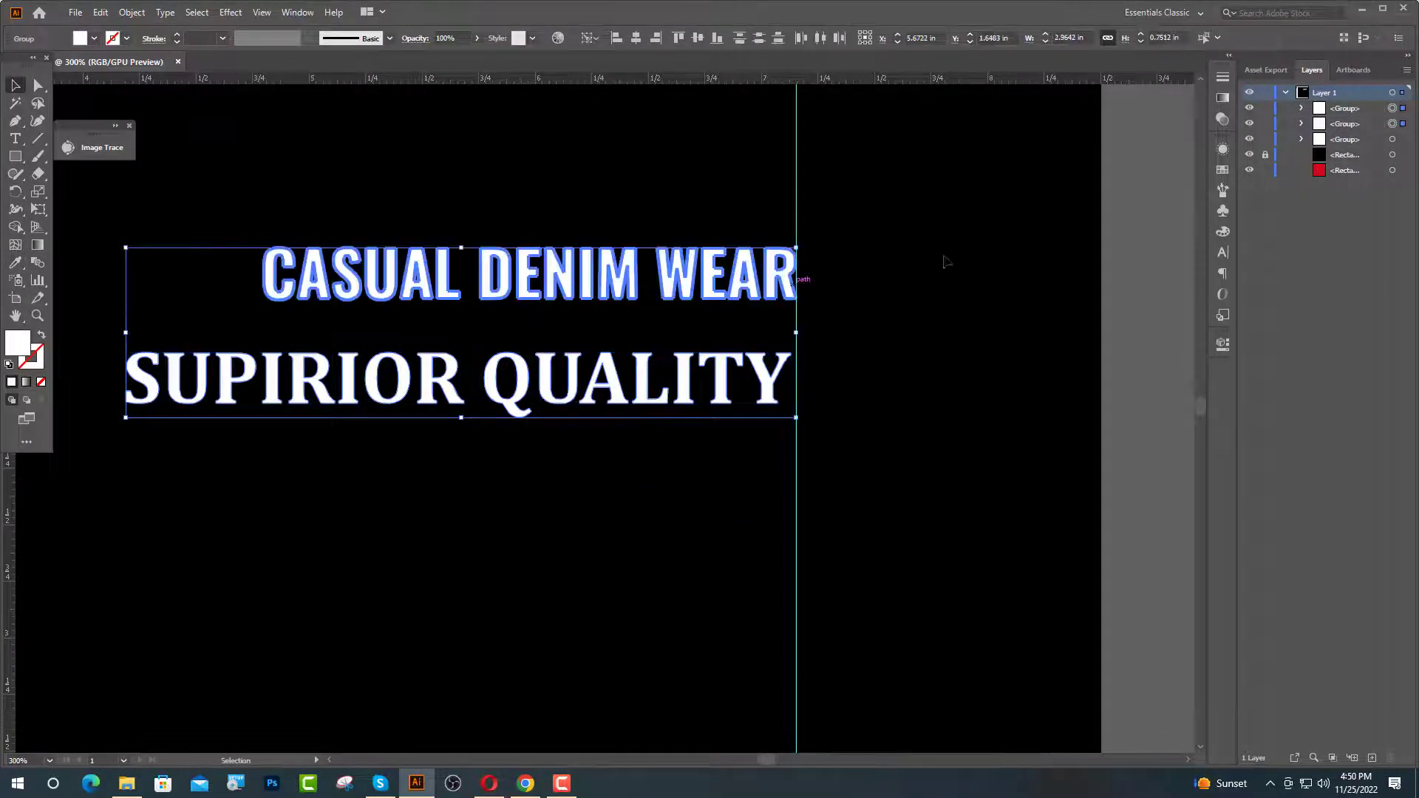
pyautogui.click(654, 38)
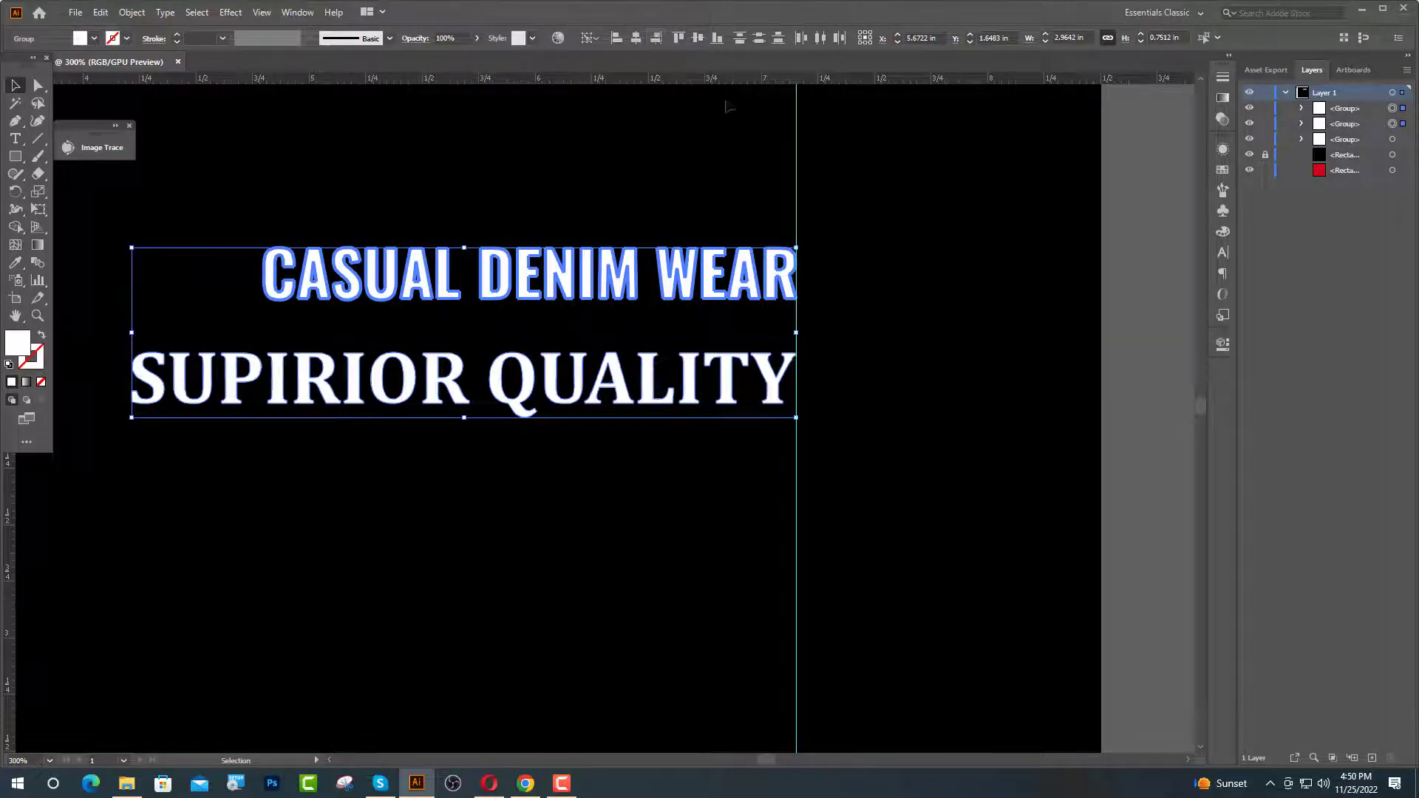
pyautogui.click(755, 169)
pyautogui.scroll(-1, 757, 170)
pyautogui.moveTo(643, 307); pyautogui.dragTo(638, 294)
pyautogui.click(688, 535)
# Step: Add the text NEW YORK in Oswald Bold near the left guide, below the two existing lines
pyautogui.scroll(-3, 689, 535)
pyautogui.scroll(2, 579, 568)
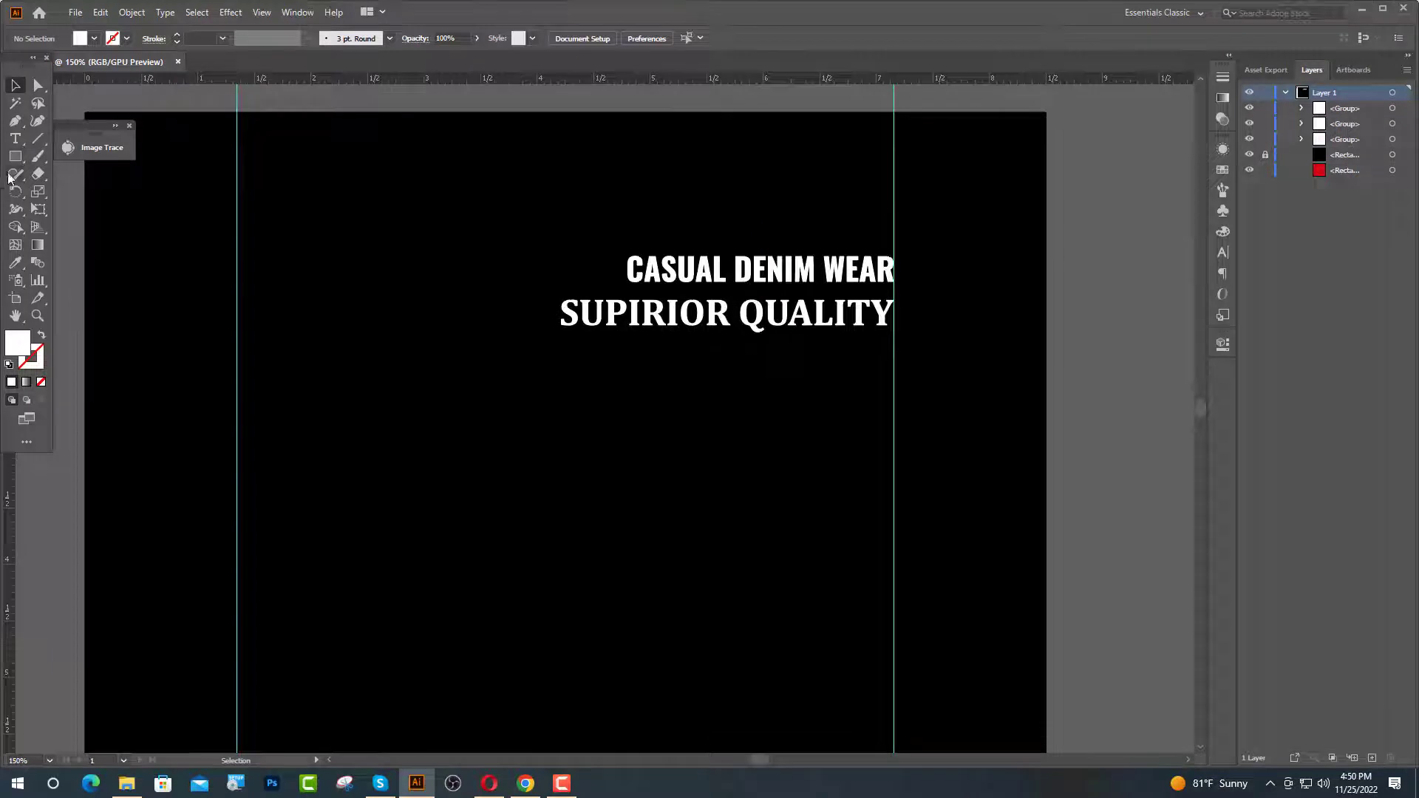
pyautogui.click(15, 138)
pyautogui.click(221, 473)
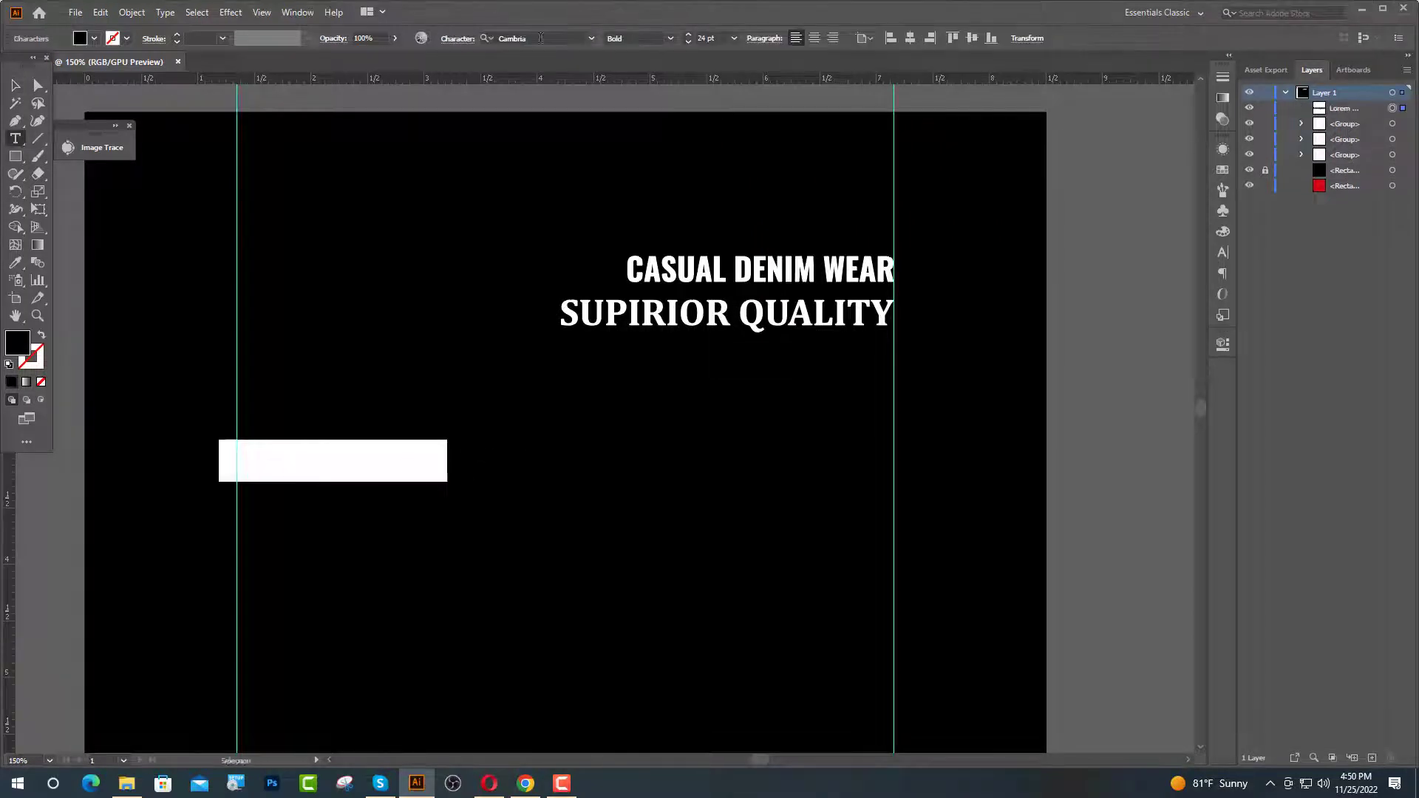
pyautogui.click(541, 38)
pyautogui.write('os')
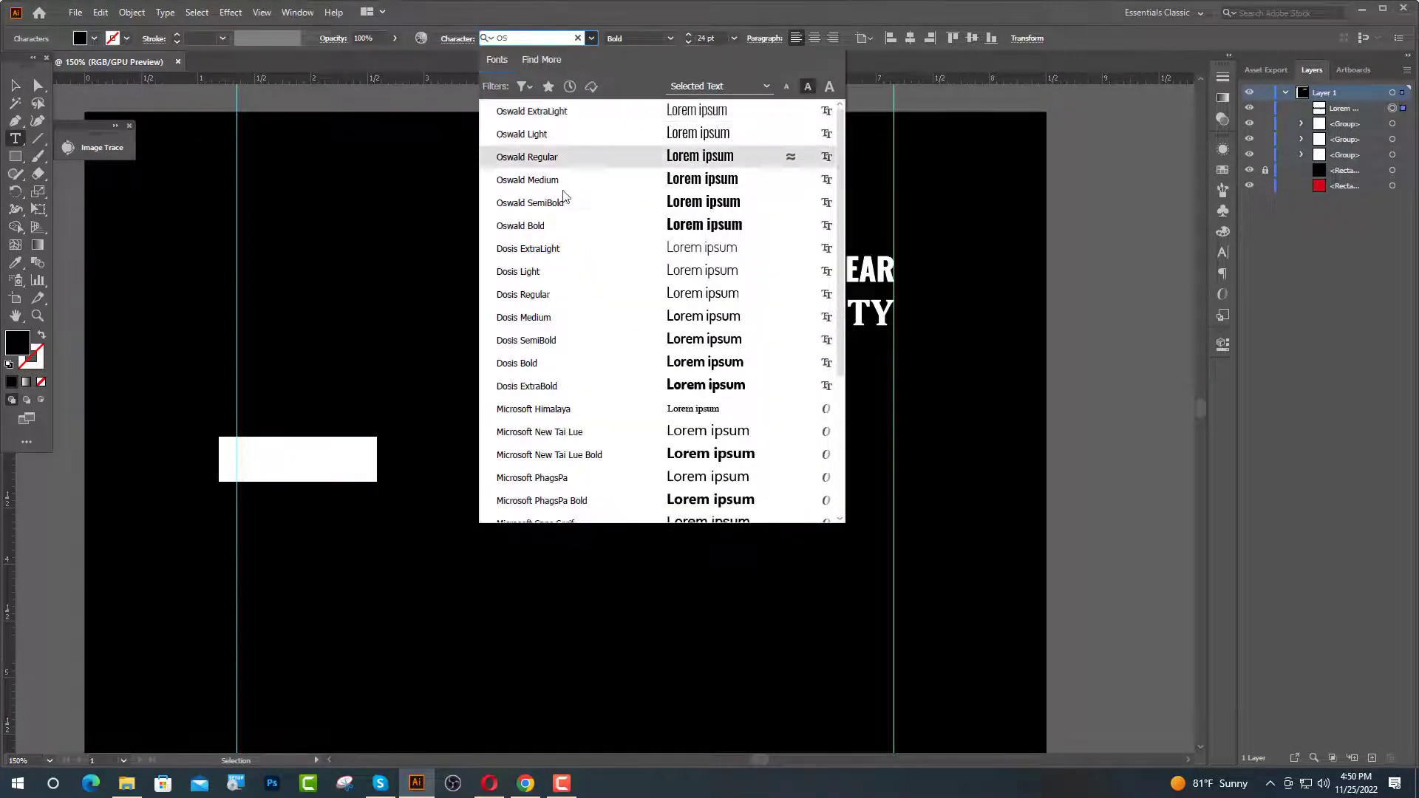
pyautogui.click(570, 224)
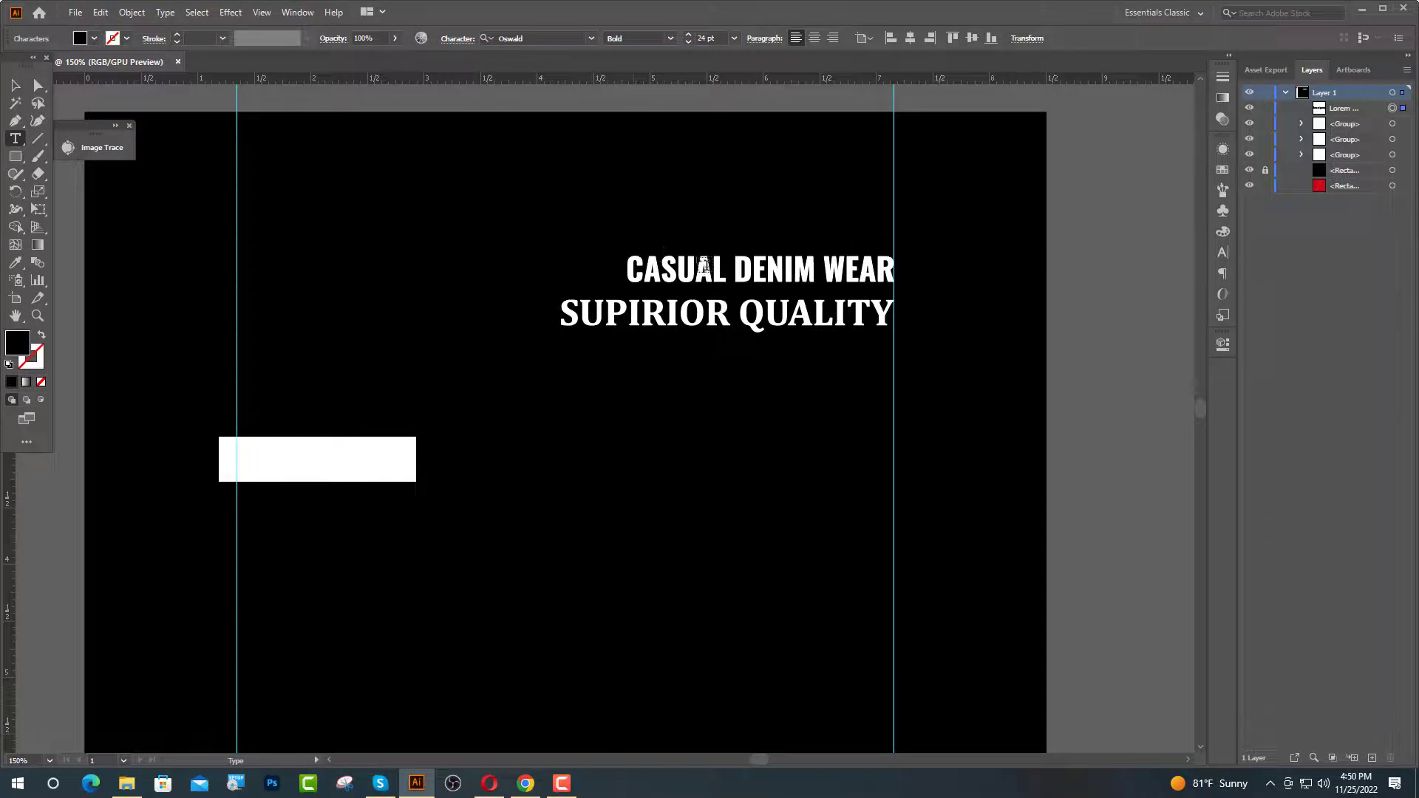
pyautogui.write('hi')
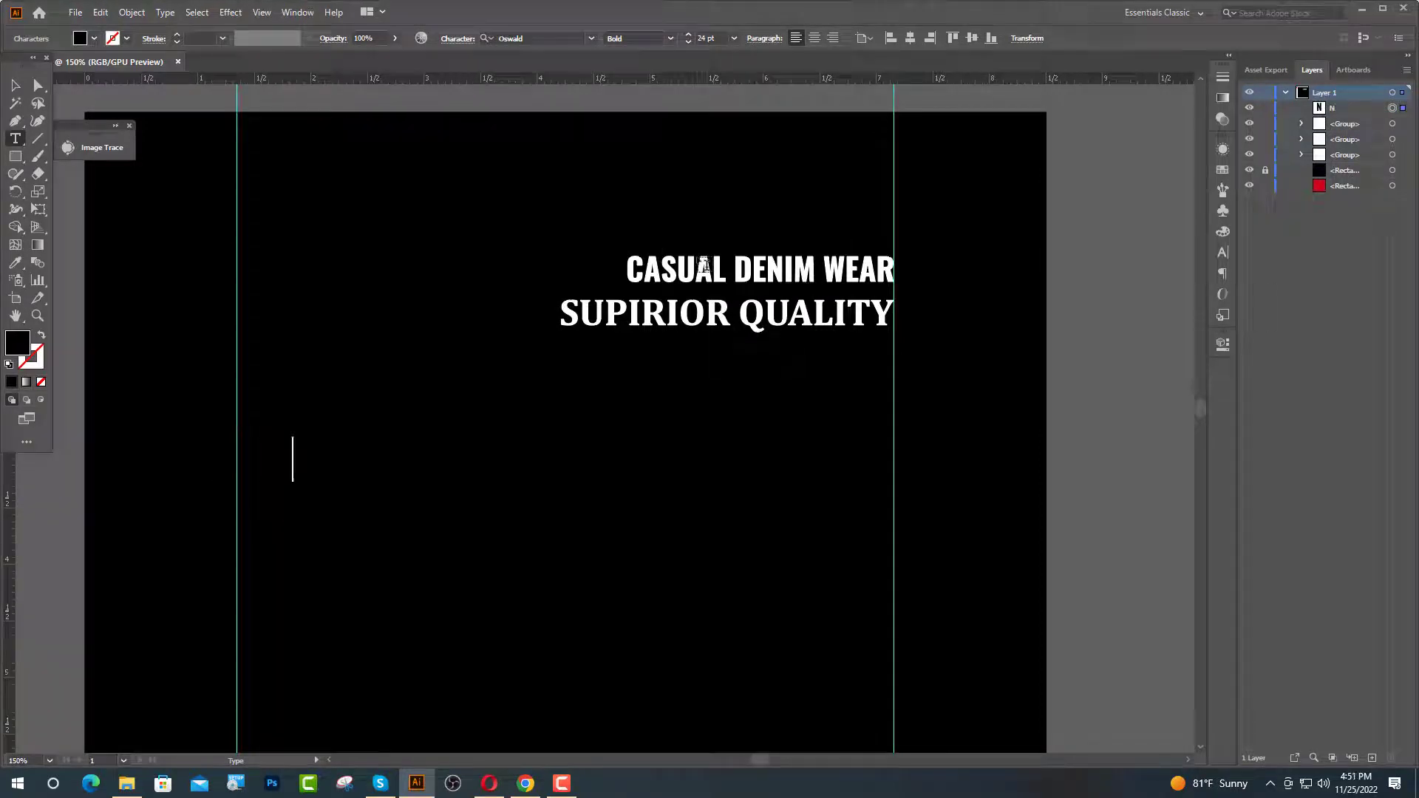
pyautogui.write('EAR')
pyautogui.press('Escape')
# Step: Convert NEW YORK to outlines and copy the white fill from SUPIRIOR QUALITY with the Eyedropper
pyautogui.rightClick(315, 466)
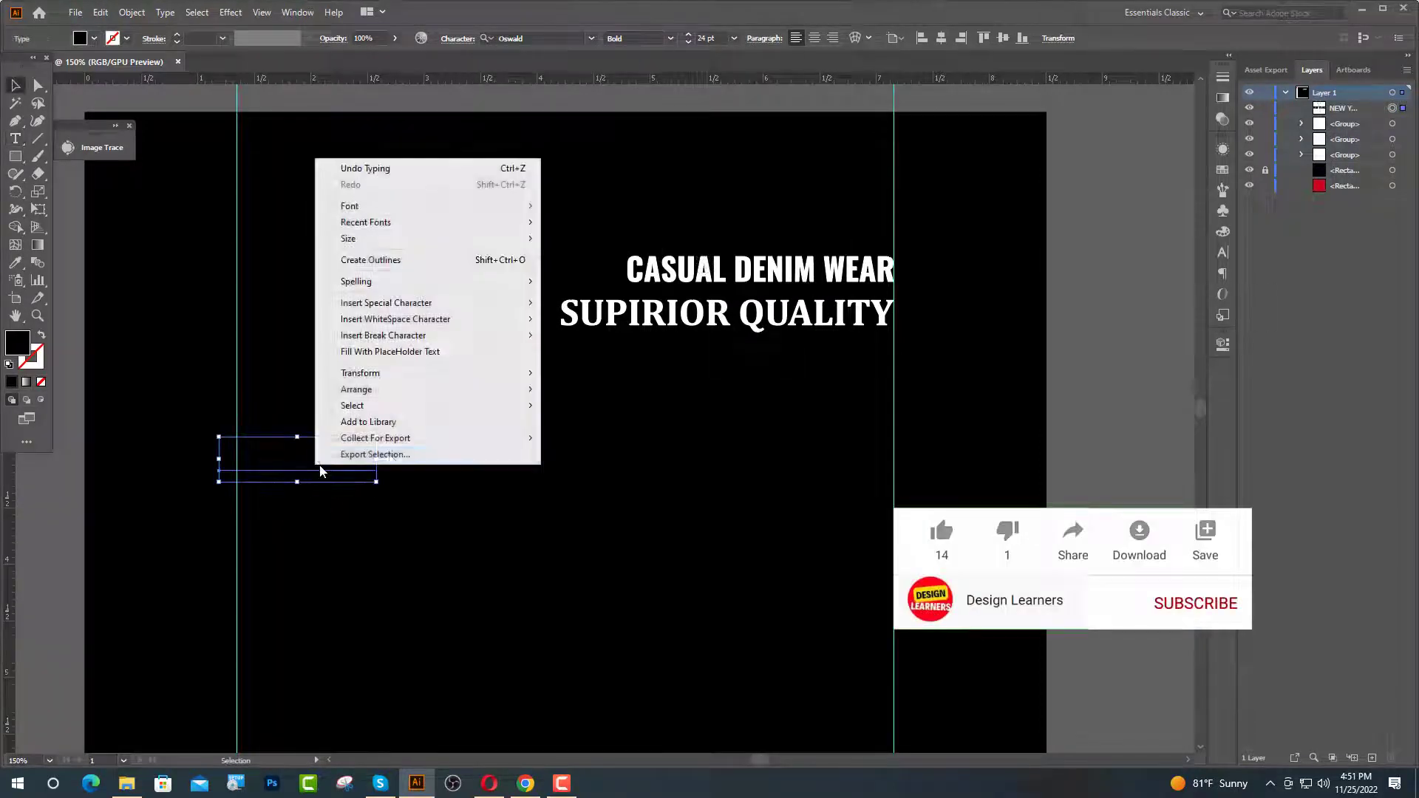
pyautogui.click(373, 260)
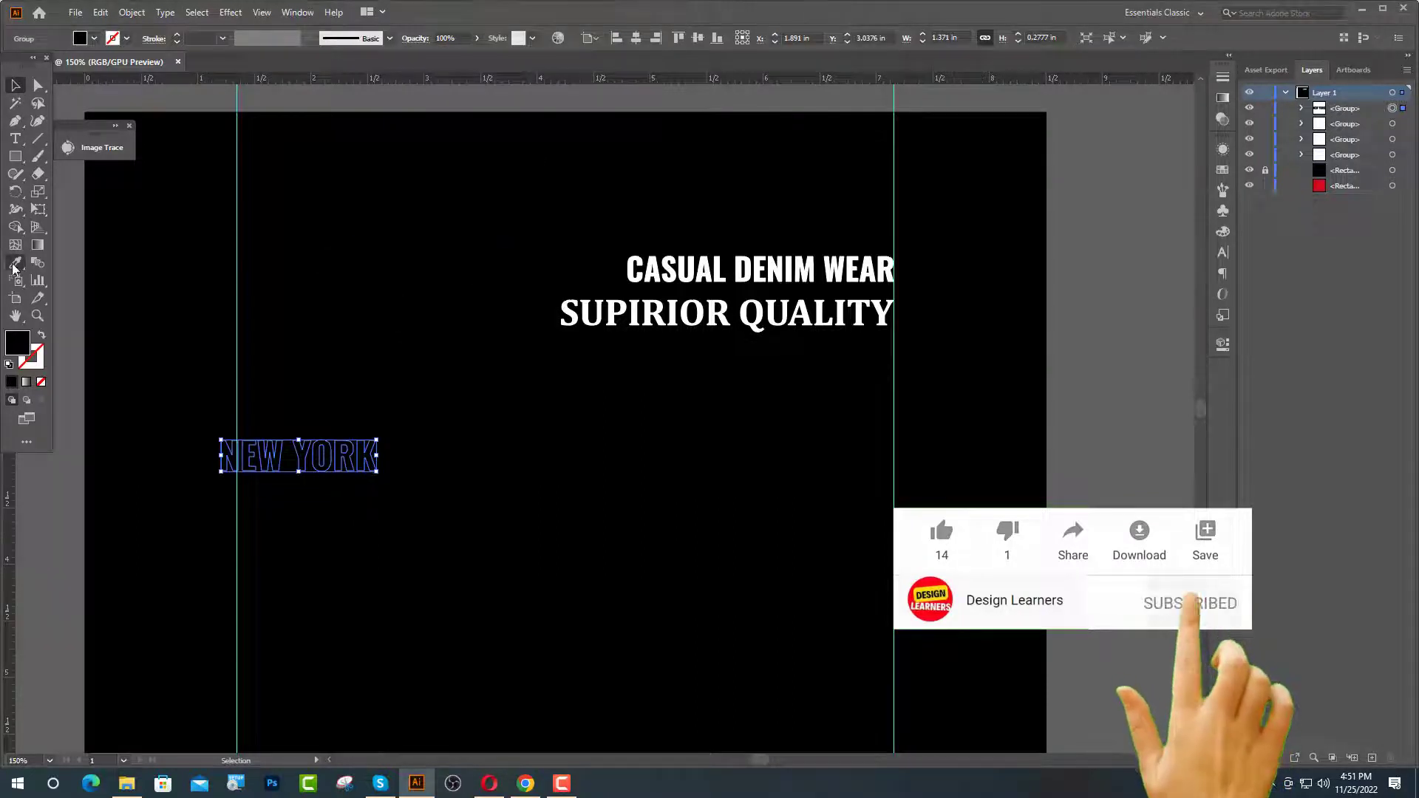
pyautogui.press('i')
pyautogui.click(614, 314)
pyautogui.press('v')
pyautogui.click(342, 387)
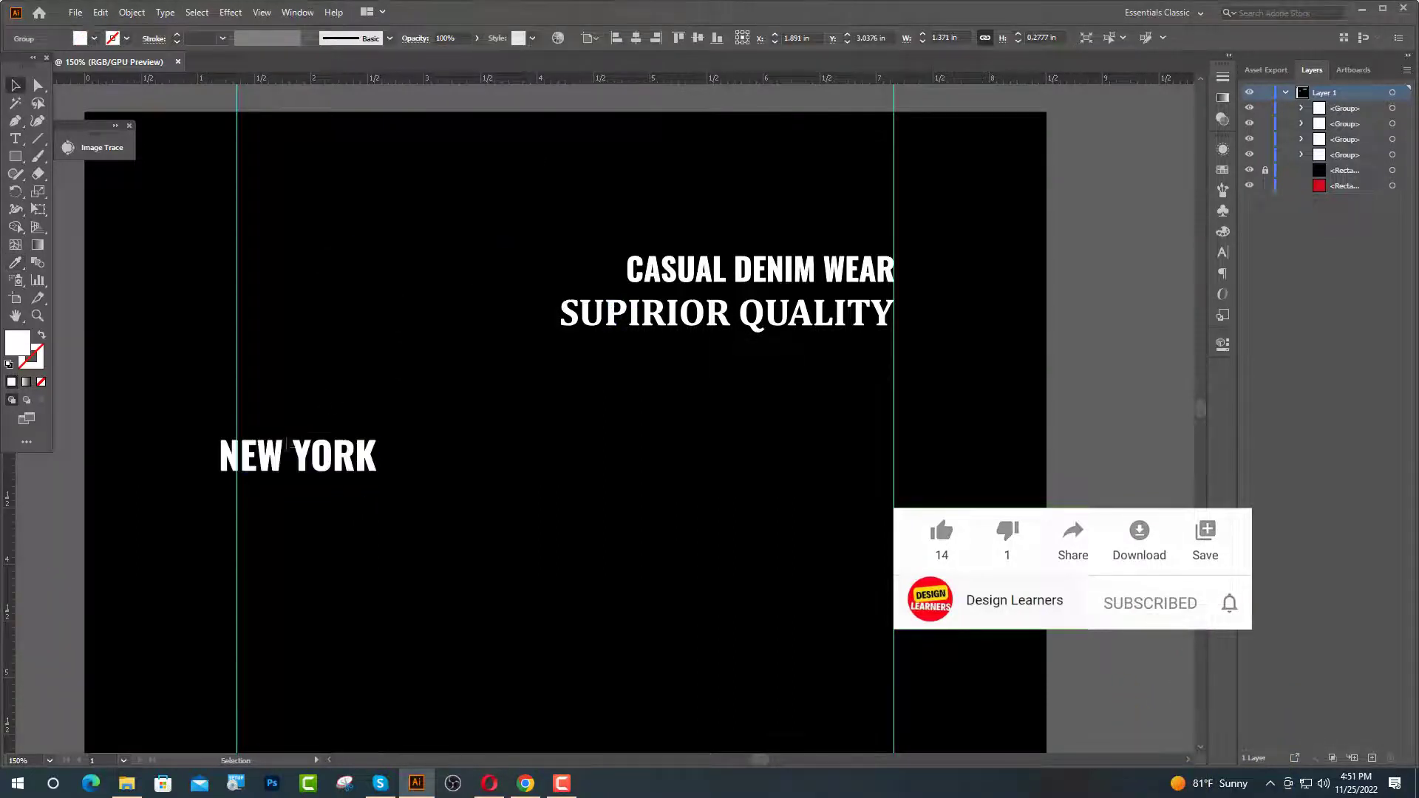
# Step: Move NEW YORK to the left guide and scale it up to span exactly between the two vertical guides
pyautogui.moveTo(281, 469); pyautogui.dragTo(303, 468)
pyautogui.moveTo(399, 454); pyautogui.dragTo(894, 454)
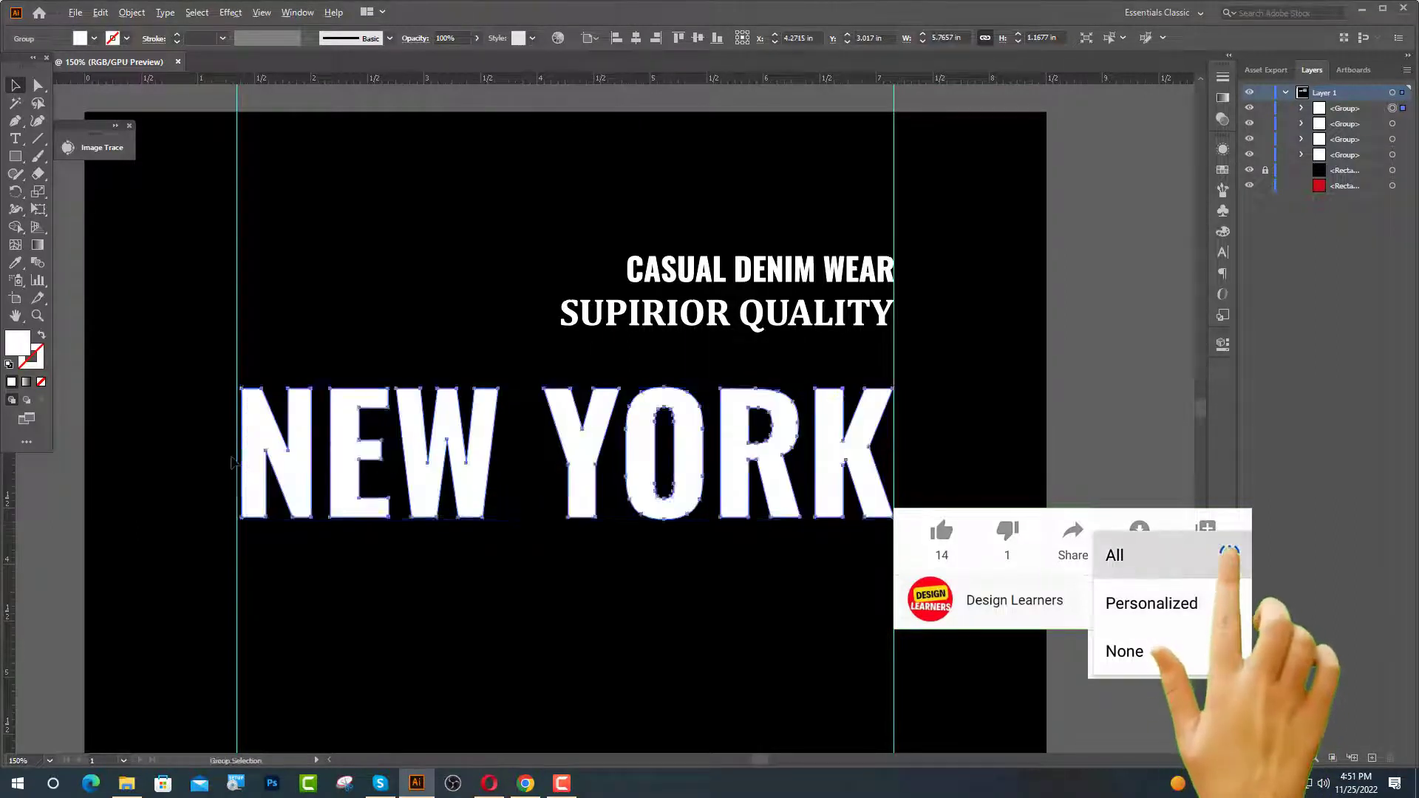
pyautogui.scroll(5, 278, 448)
pyautogui.moveTo(317, 415); pyautogui.dragTo(275, 433)
pyautogui.click(269, 469)
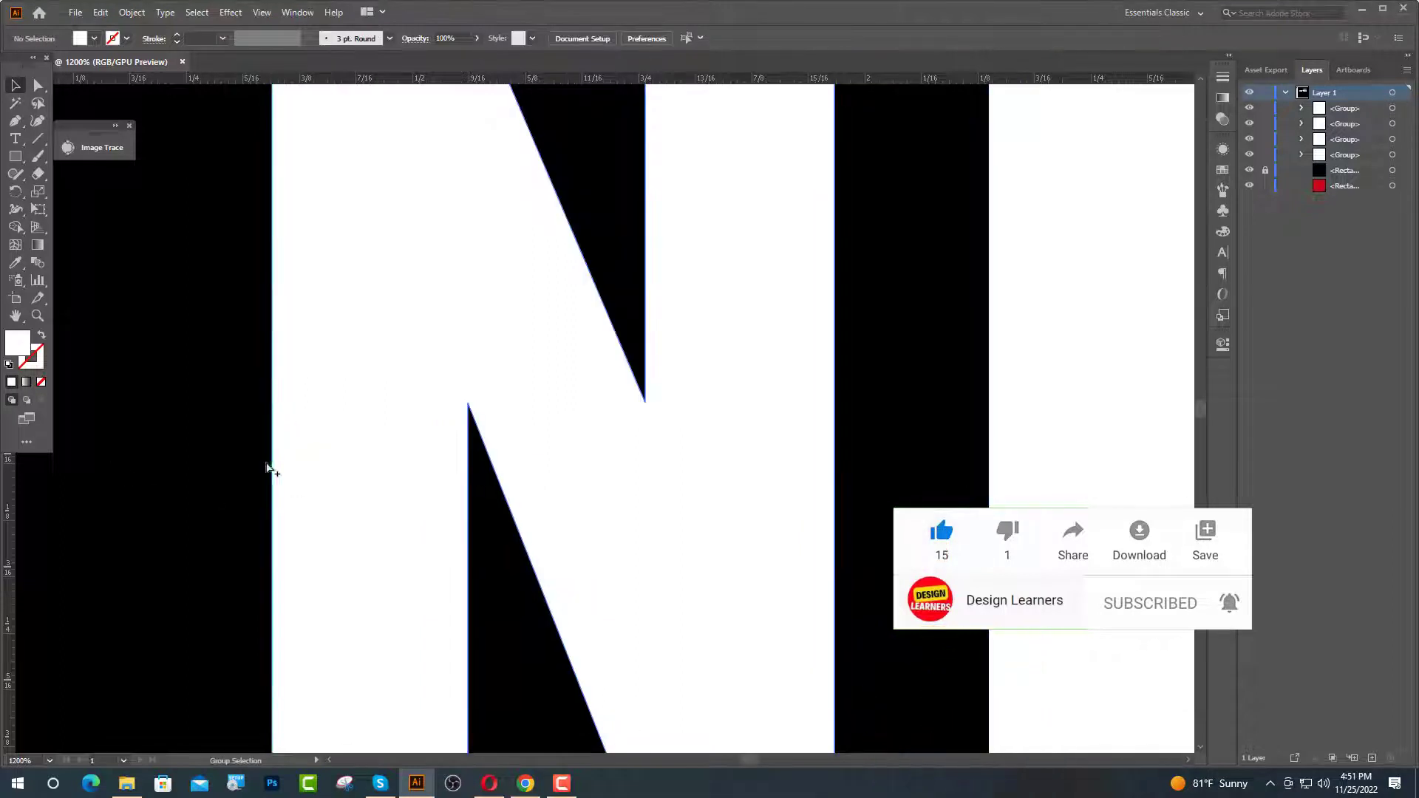
# Step: Ungroup NEW YORK and give the four YORK letters no fill and a 3 pt white stroke
pyautogui.scroll(-5, 355, 479)
pyautogui.rightClick(465, 467)
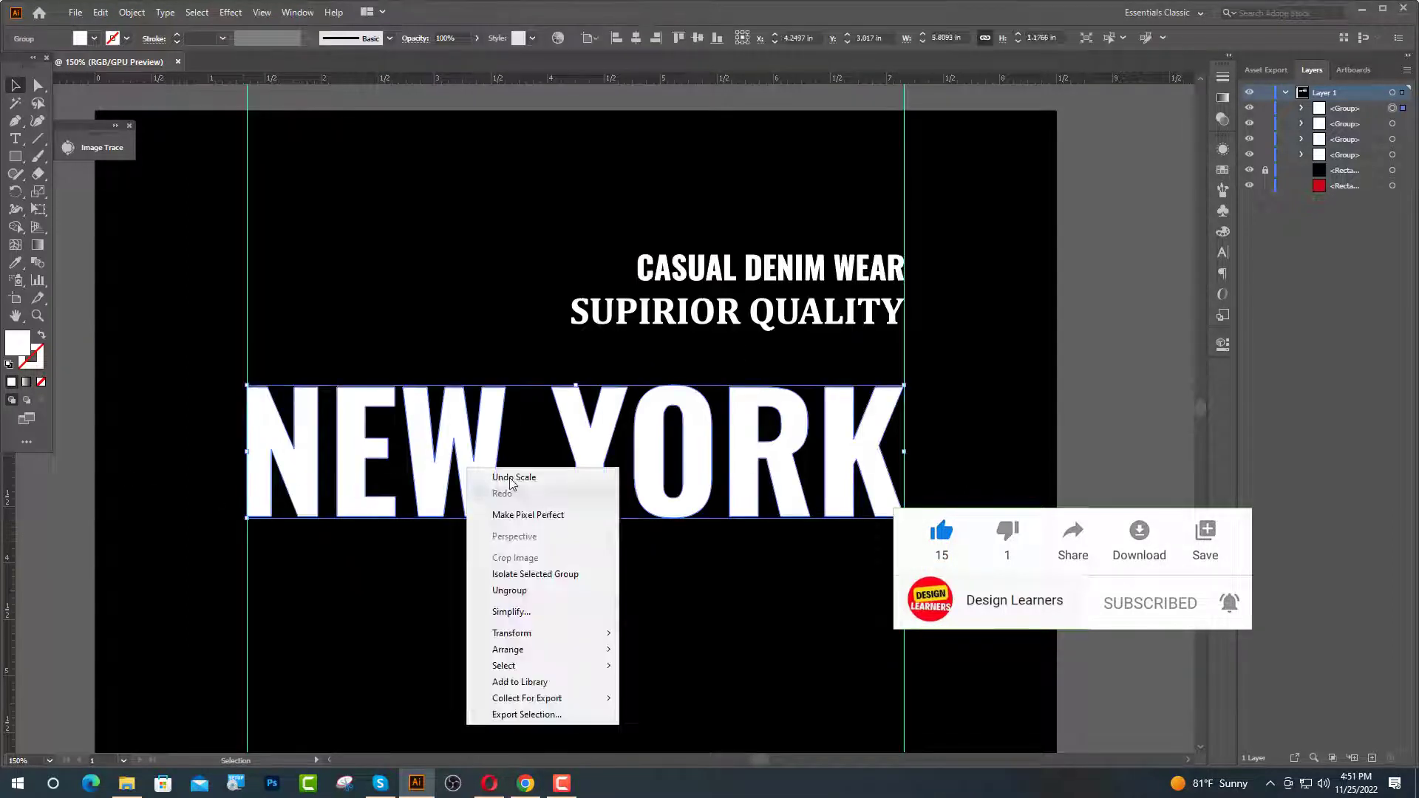
pyautogui.click(527, 590)
pyautogui.click(580, 539)
pyautogui.moveTo(556, 494); pyautogui.dragTo(850, 544)
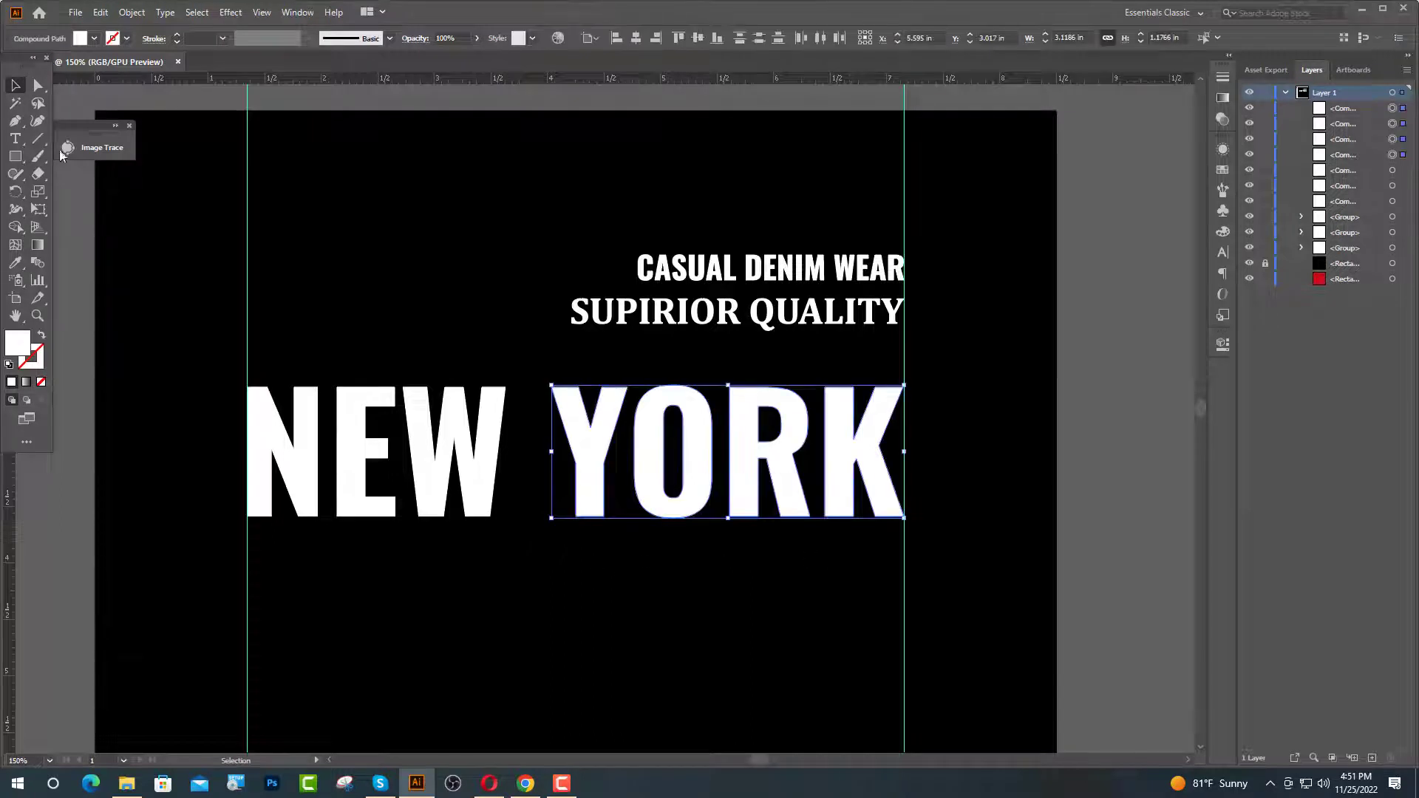
pyautogui.click(41, 335)
pyautogui.click(177, 36)
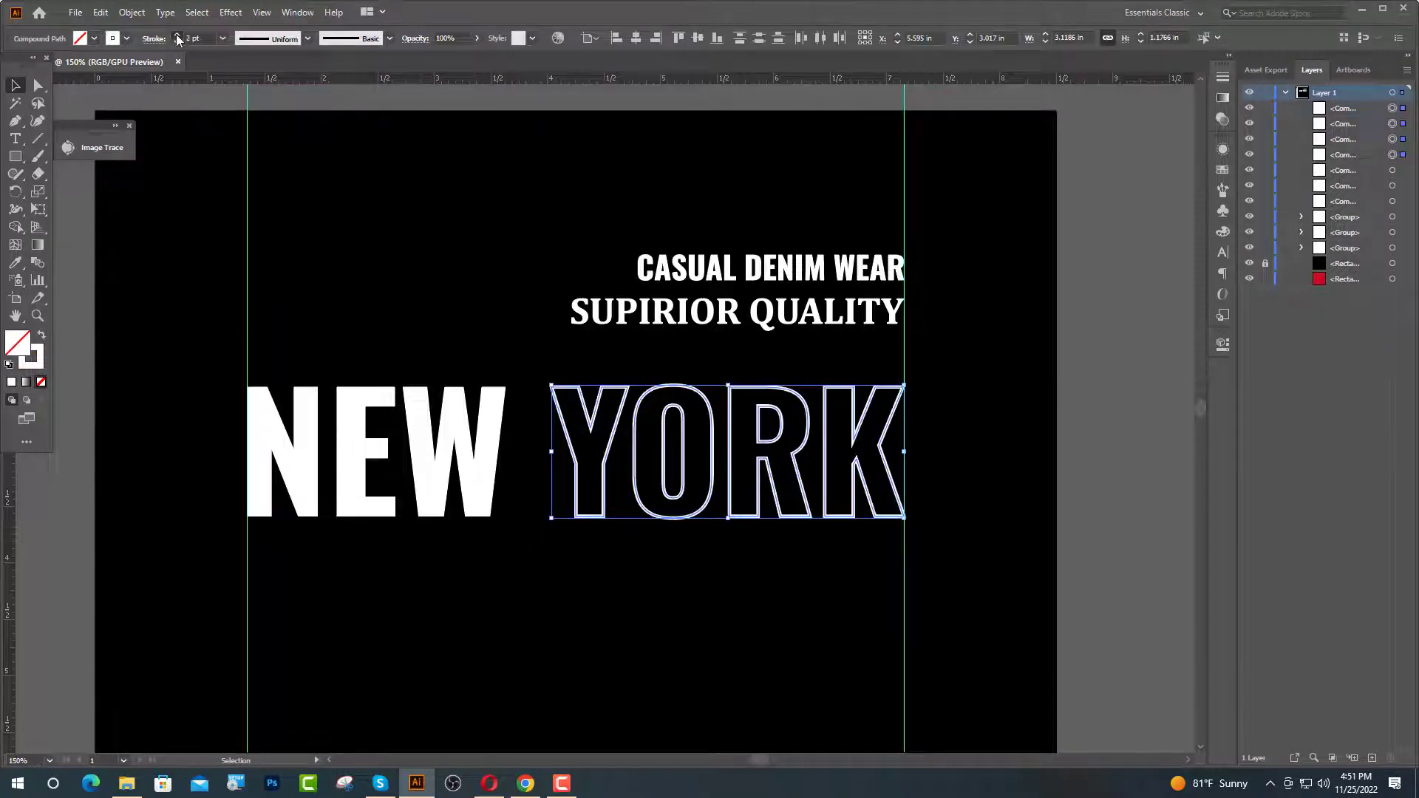
pyautogui.click(177, 35)
# Step: Expand the fill and stroke of the YORK letters and scale them down slightly so K ends exactly at the right guide
pyautogui.click(130, 13)
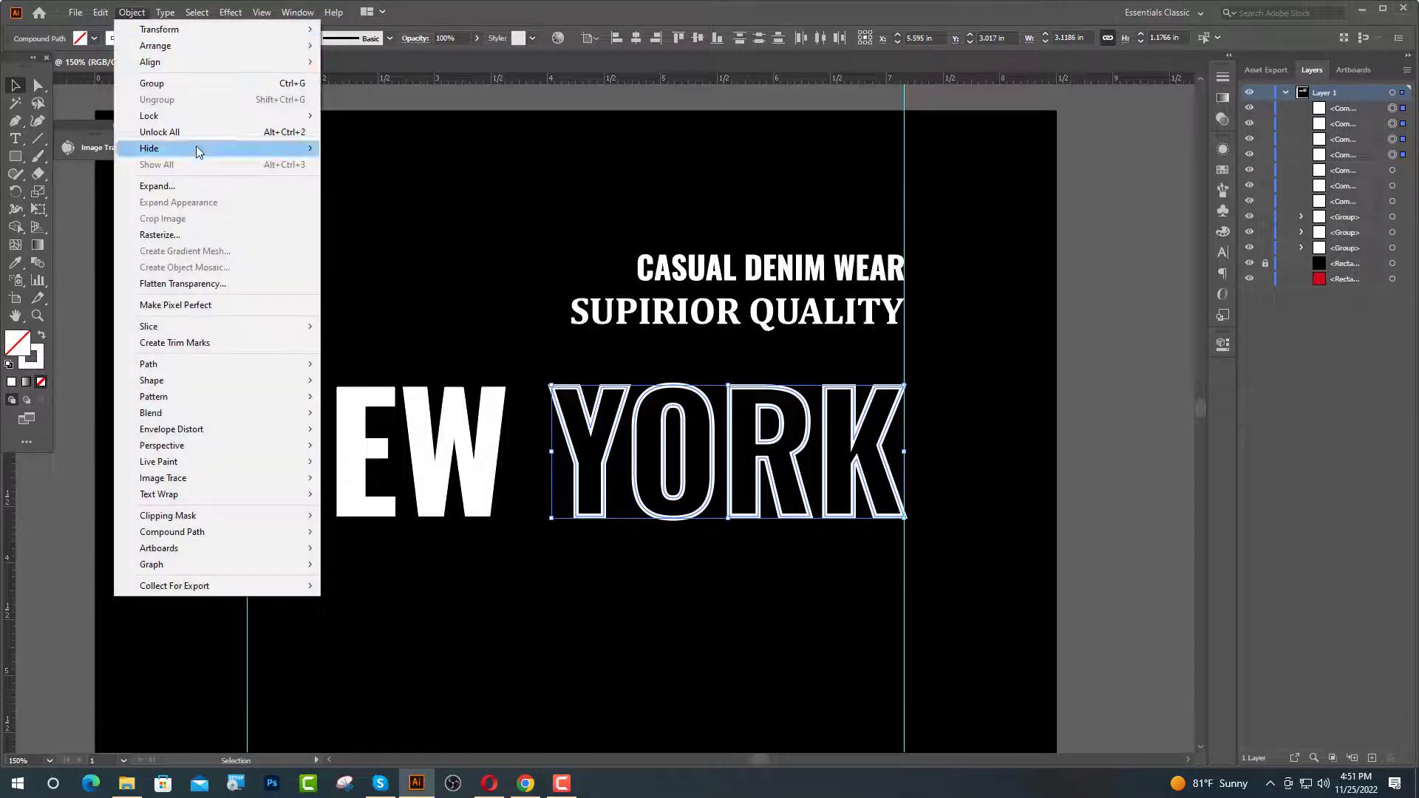
pyautogui.click(158, 186)
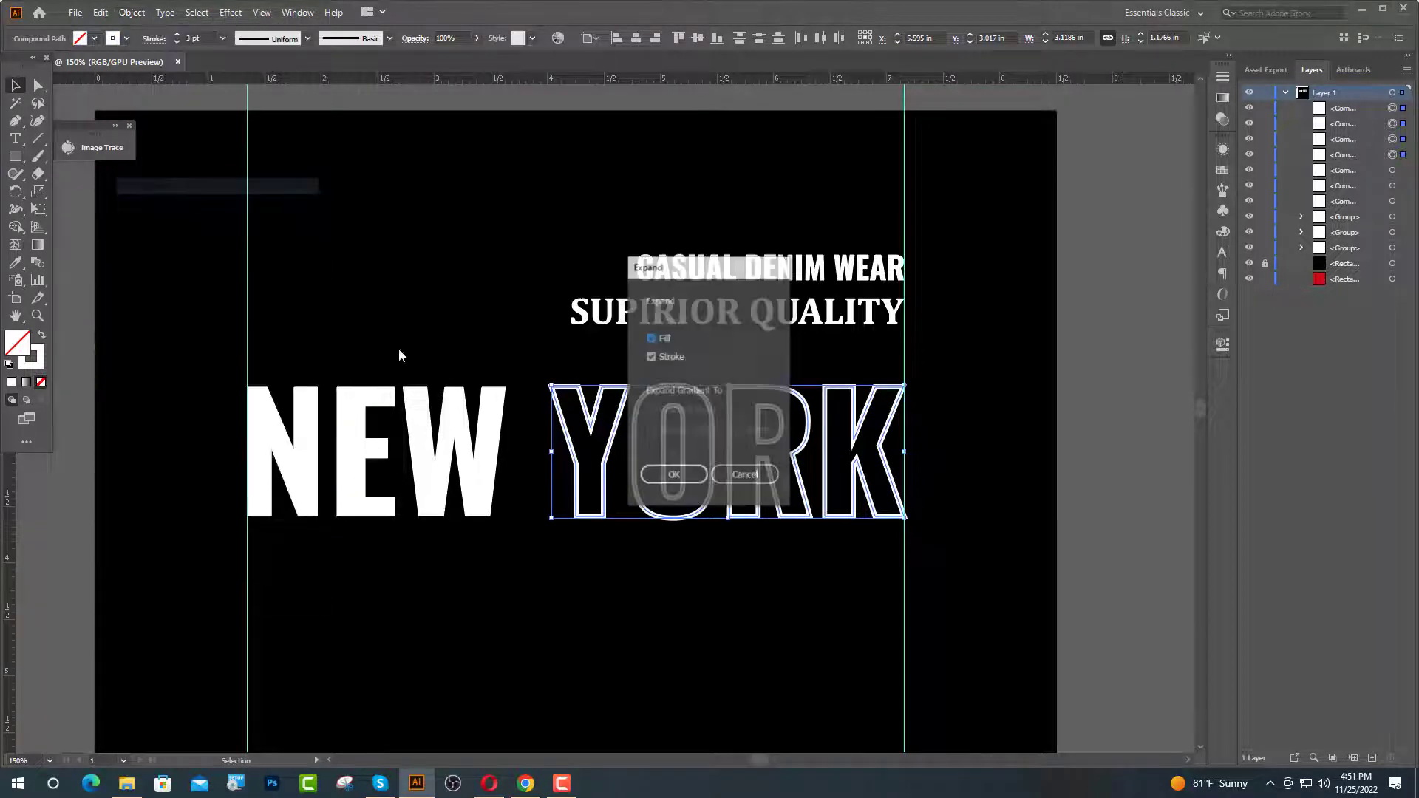
pyautogui.click(689, 479)
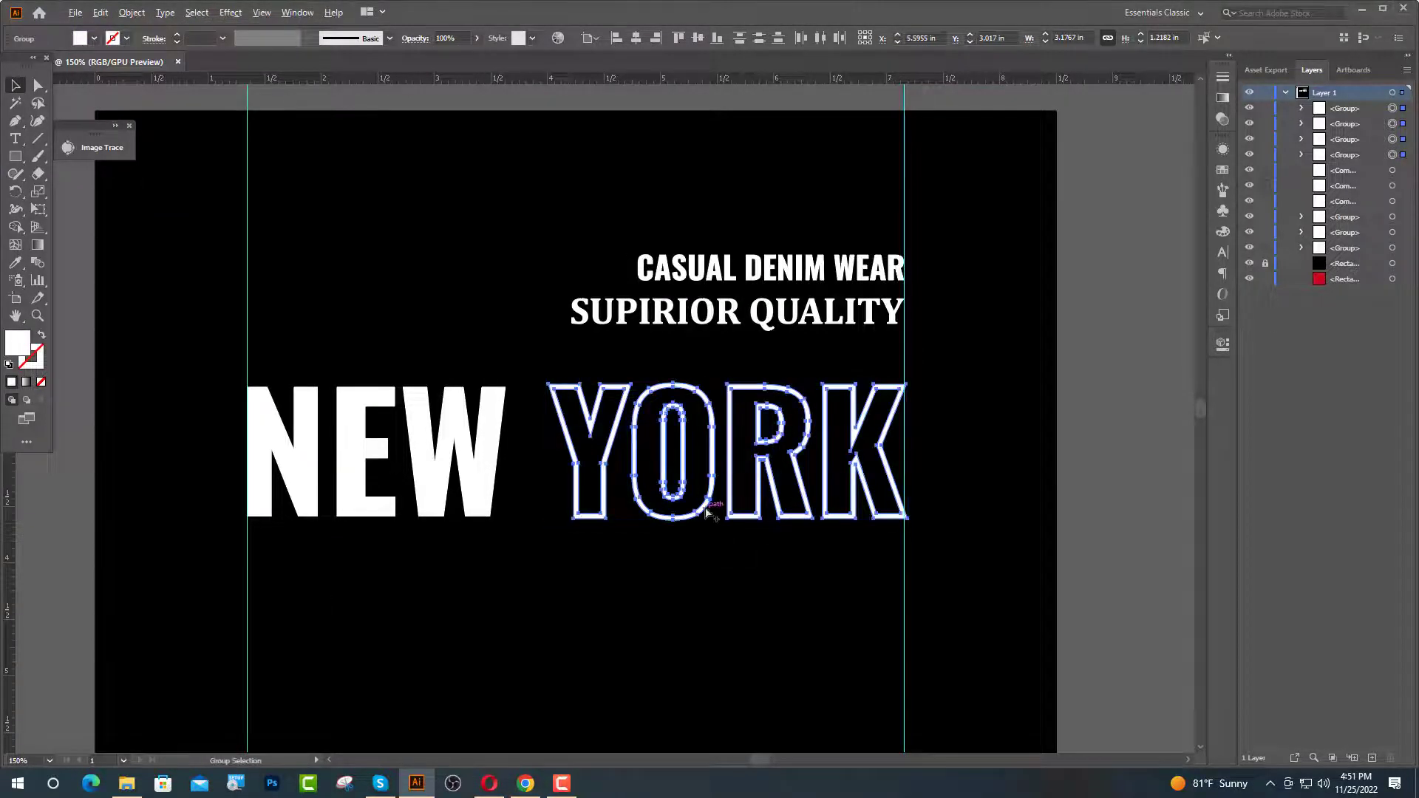
pyautogui.scroll(6, 950, 512)
pyautogui.press('v')
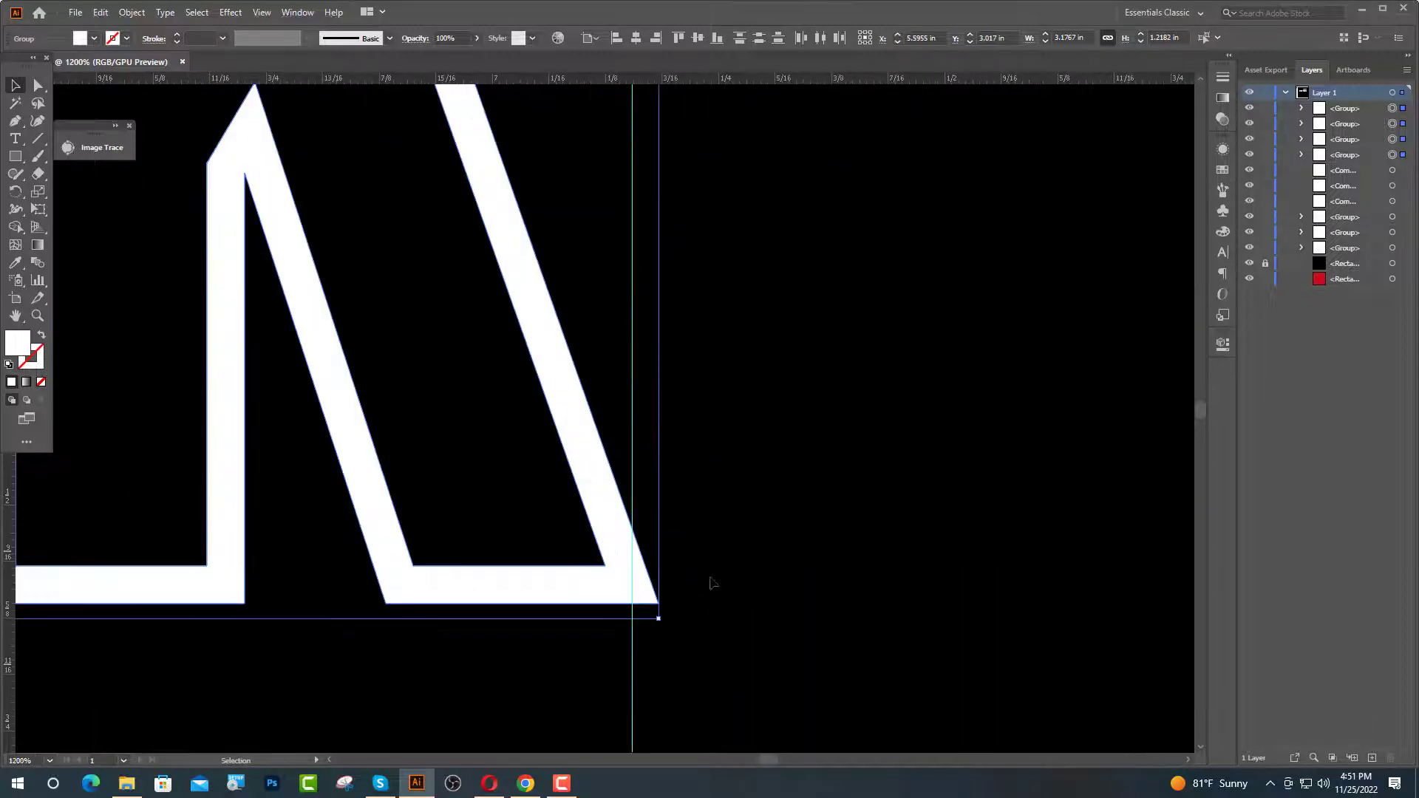
pyautogui.moveTo(660, 618); pyautogui.dragTo(665, 608)
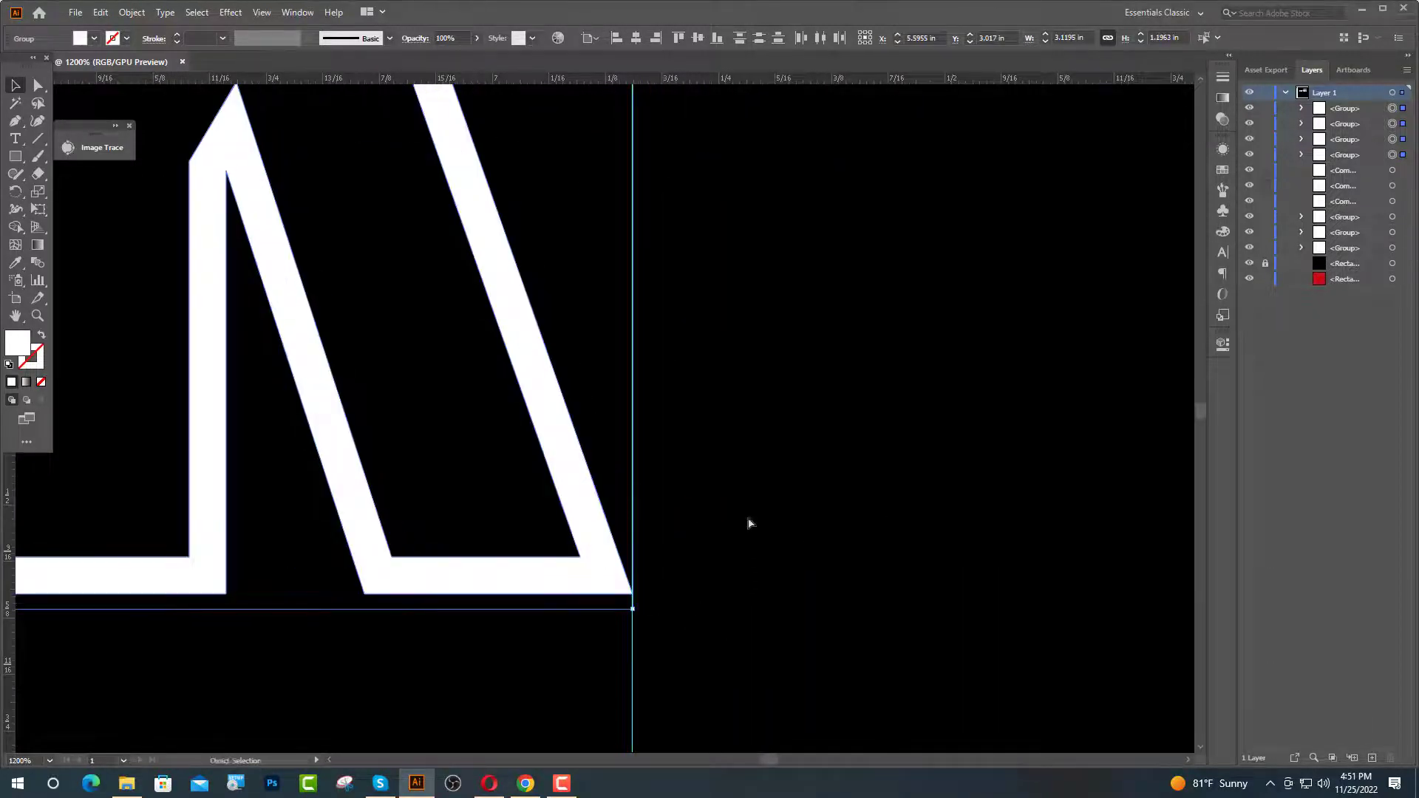
pyautogui.scroll(-5, 749, 523)
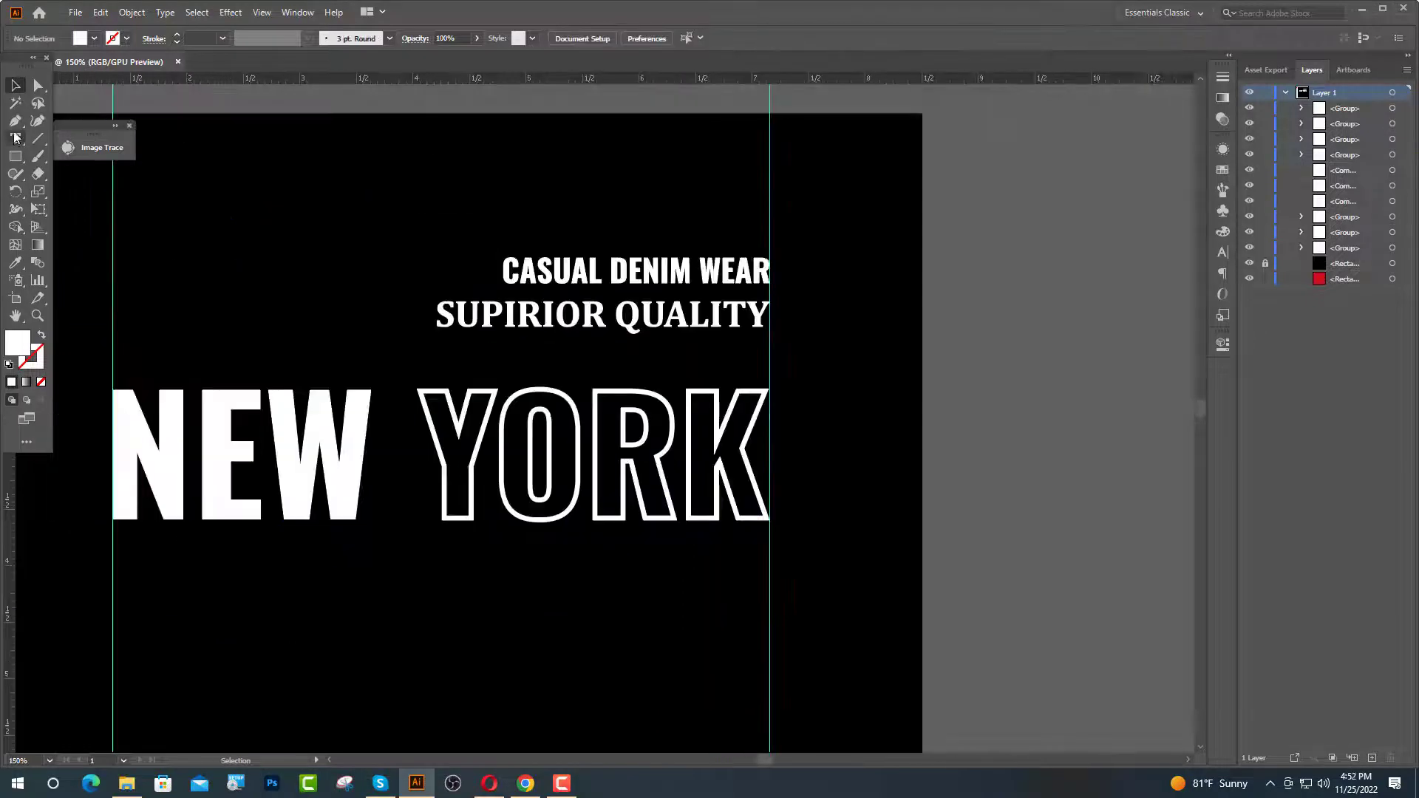
# Step: Draw a straight diagonal line across NEW with the Pen tool and give it no fill and a 2 pt black stroke
pyautogui.click(15, 120)
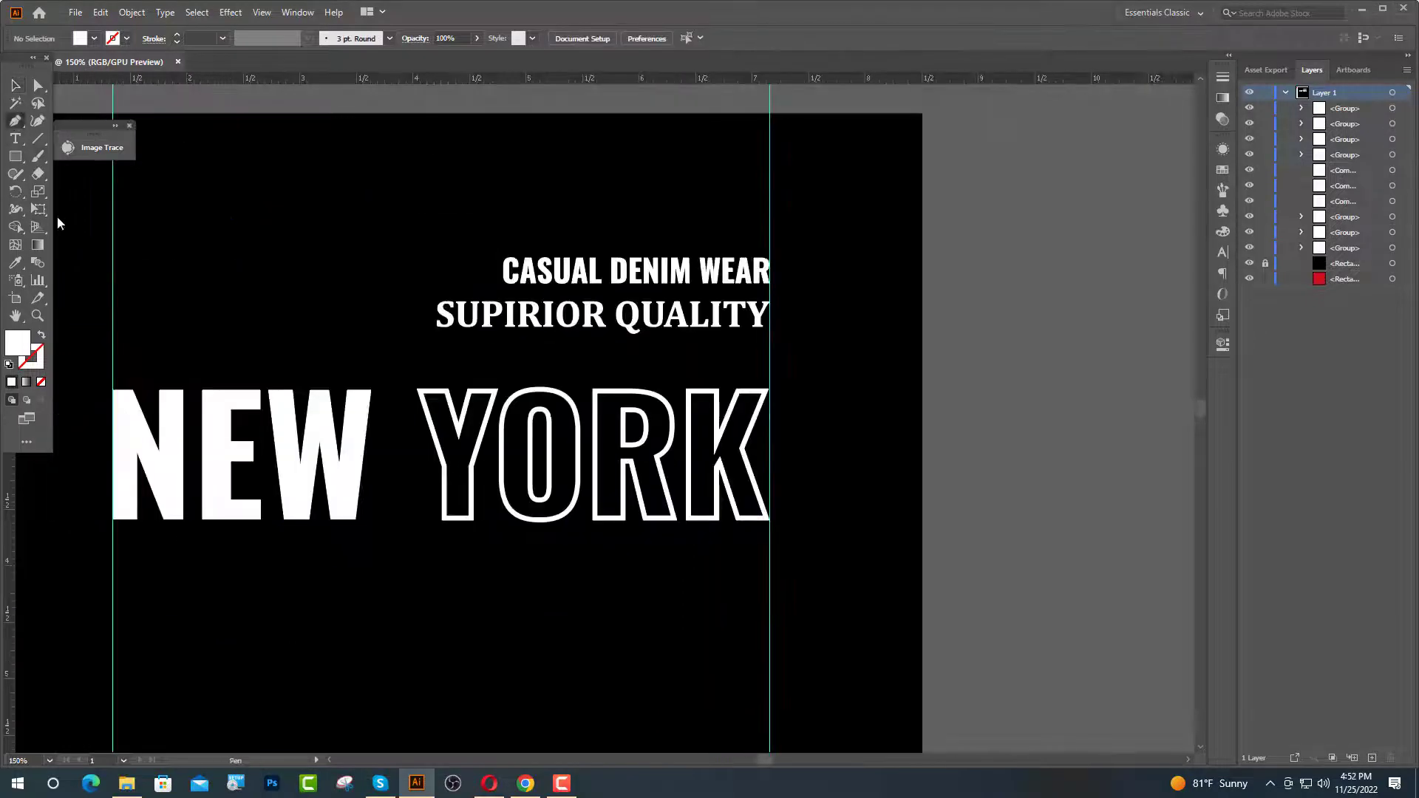
pyautogui.click(90, 527)
pyautogui.click(342, 319)
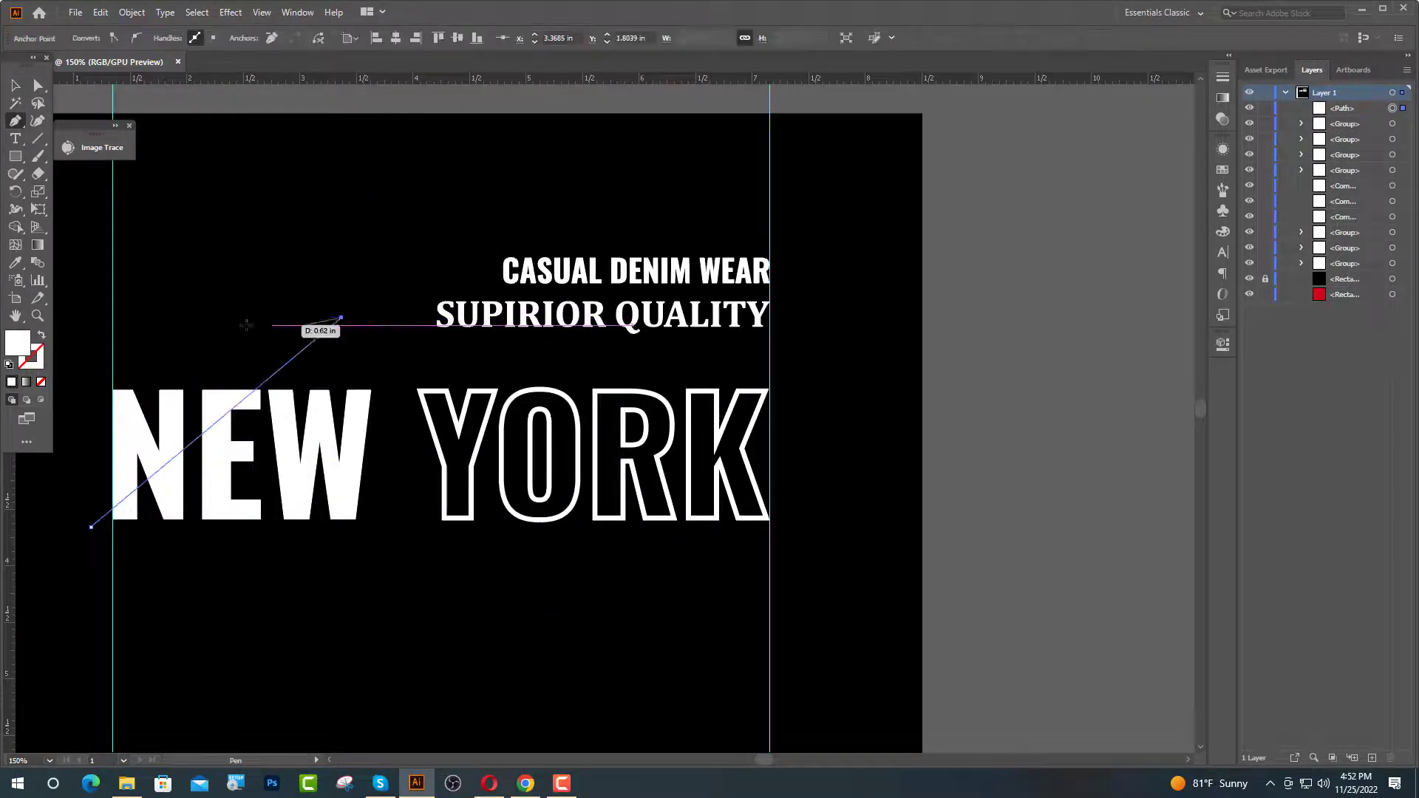
pyautogui.click(14, 86)
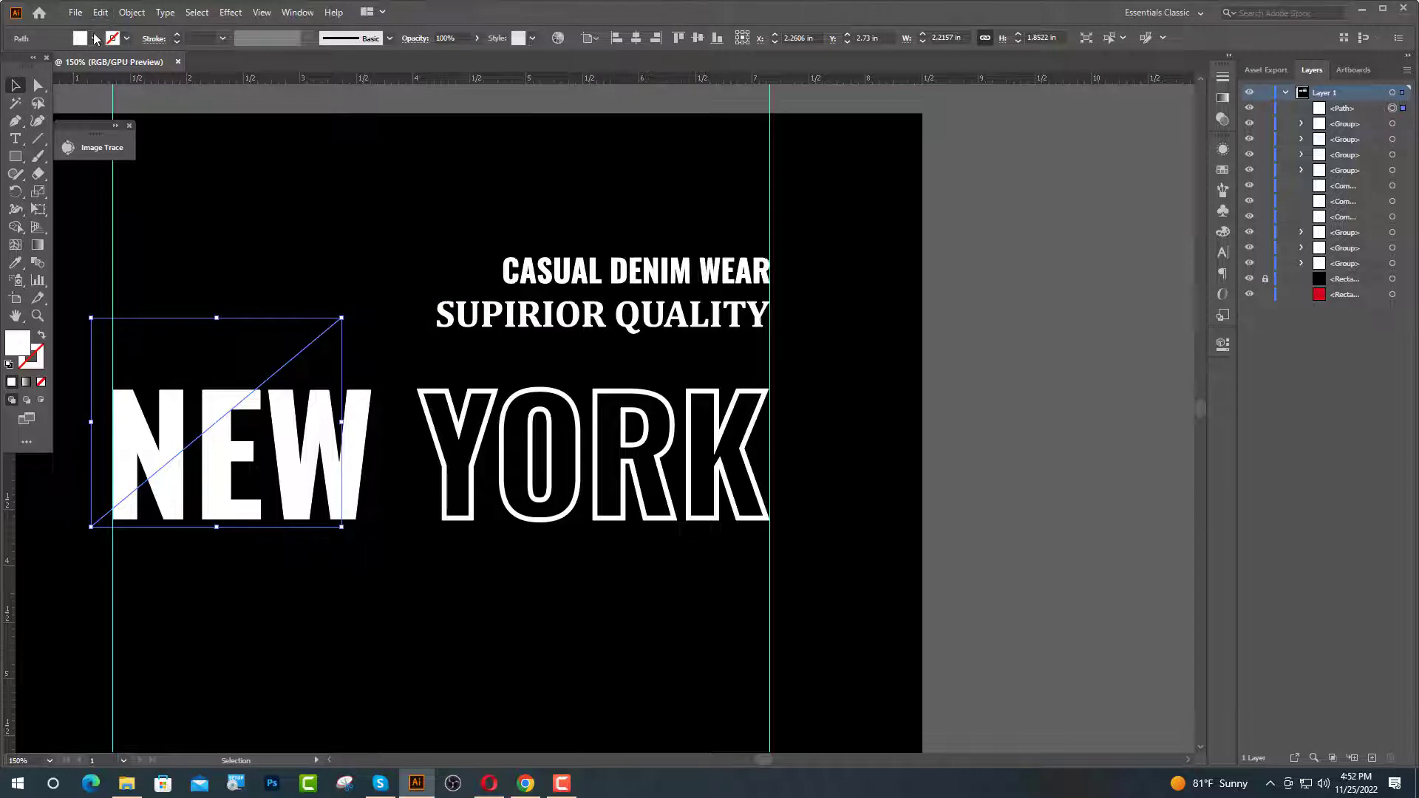
pyautogui.click(95, 38)
pyautogui.click(40, 65)
pyautogui.click(43, 336)
pyautogui.click(177, 35)
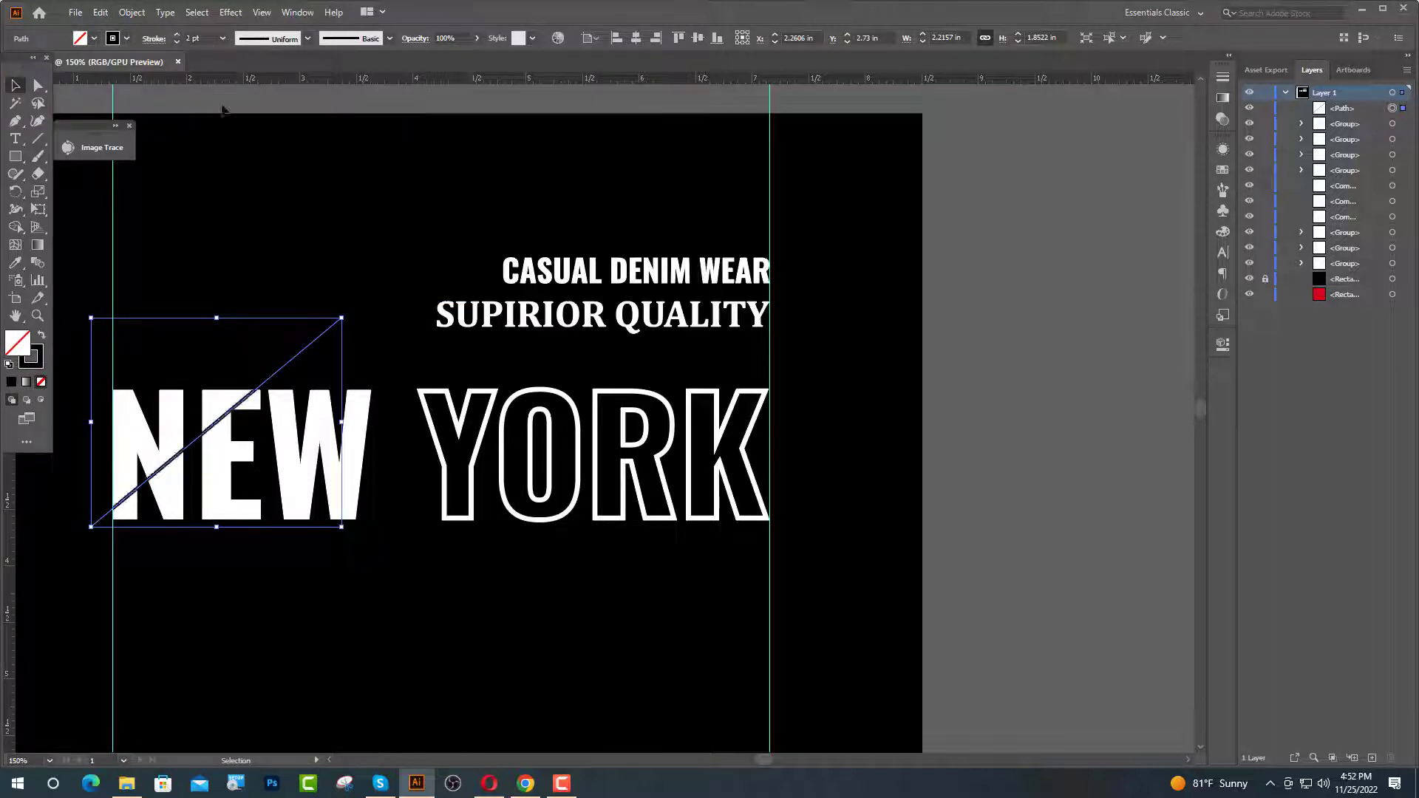
pyautogui.click(299, 198)
pyautogui.scroll(1, 218, 431)
# Step: Copy the diagonal line about 0.08 in to the right and repeat the copy until 15 parallel lines stripe NEW
pyautogui.click(228, 427)
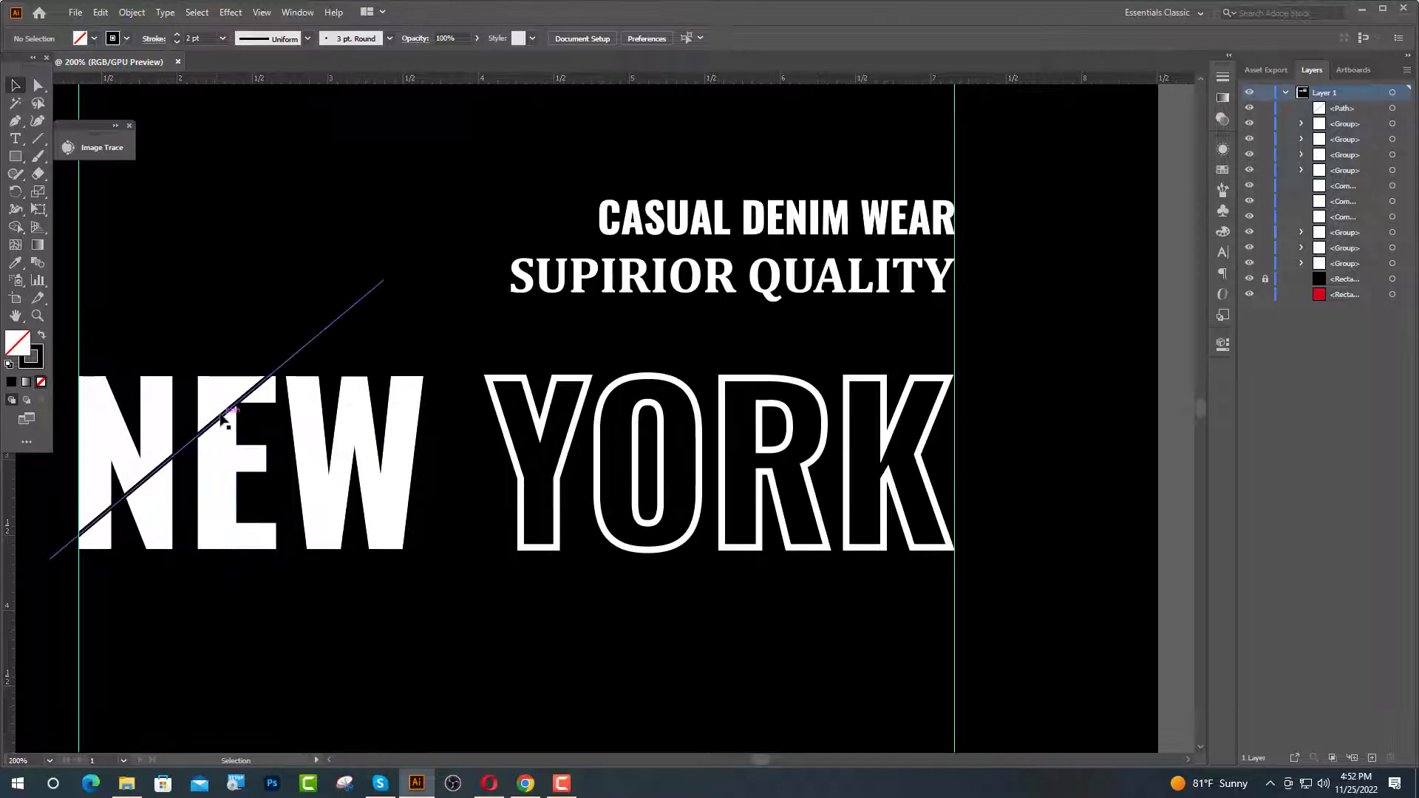
pyautogui.moveTo(228, 427); pyautogui.dragTo(265, 434)
pyautogui.press('a')
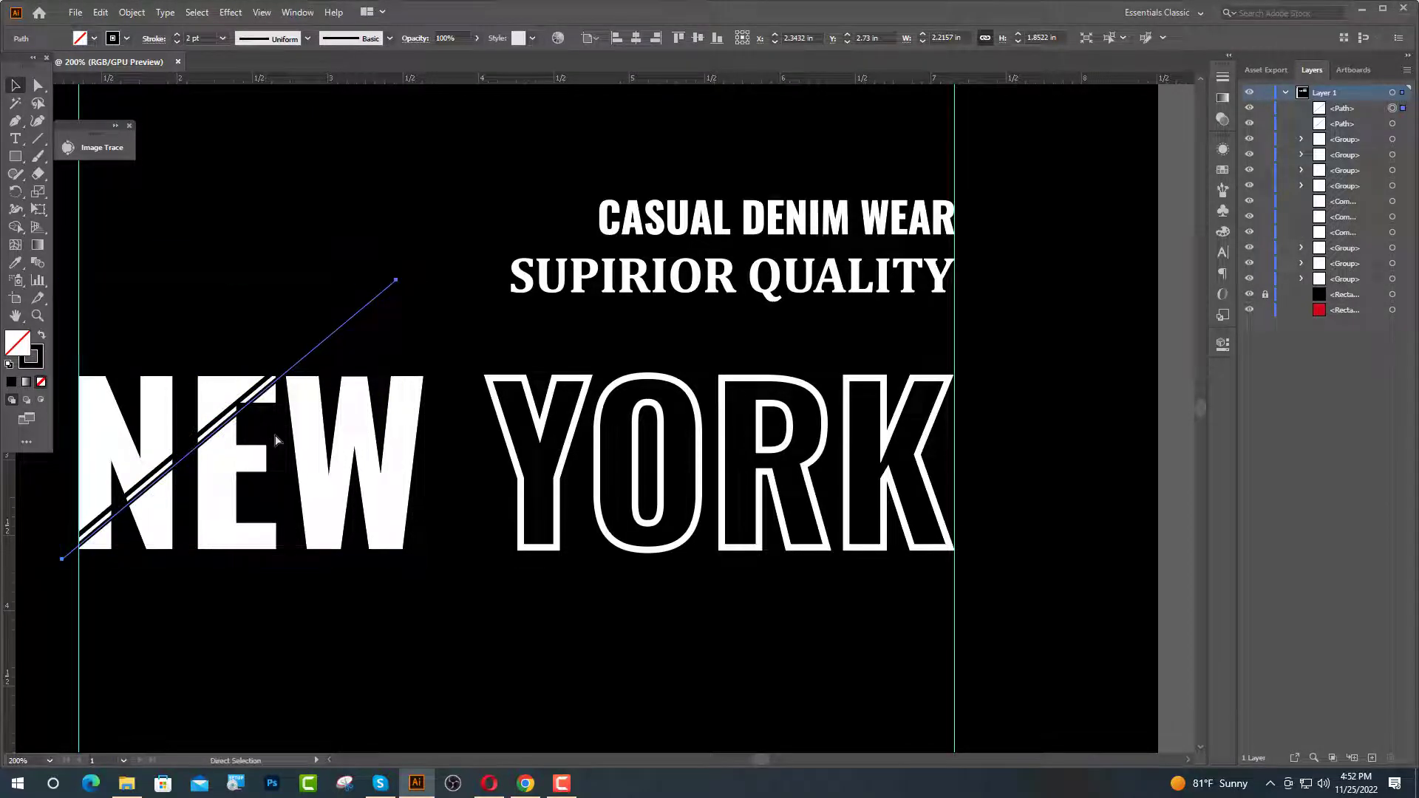
pyautogui.hotkey('ctrl', 'd')
pyautogui.hotkey('ctrl', 'd')
pyautogui.hotkey('ctrl', 'd')
pyautogui.hotkey('ctrl', 'd')
pyautogui.hotkey('ctrl', 'd')
pyautogui.hotkey('ctrl', 'd')
pyautogui.hotkey('ctrl', 'd')
pyautogui.hotkey('ctrl', 'd')
pyautogui.hotkey('ctrl', 'd')
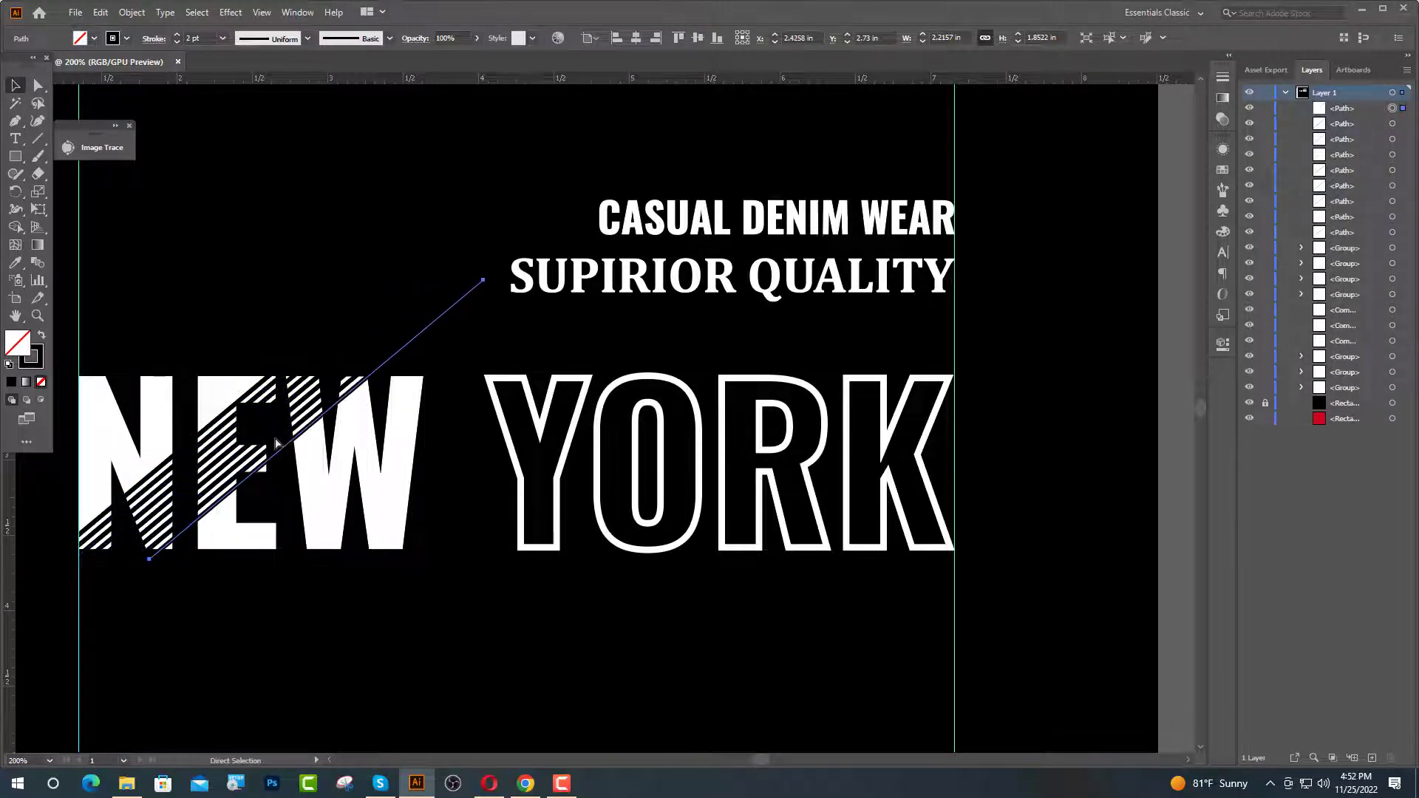
pyautogui.hotkey('ctrl', 'd')
pyautogui.hotkey('ctrl', 'd')
pyautogui.hotkey('ctrl', 'd')
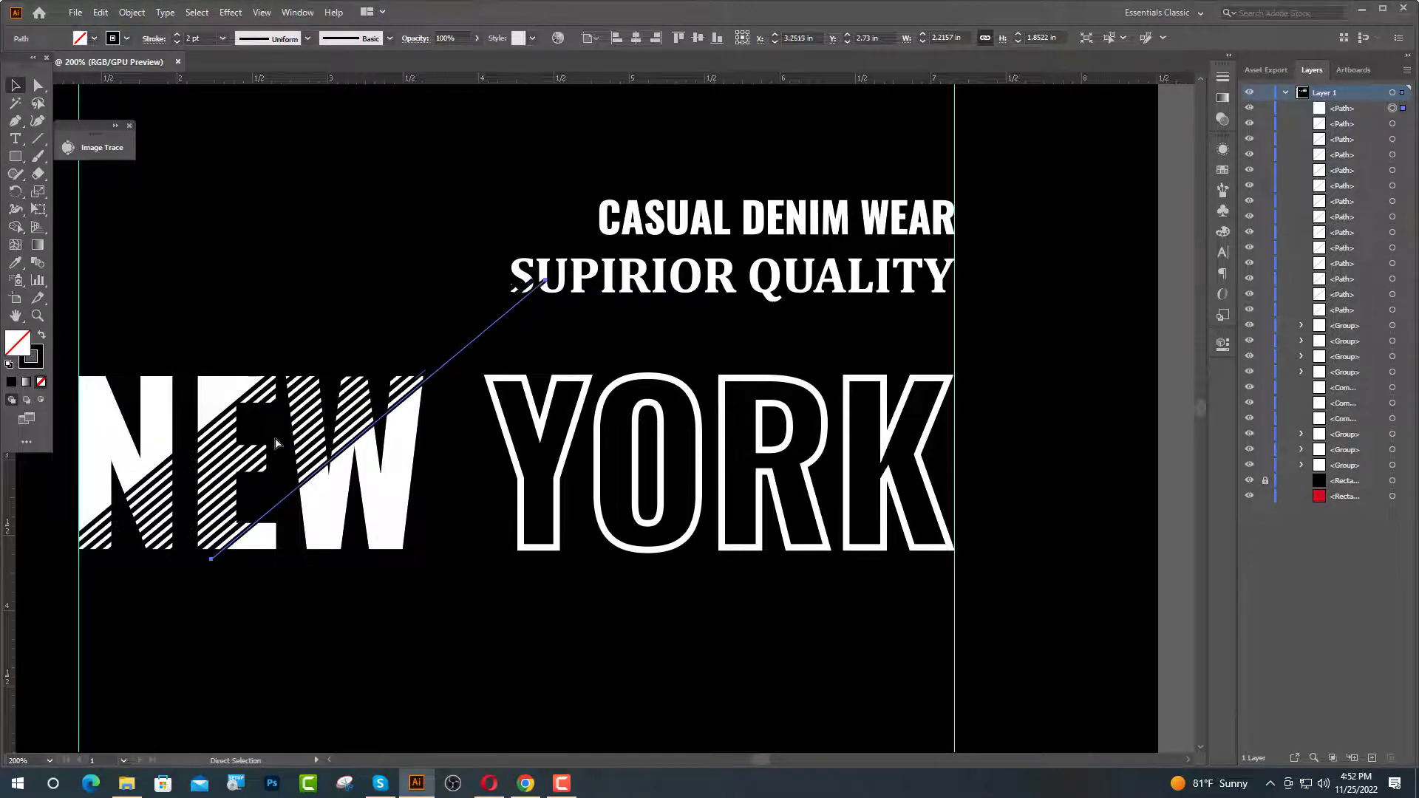
pyautogui.hotkey('ctrl', 'd')
# Step: Select all the diagonal lines across NEW and expand their fill and stroke into shapes
pyautogui.press('v')
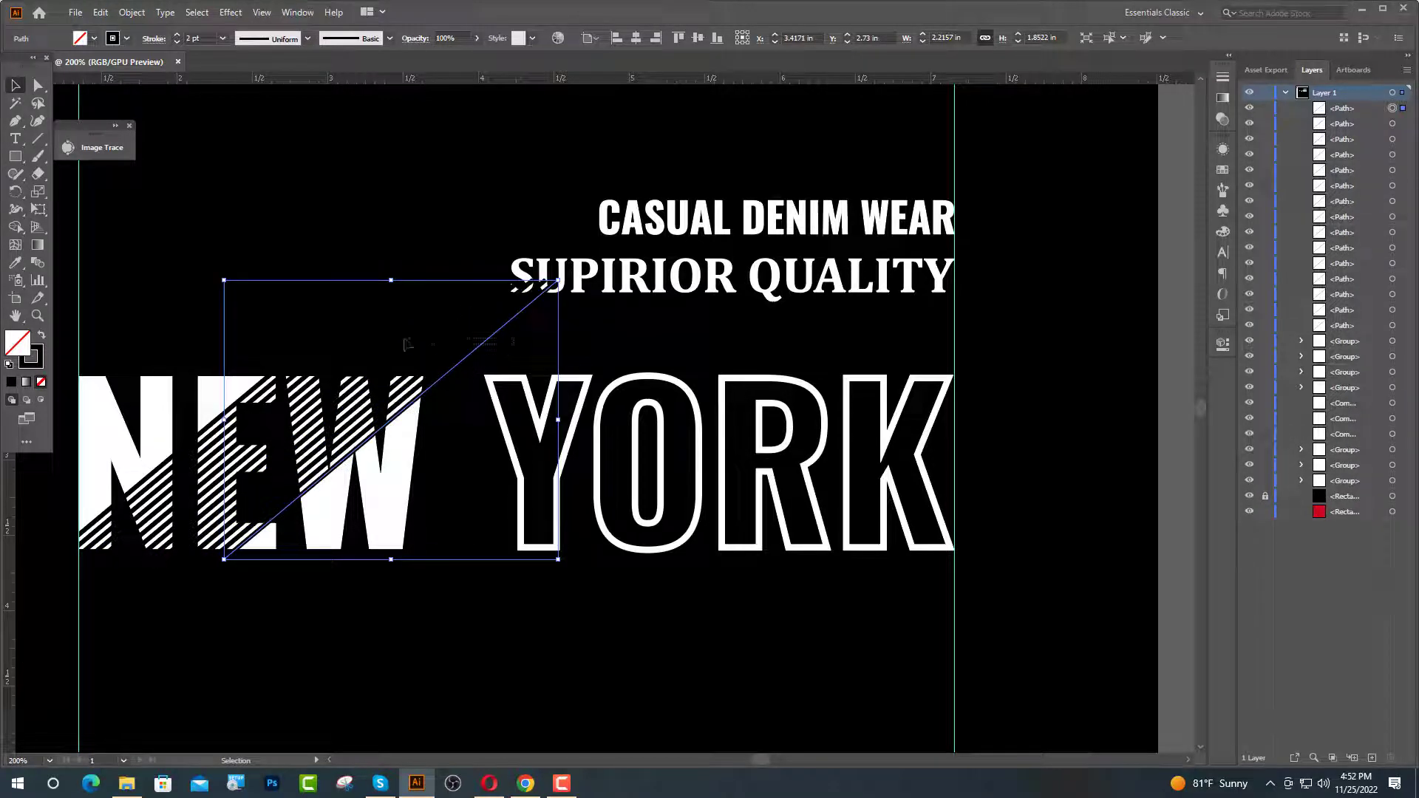
pyautogui.moveTo(406, 344); pyautogui.dragTo(276, 342)
pyautogui.click(132, 12)
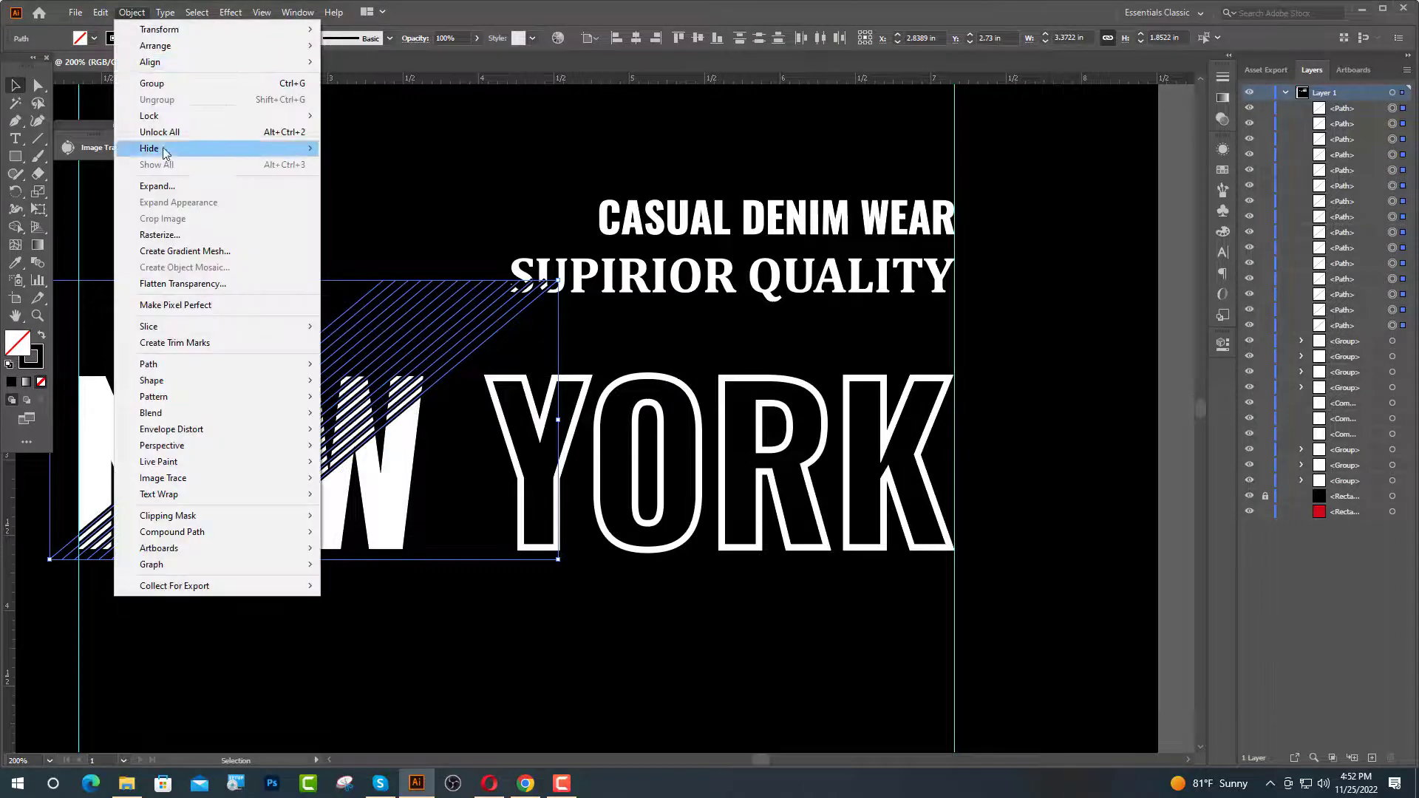
pyautogui.click(170, 189)
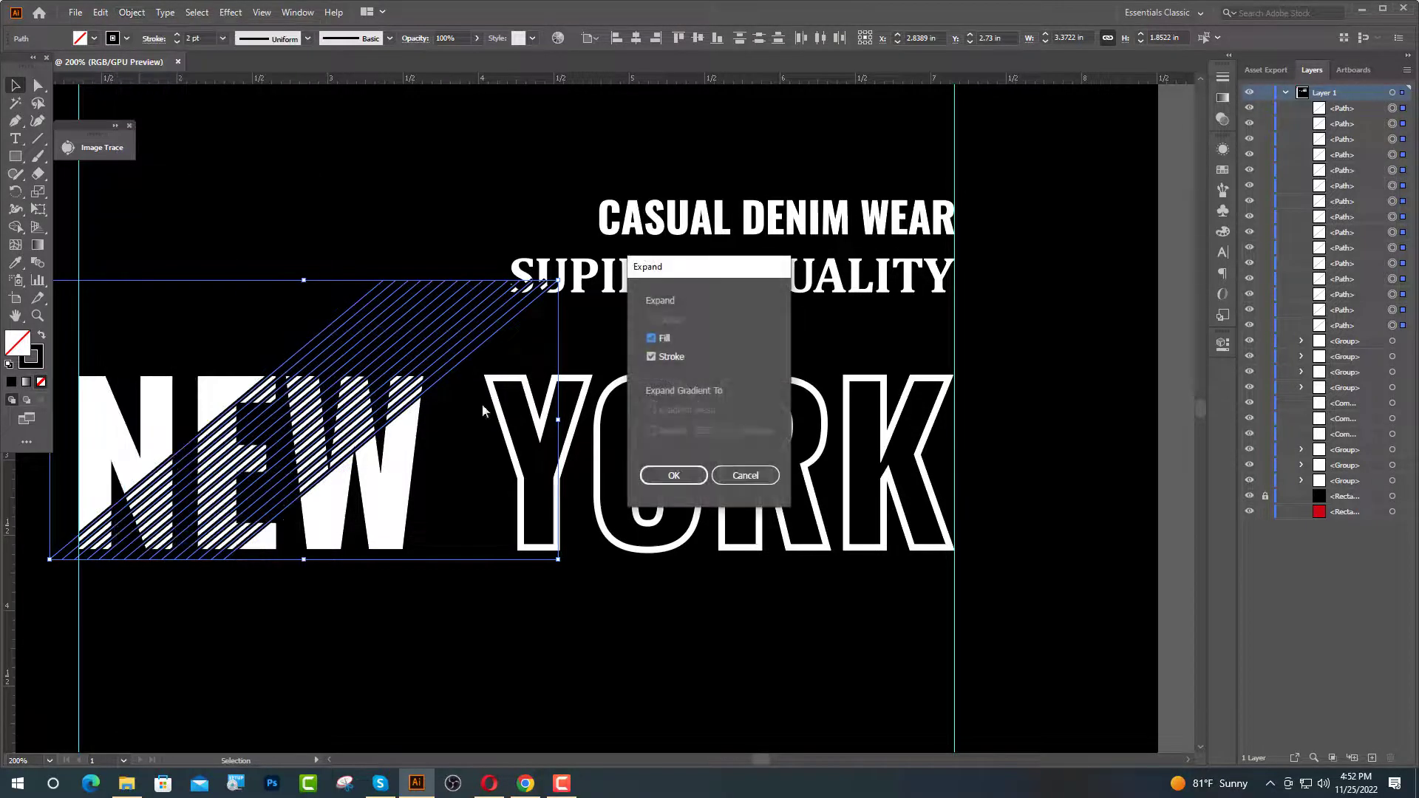
pyautogui.click(673, 475)
pyautogui.click(450, 633)
# Step: Group the letters N, E and W and make them into one compound path
pyautogui.click(403, 534)
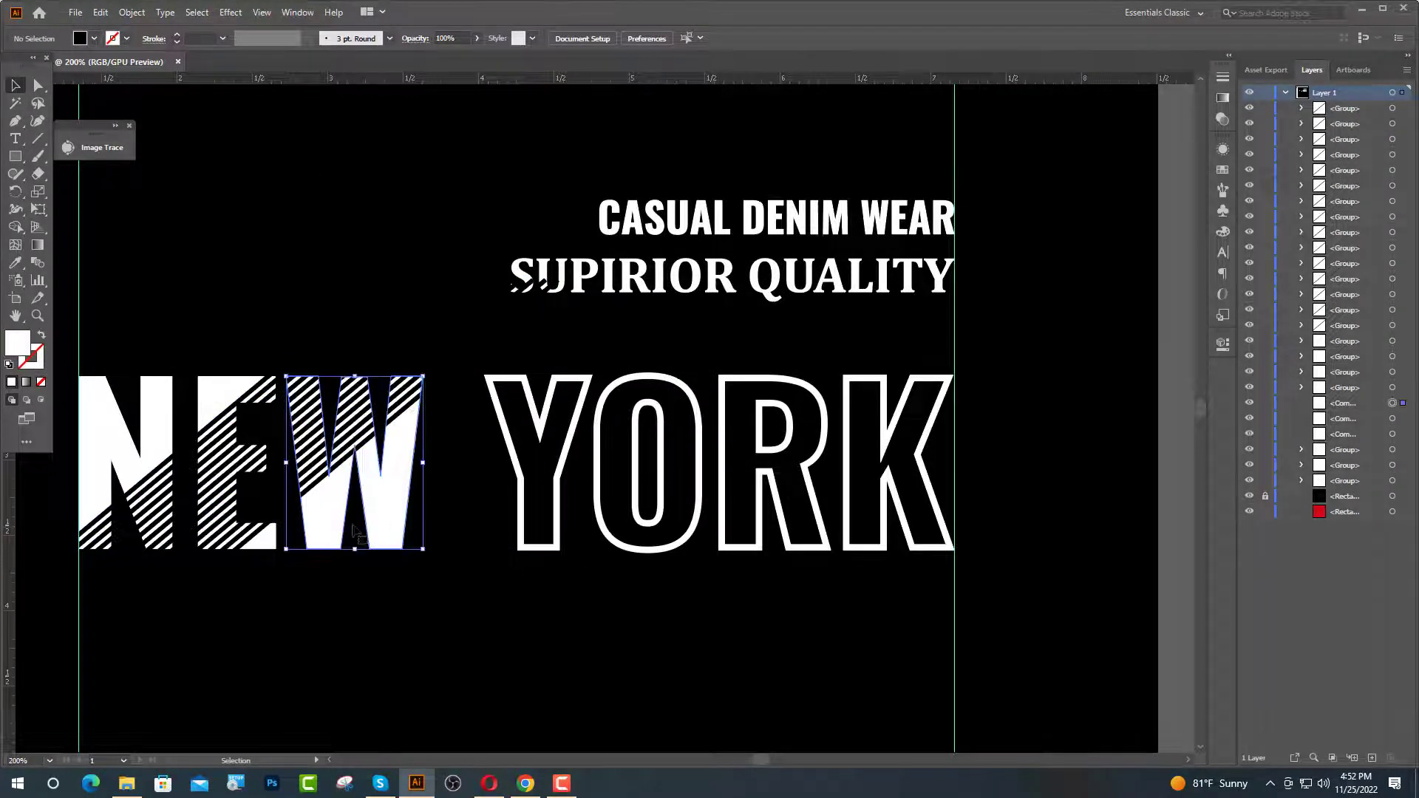
pyautogui.keyDown('shift'); pyautogui.click(213, 401); pyautogui.keyUp('shift')
pyautogui.keyDown('shift'); pyautogui.click(123, 433); pyautogui.keyUp('shift')
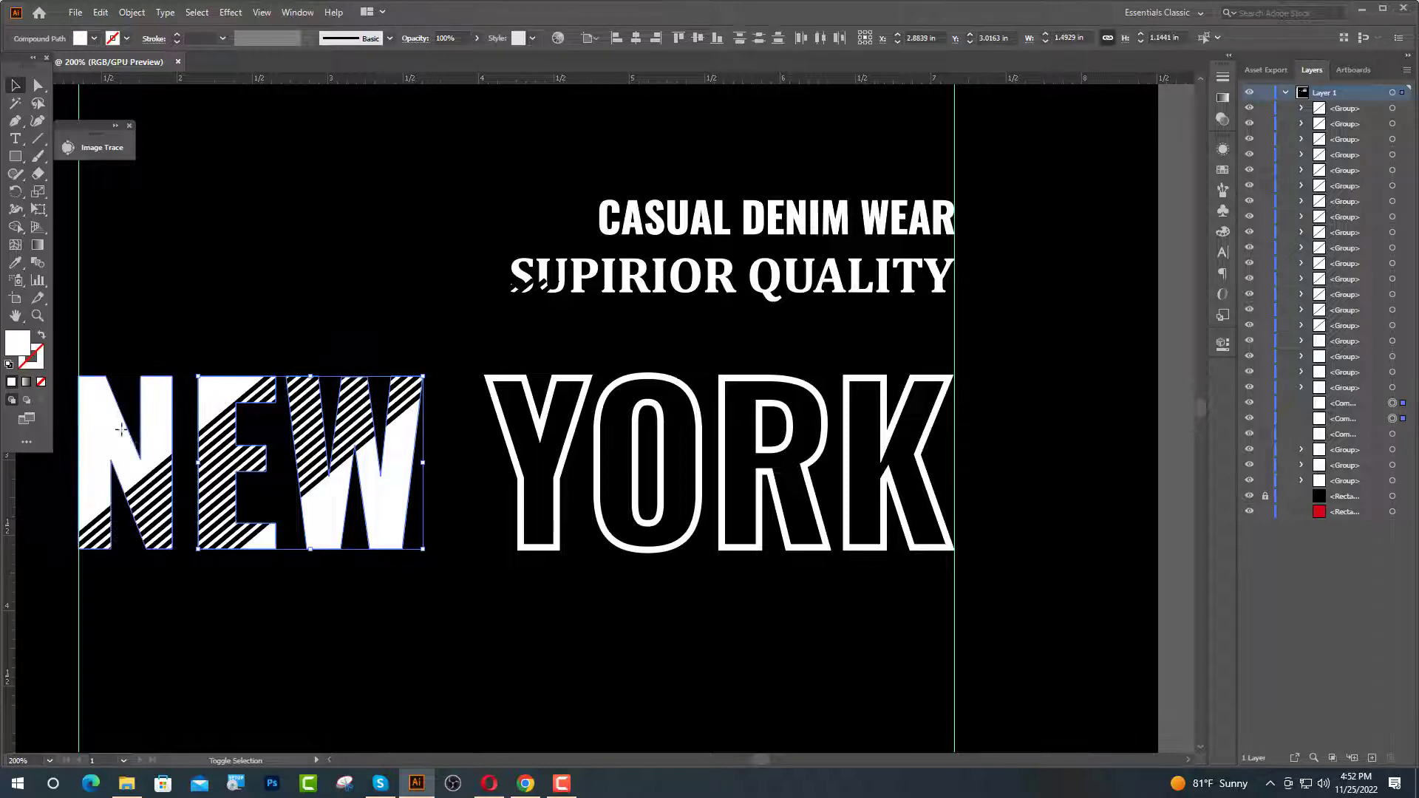
pyautogui.hotkey('ctrl', 'g')
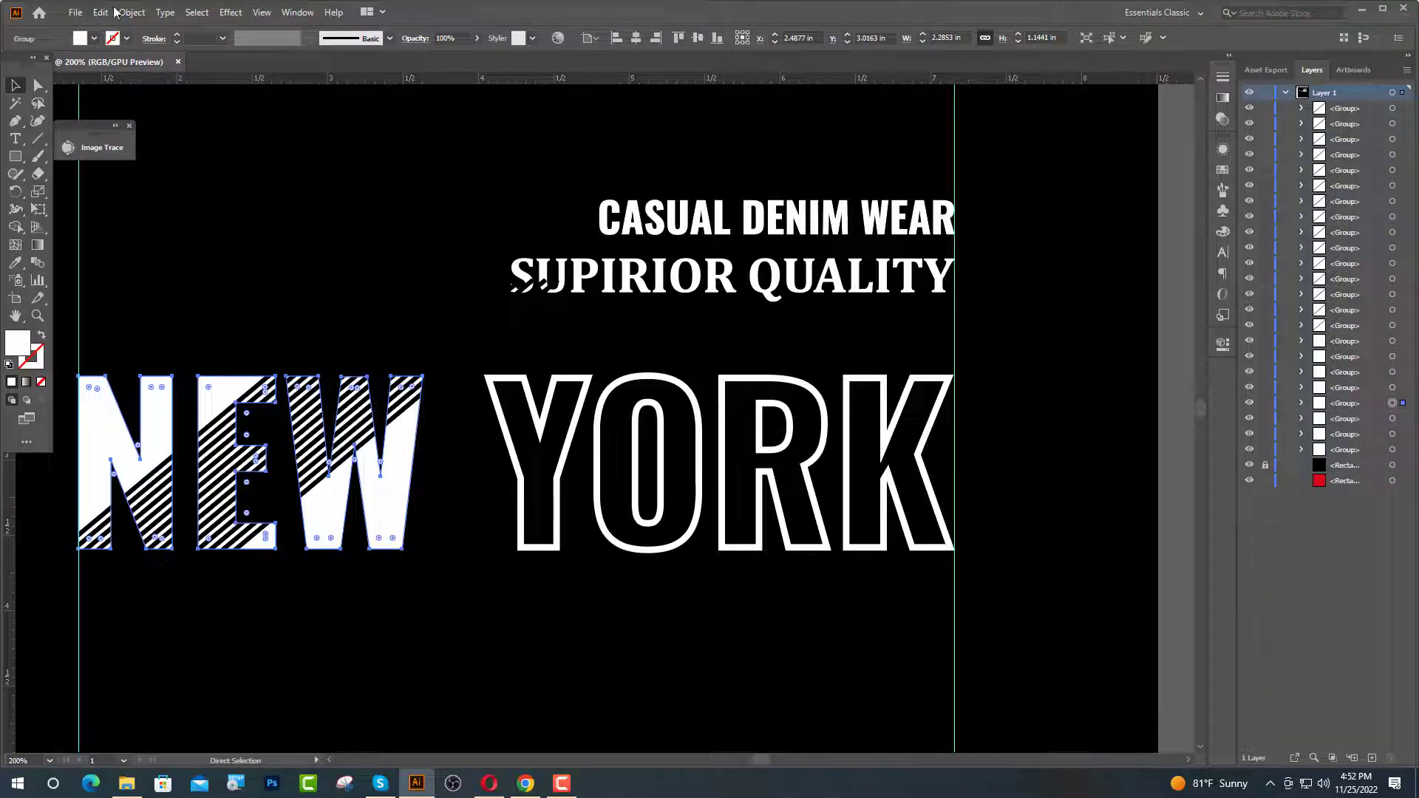
pyautogui.click(122, 12)
pyautogui.moveTo(310, 530)
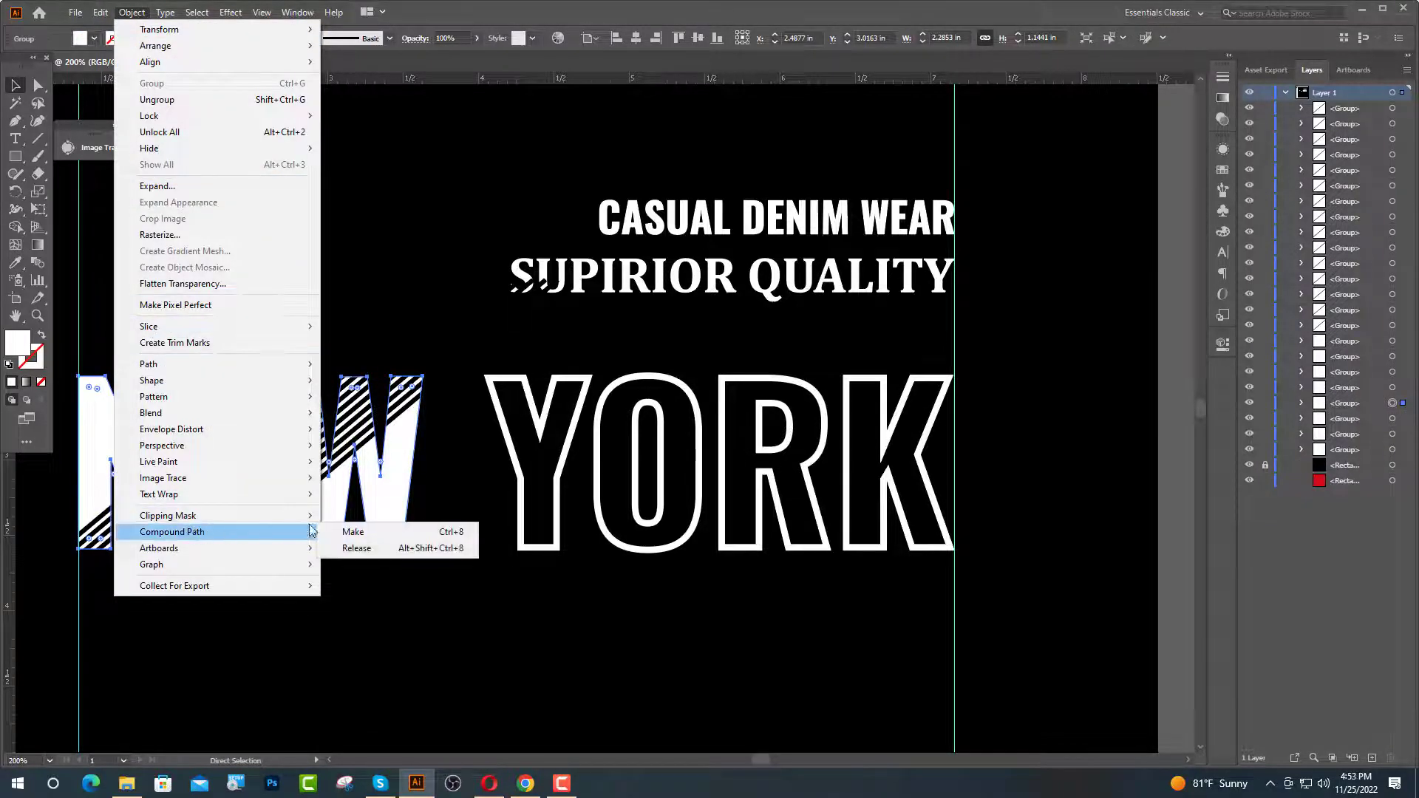
pyautogui.click(371, 529)
pyautogui.click(311, 617)
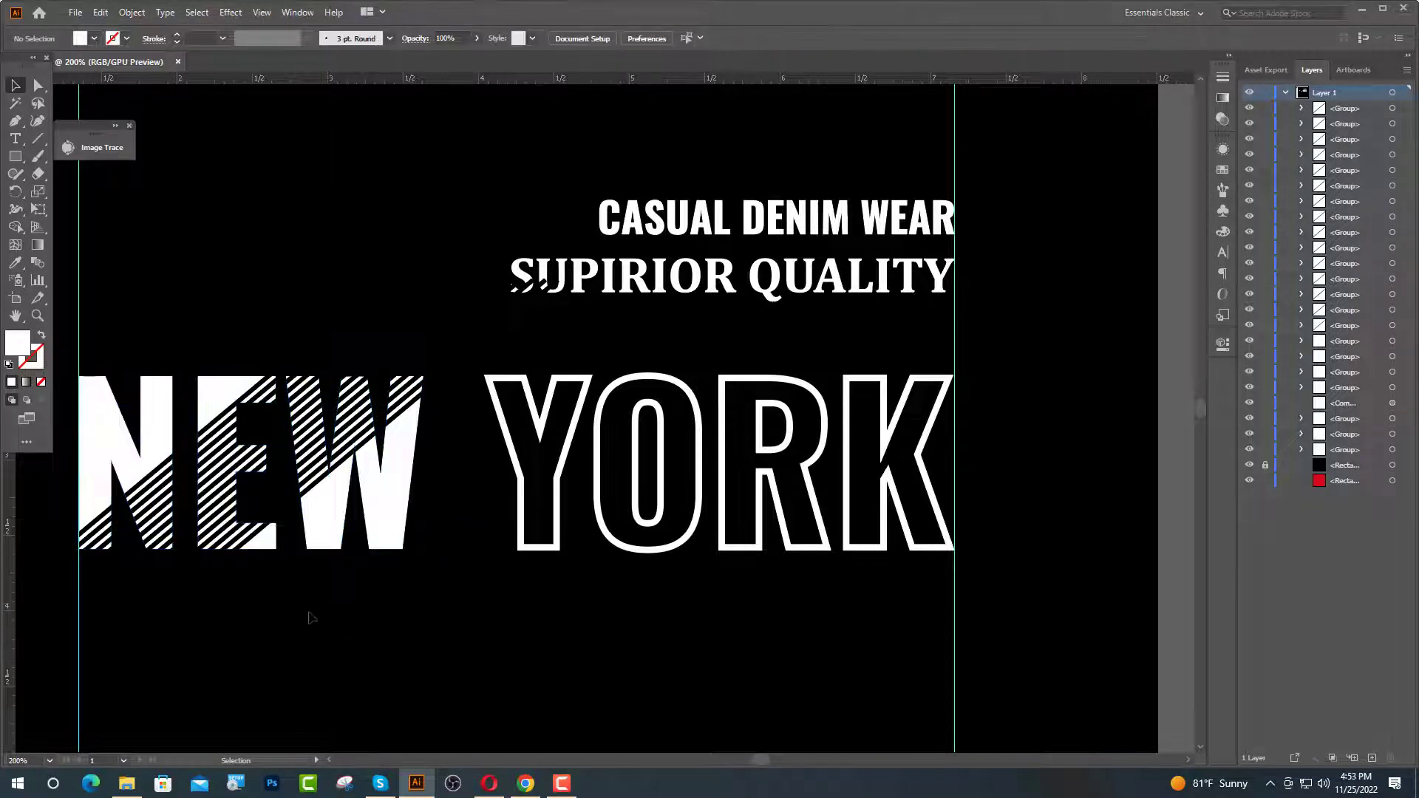
# Step: Cut the diagonal stripes out of NEW with the Minus Front Pathfinder operation
pyautogui.moveTo(251, 637); pyautogui.dragTo(152, 425)
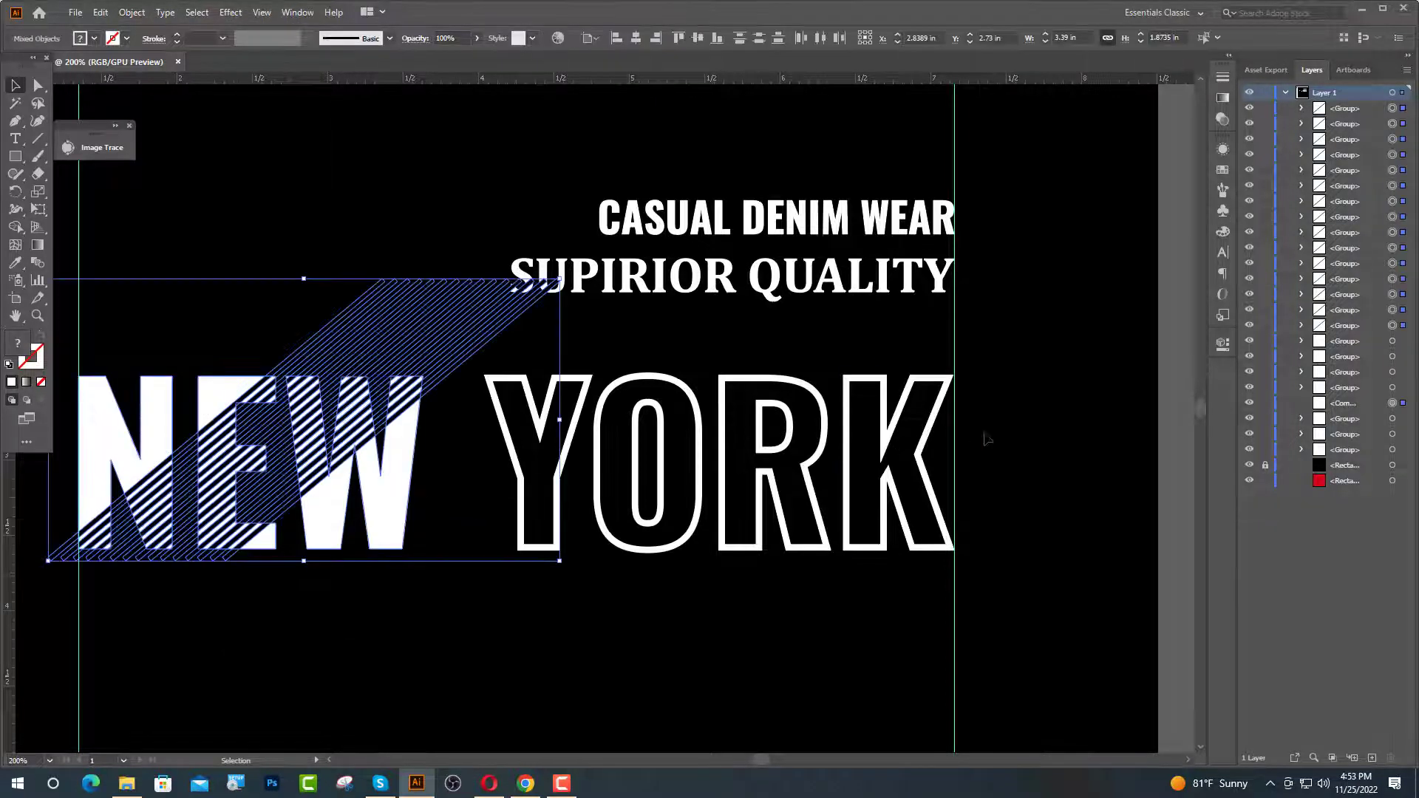
pyautogui.click(1221, 344)
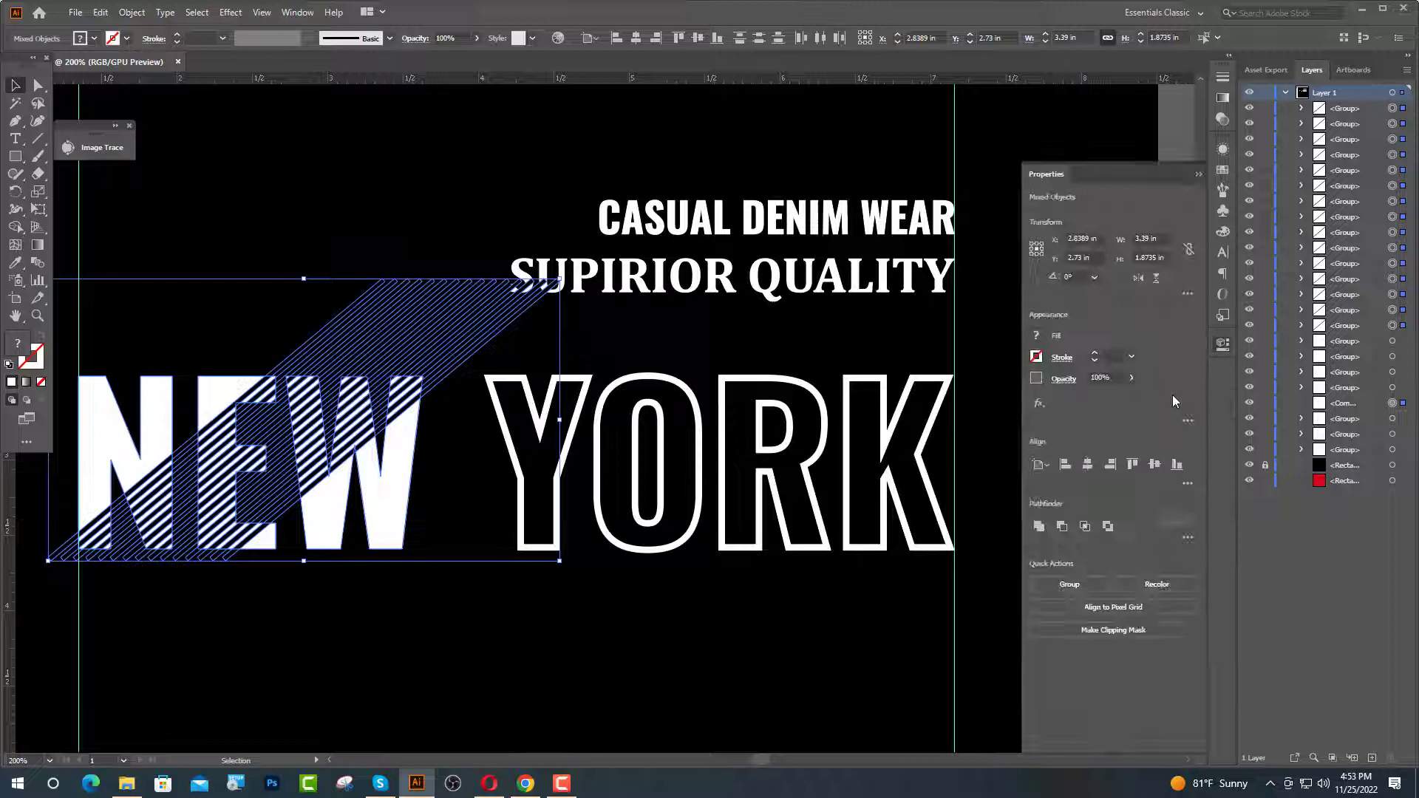
pyautogui.click(1063, 527)
pyautogui.click(573, 621)
pyautogui.click(1199, 175)
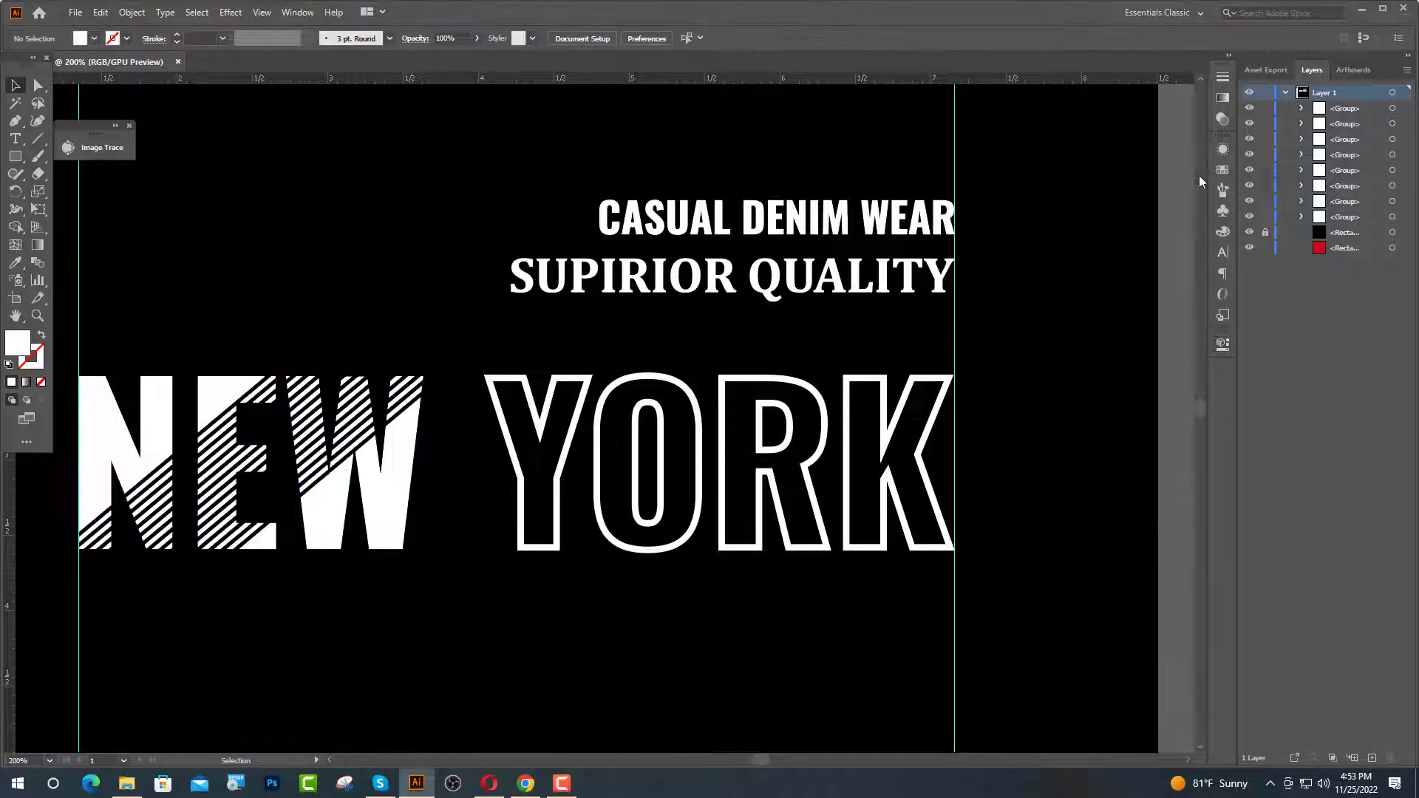
# Step: Place a new text line just above NEW and set it to the Fake Serif font at 60 pt
pyautogui.hotkey('ctrl', '-')
pyautogui.click(15, 138)
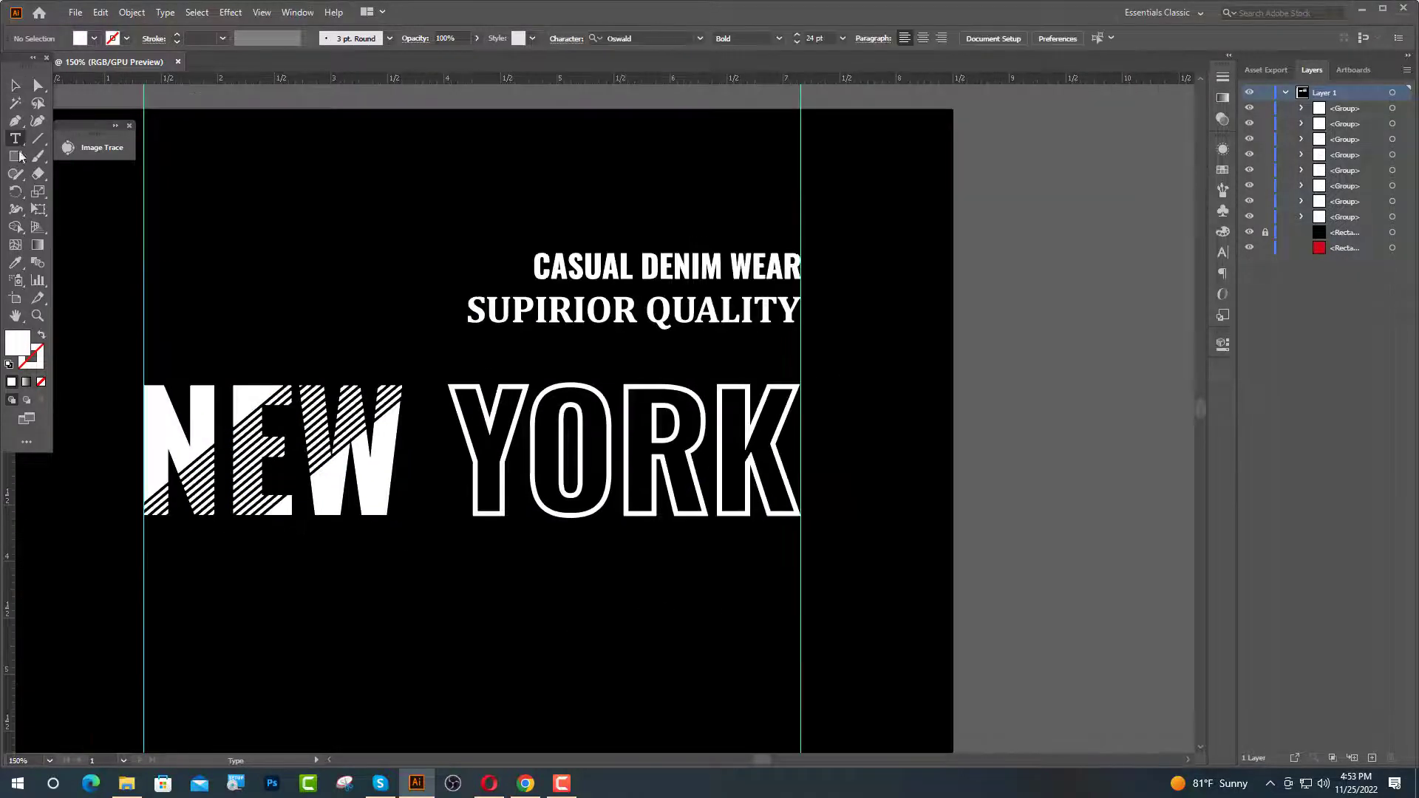
pyautogui.click(179, 367)
pyautogui.click(542, 38)
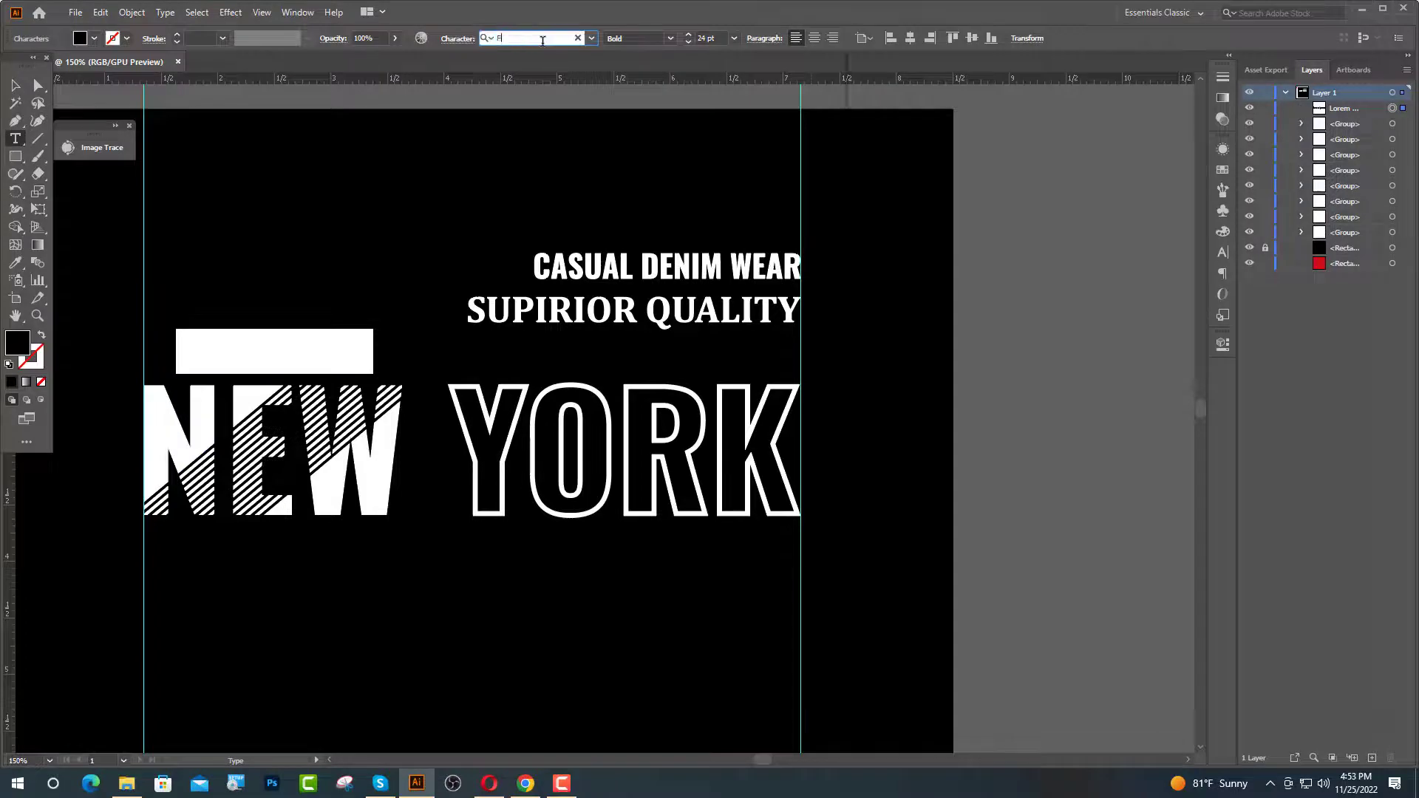
pyautogui.click(580, 118)
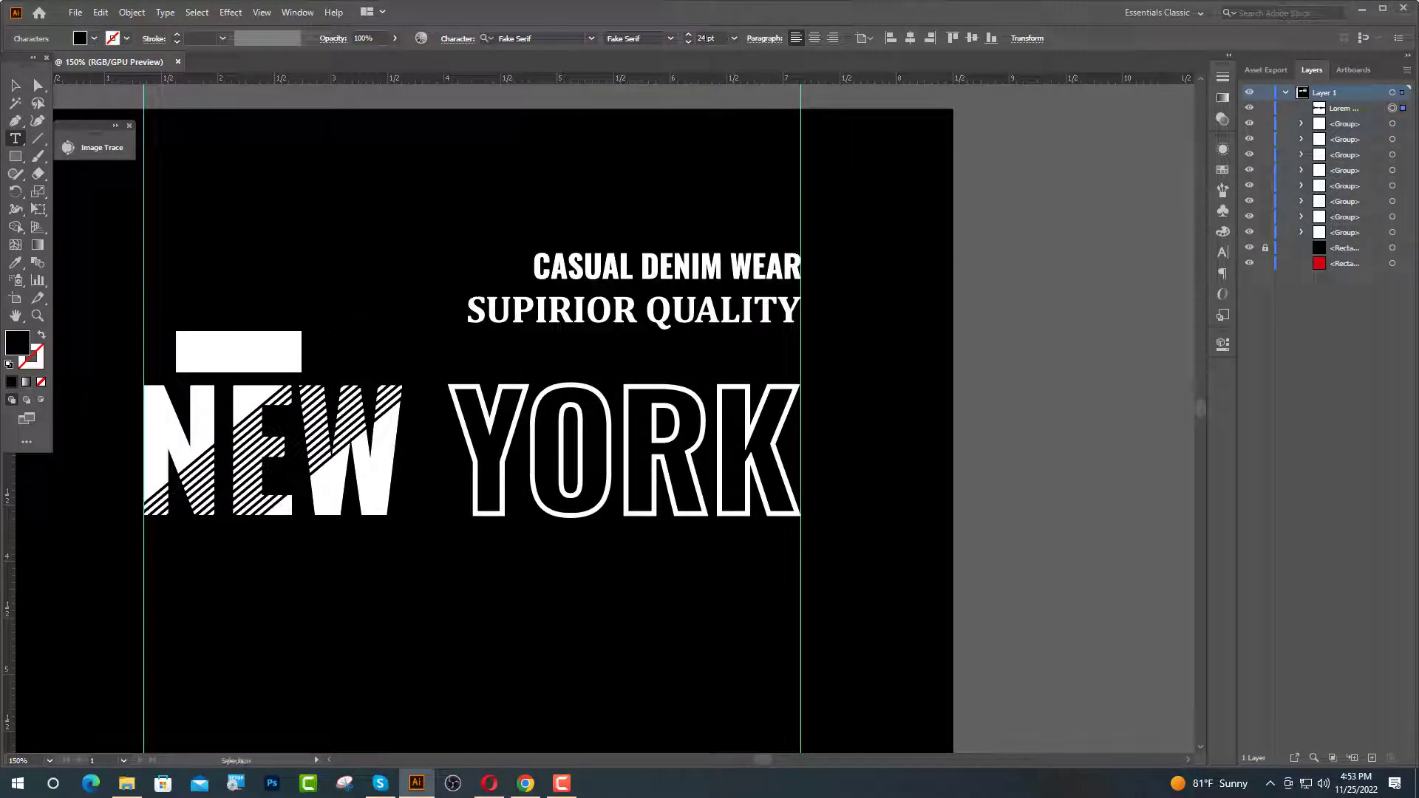
pyautogui.click(687, 42)
pyautogui.write('60')
pyautogui.press('Return')
# Step: Copy the red fill of the square beside the artboard to the new text with the Eyedropper
pyautogui.click(16, 264)
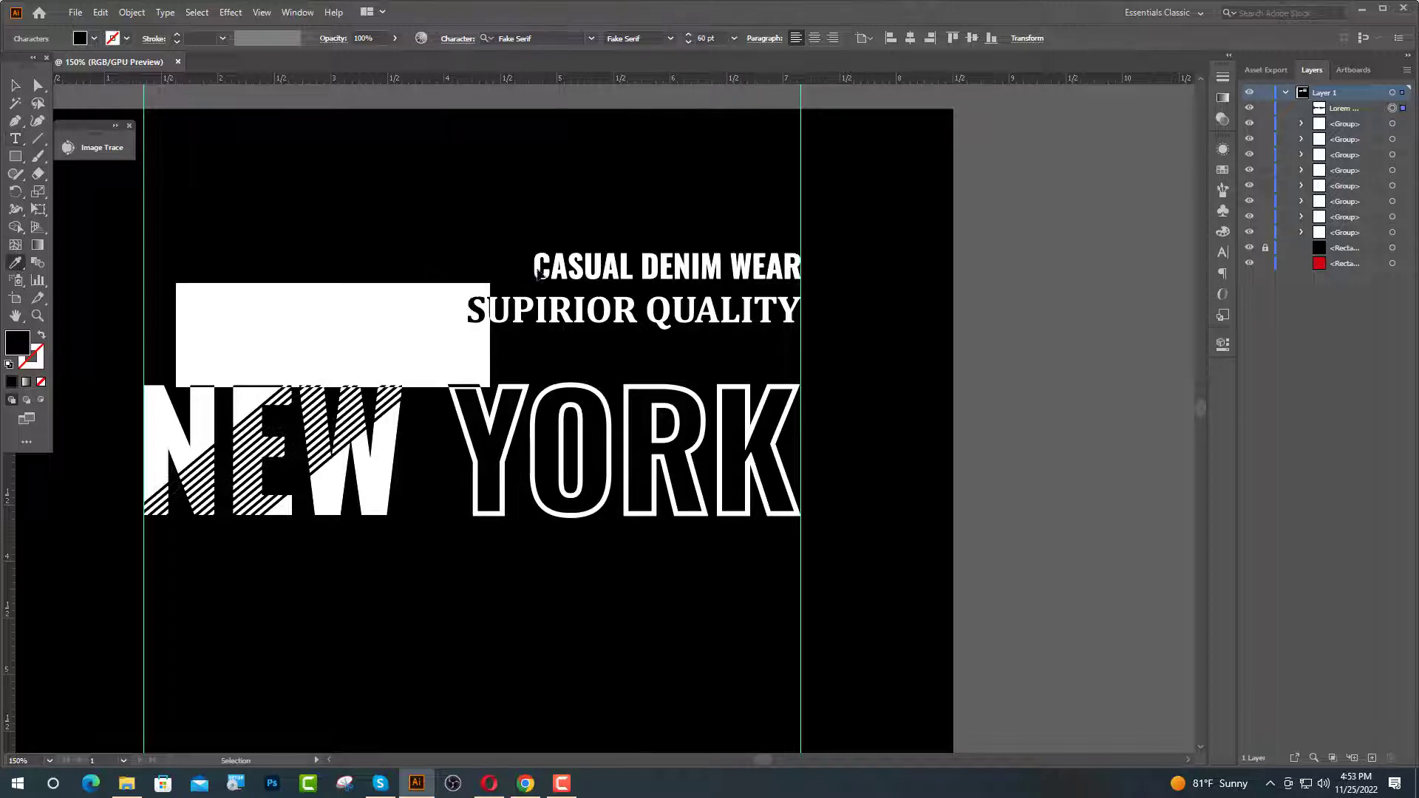
pyautogui.hotkey('ctrl', '1')
pyautogui.click(107, 192)
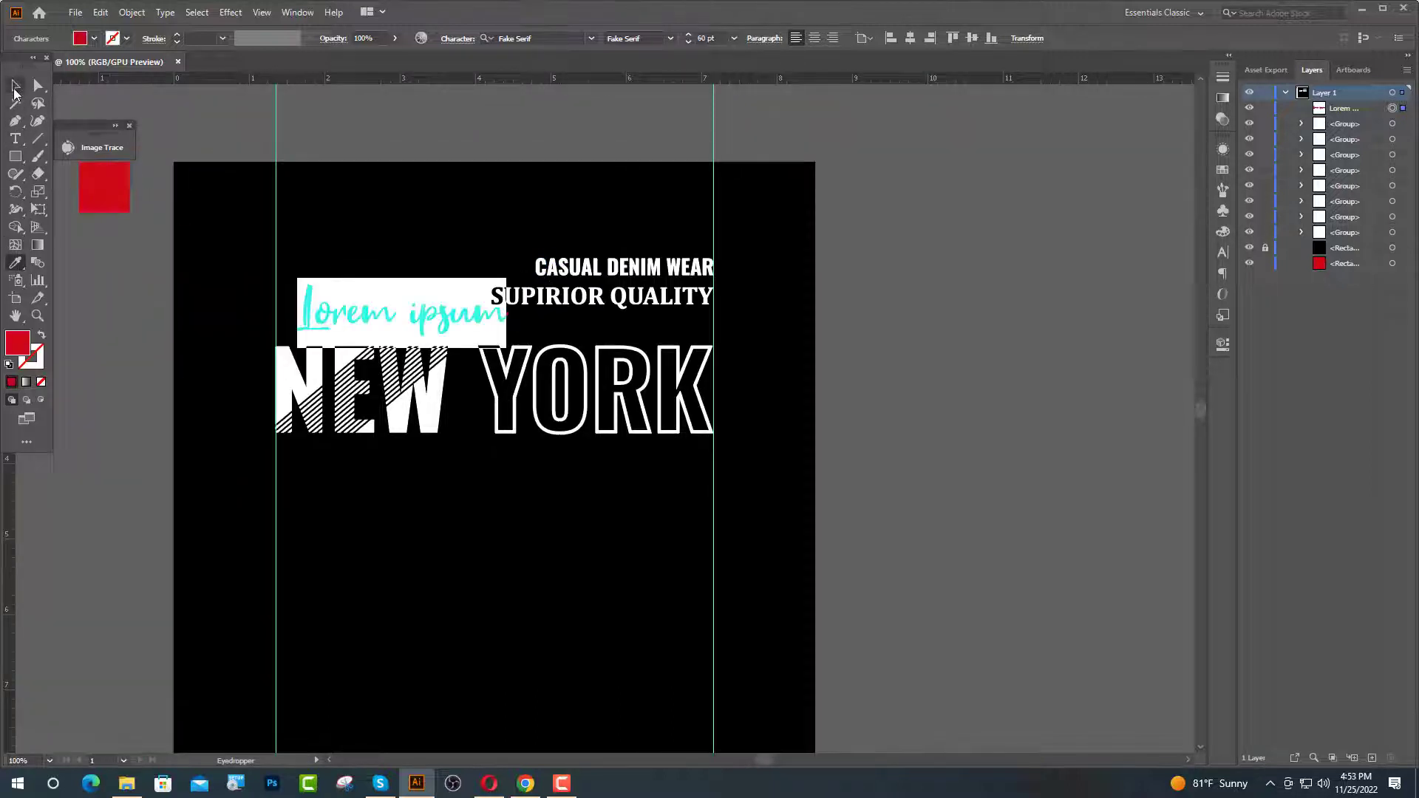
# Step: Replace the placeholder of the red script text above NEW with United States
pyautogui.click(16, 139)
pyautogui.hotkey('ctrl', '=')
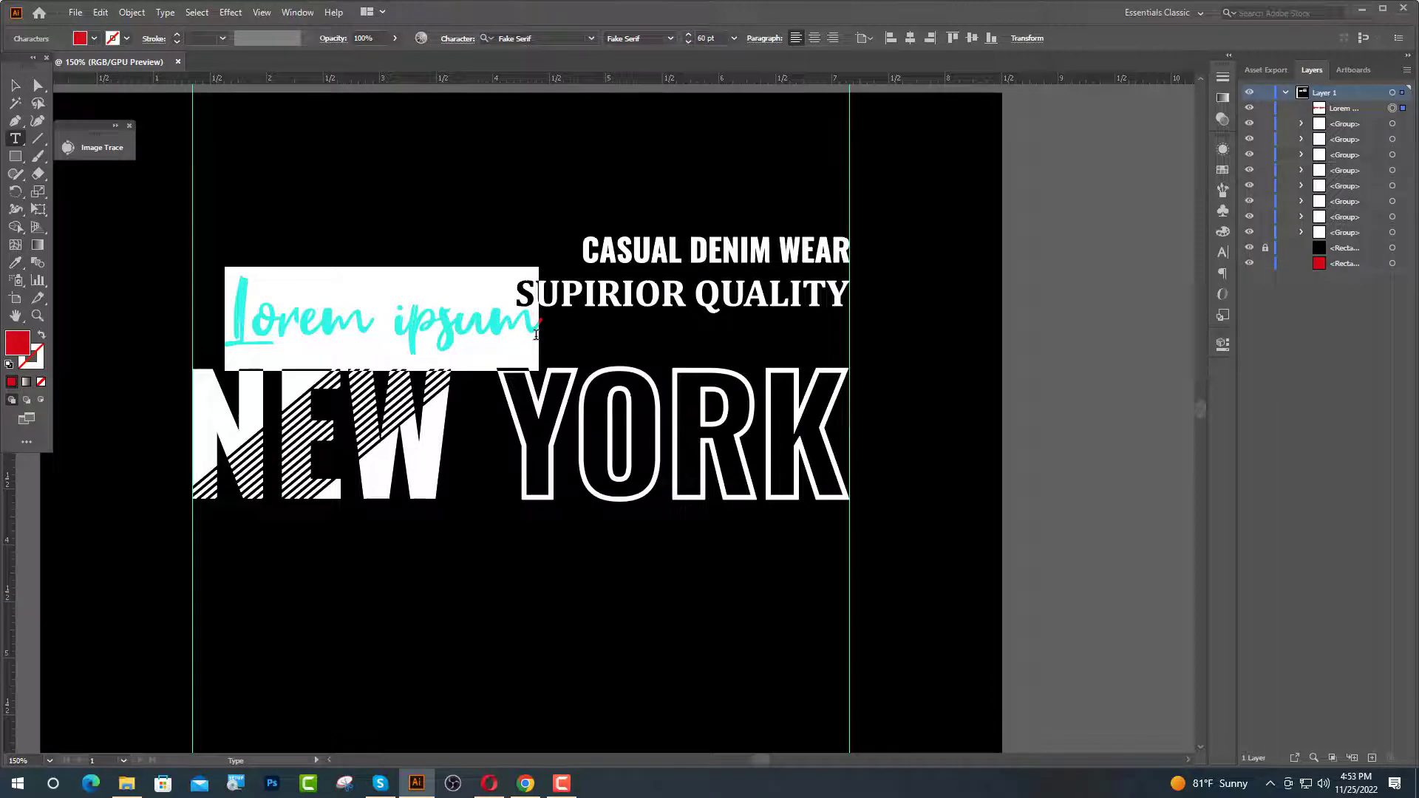
pyautogui.write('uni')
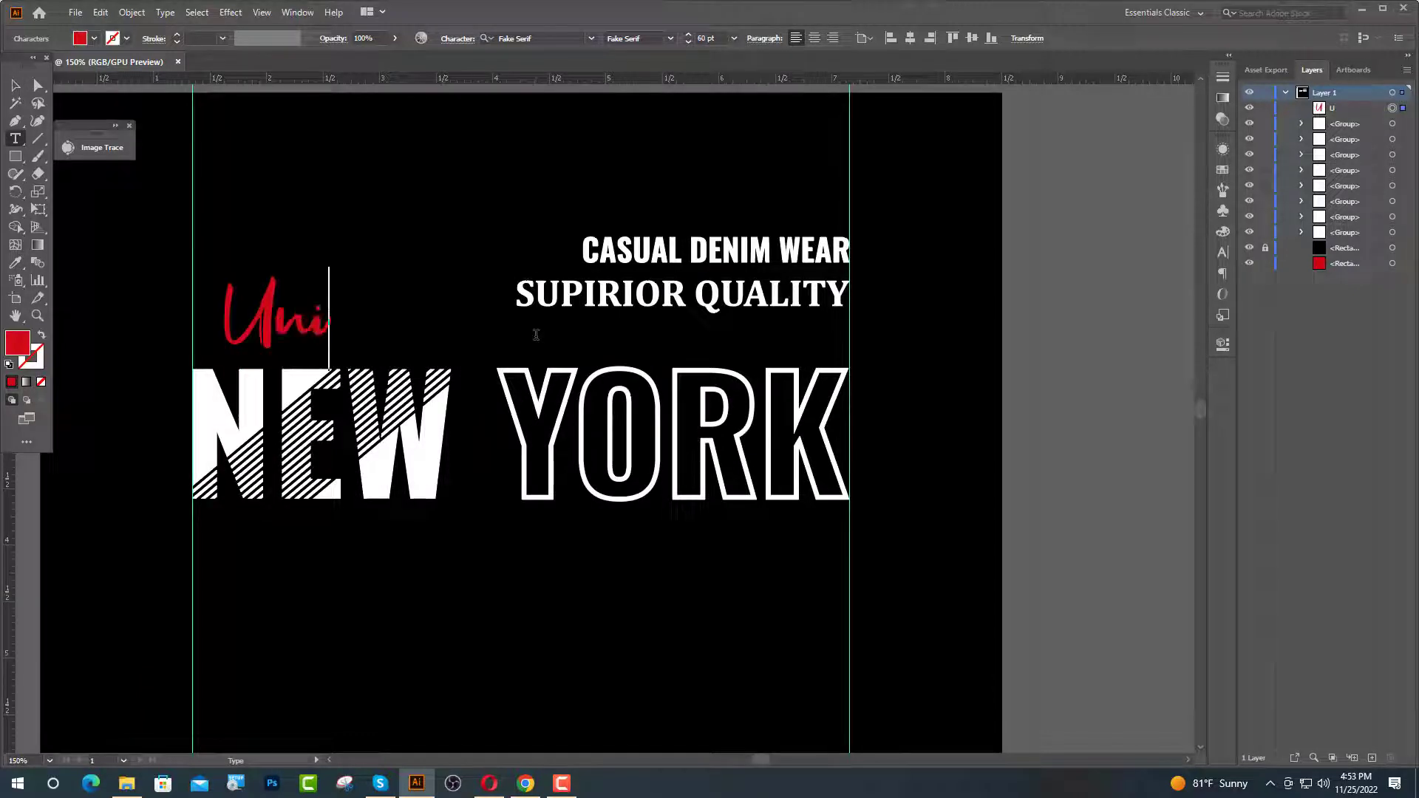
pyautogui.write('ted S')
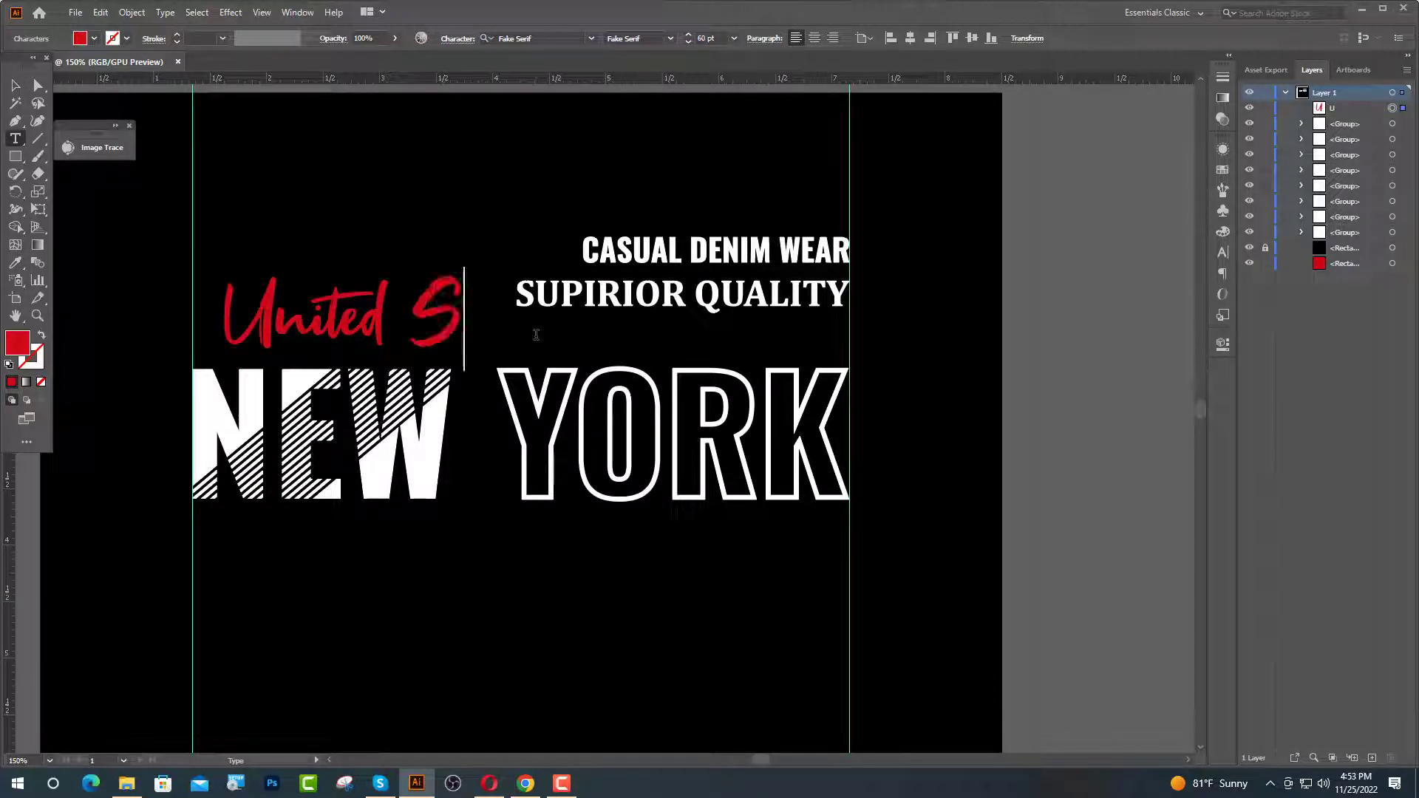
pyautogui.write('tates')
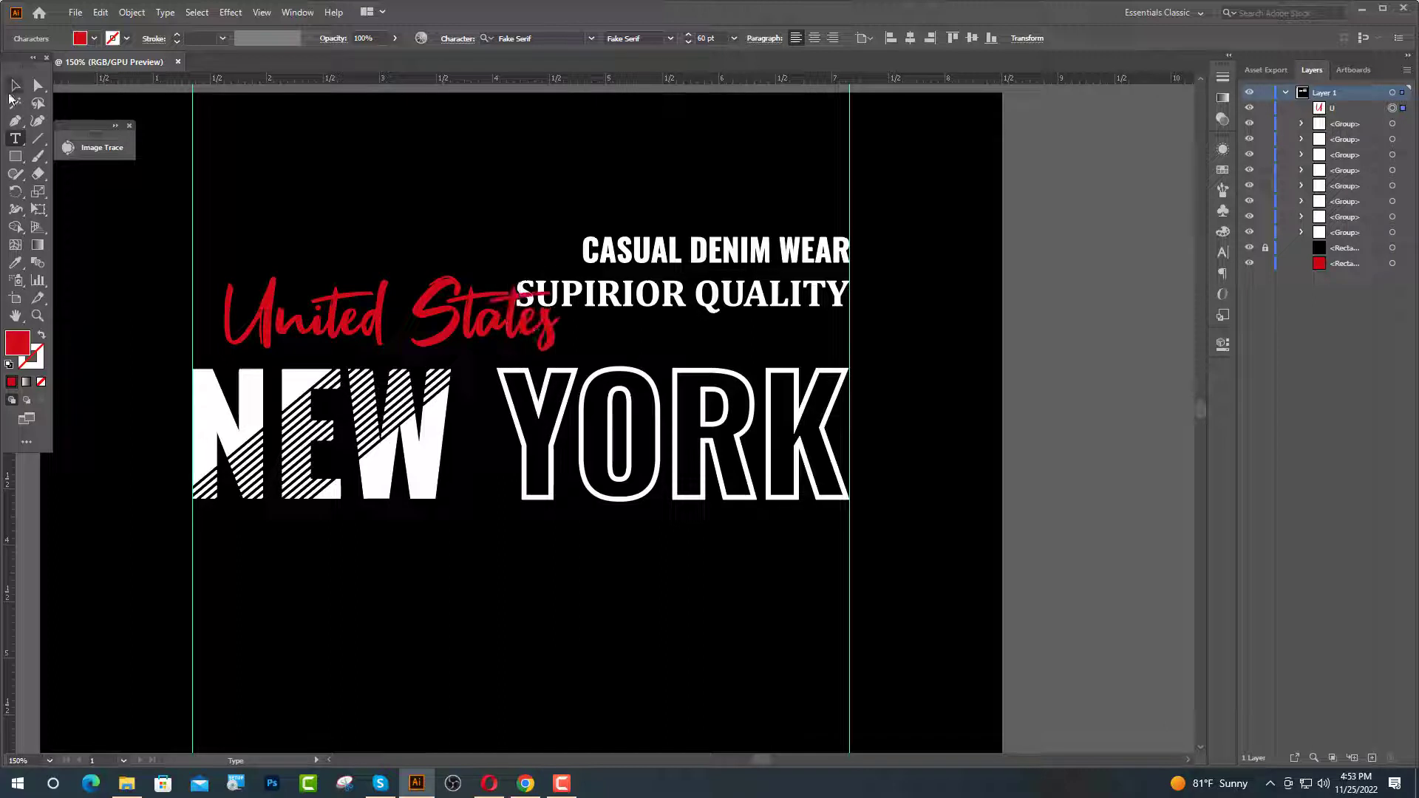
pyautogui.press('Escape')
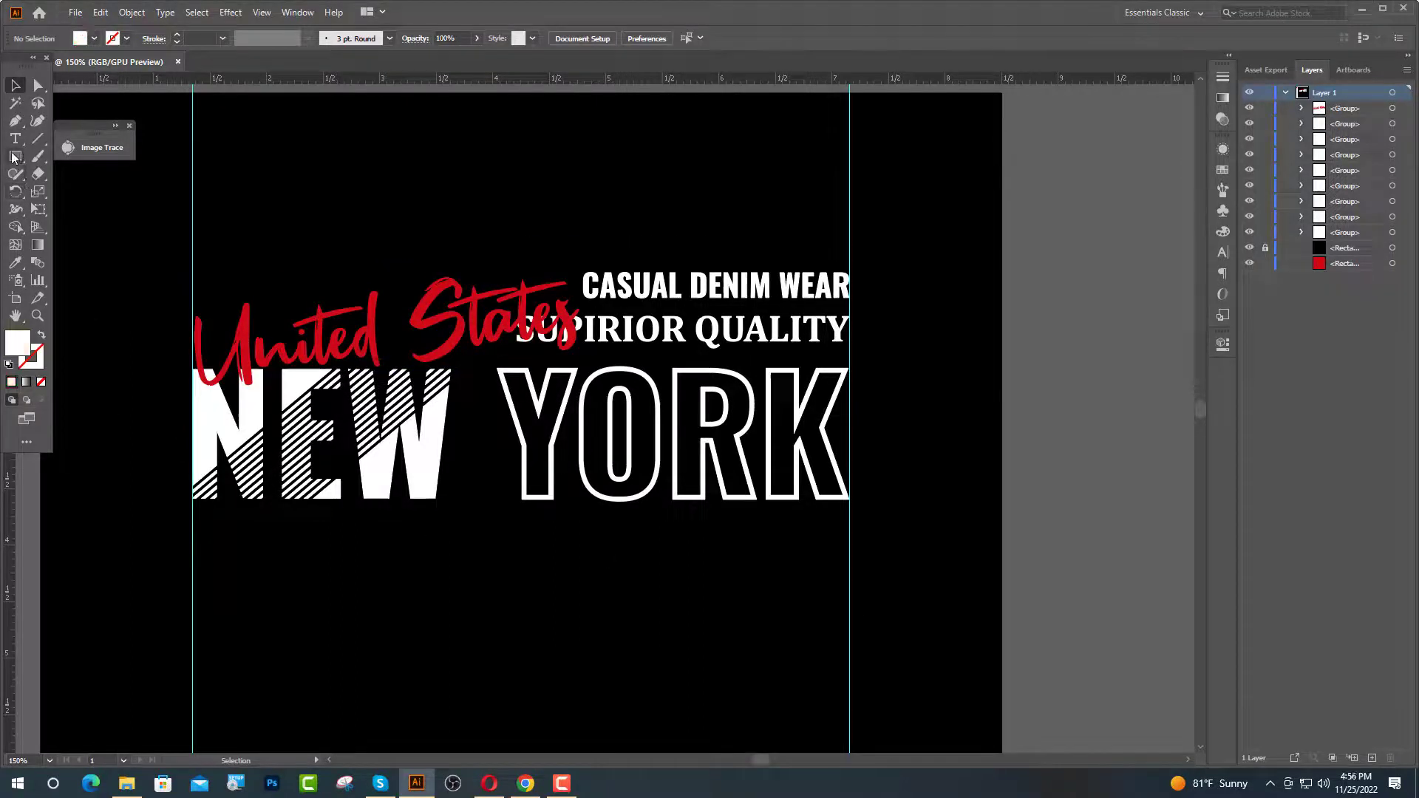
# Step: Add the text AN AUTHENTIC BRAND TROUGH REASEARCH below NEW in Cambria Bold, 10 pt, with the white fill sampled from NEW
pyautogui.click(15, 138)
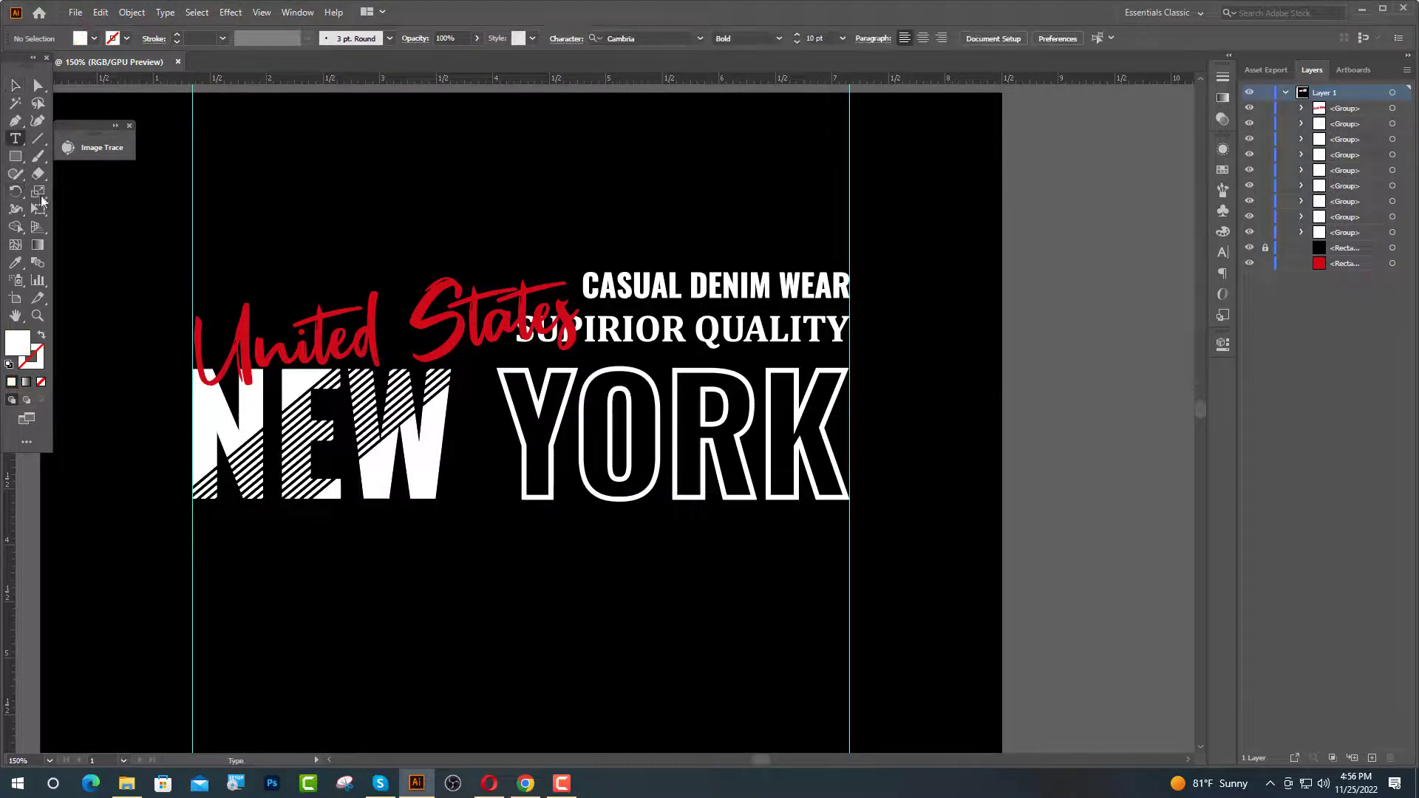
pyautogui.click(231, 548)
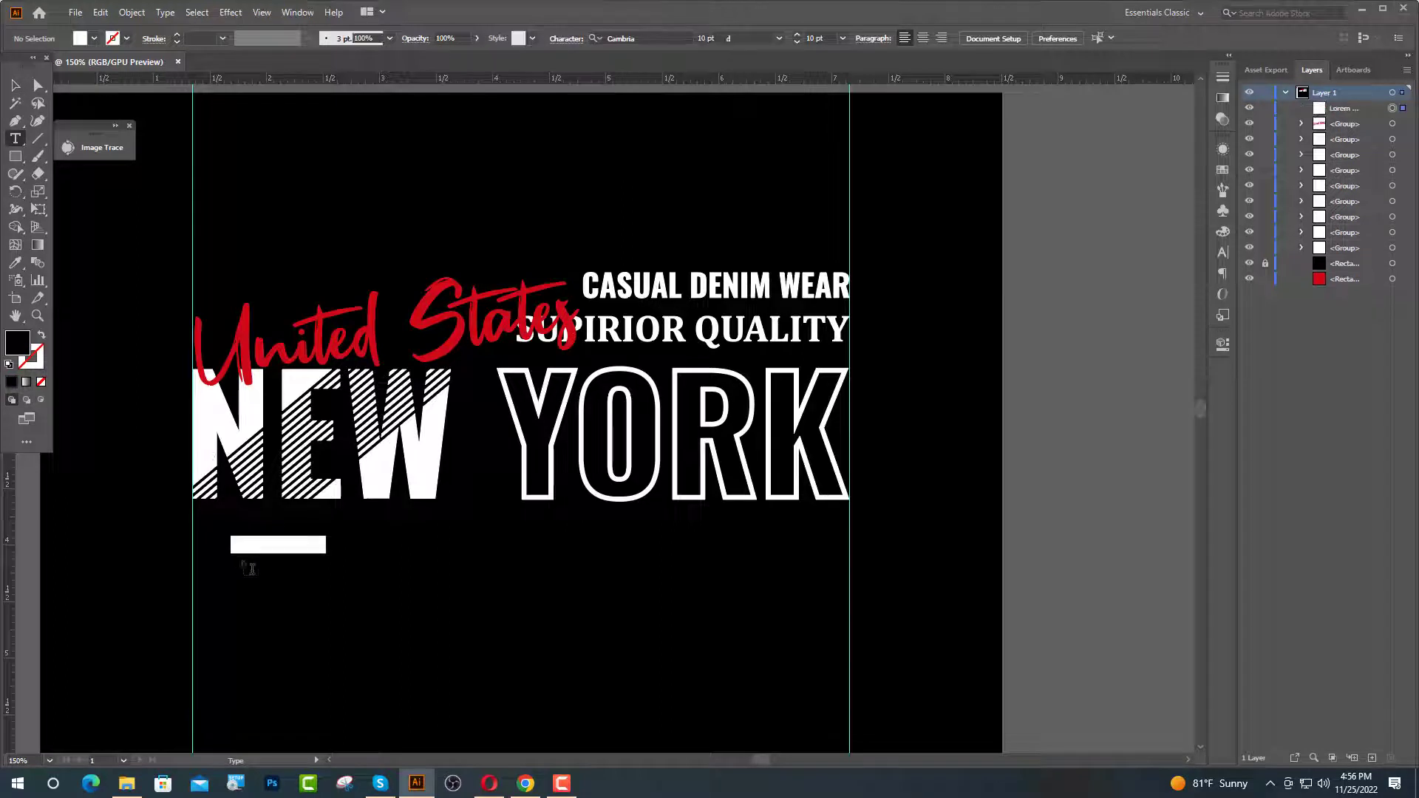
pyautogui.click(14, 263)
pyautogui.click(216, 415)
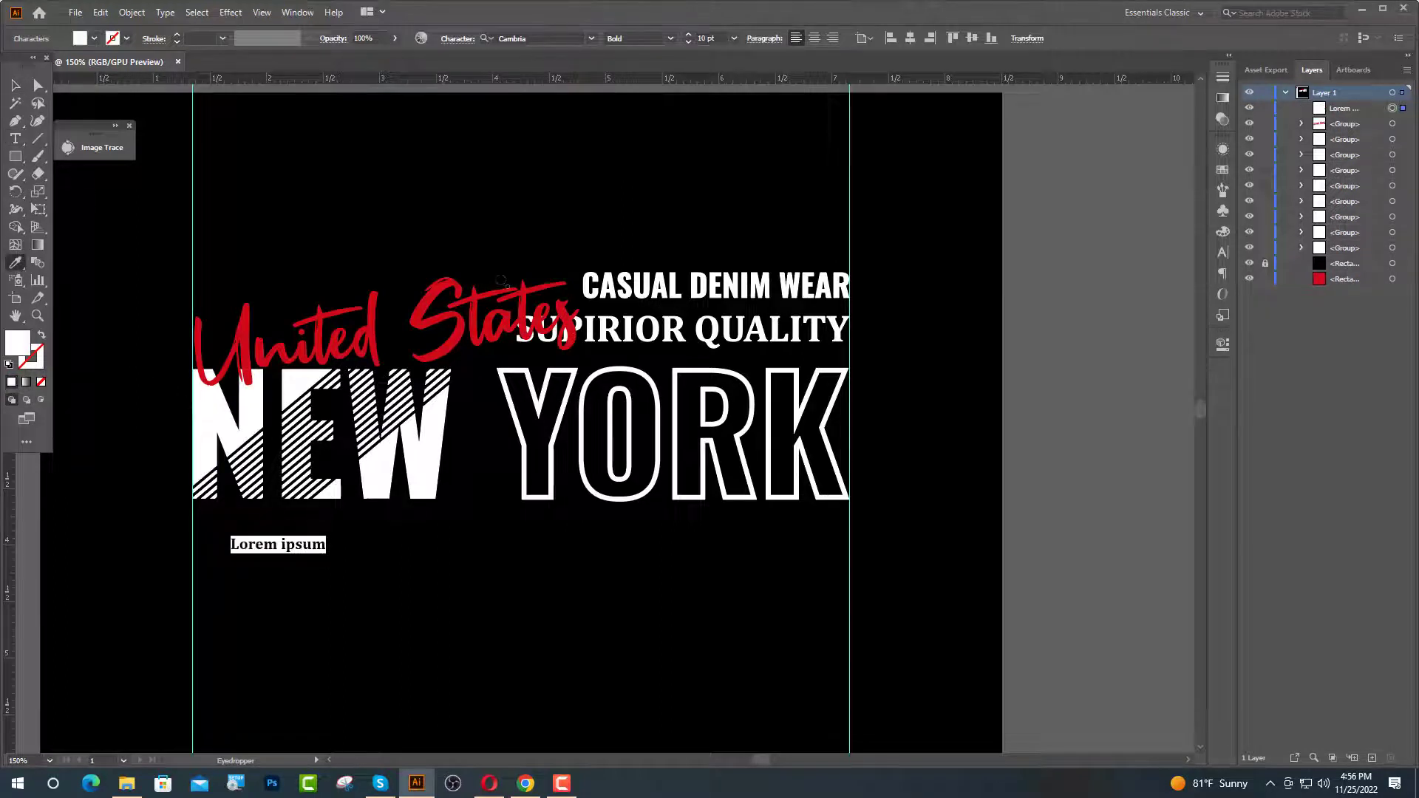
pyautogui.write('AN')
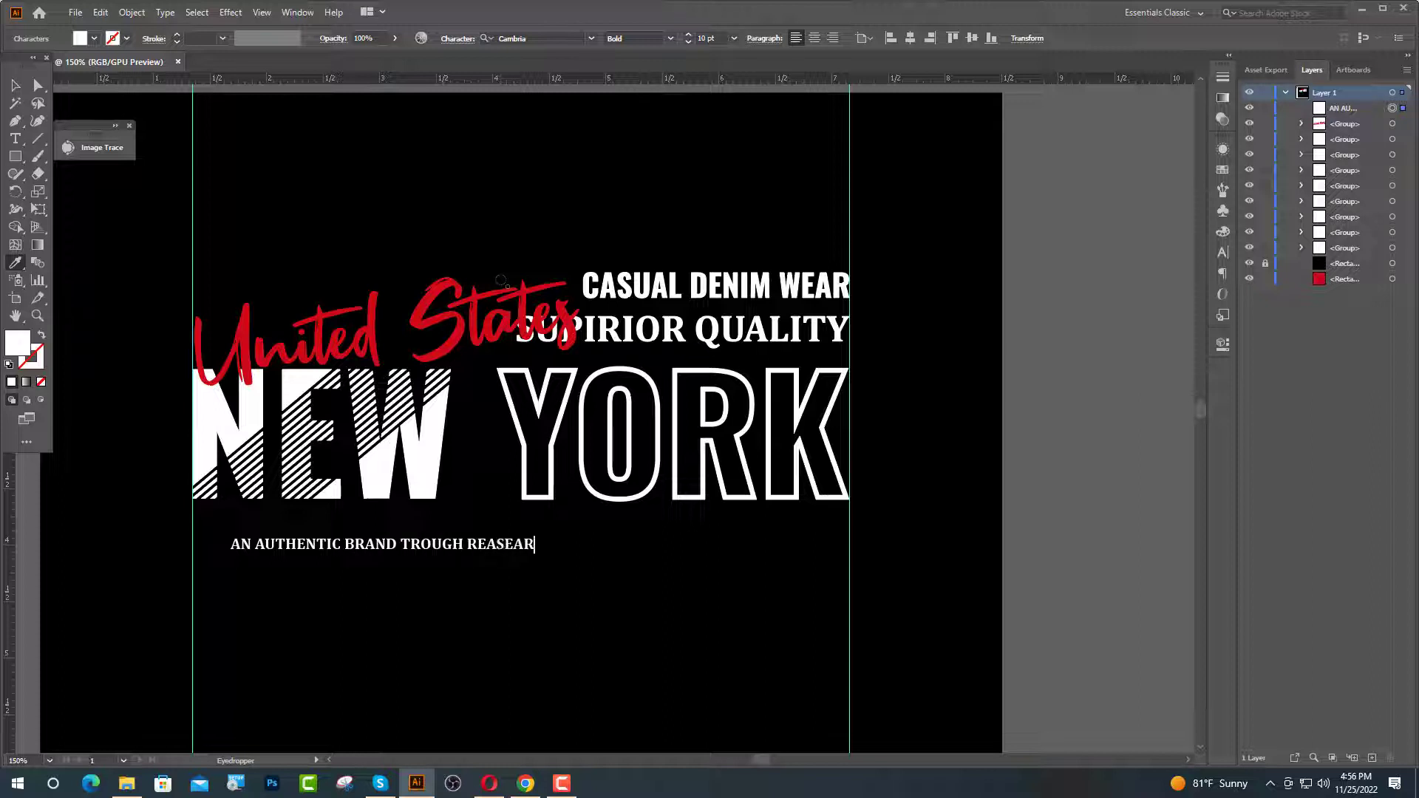
pyautogui.write('CH')
pyautogui.press('Escape')
# Step: Convert the AN AUTHENTIC BRAND tagline to outlines and align its left edge with NEW
pyautogui.rightClick(275, 542)
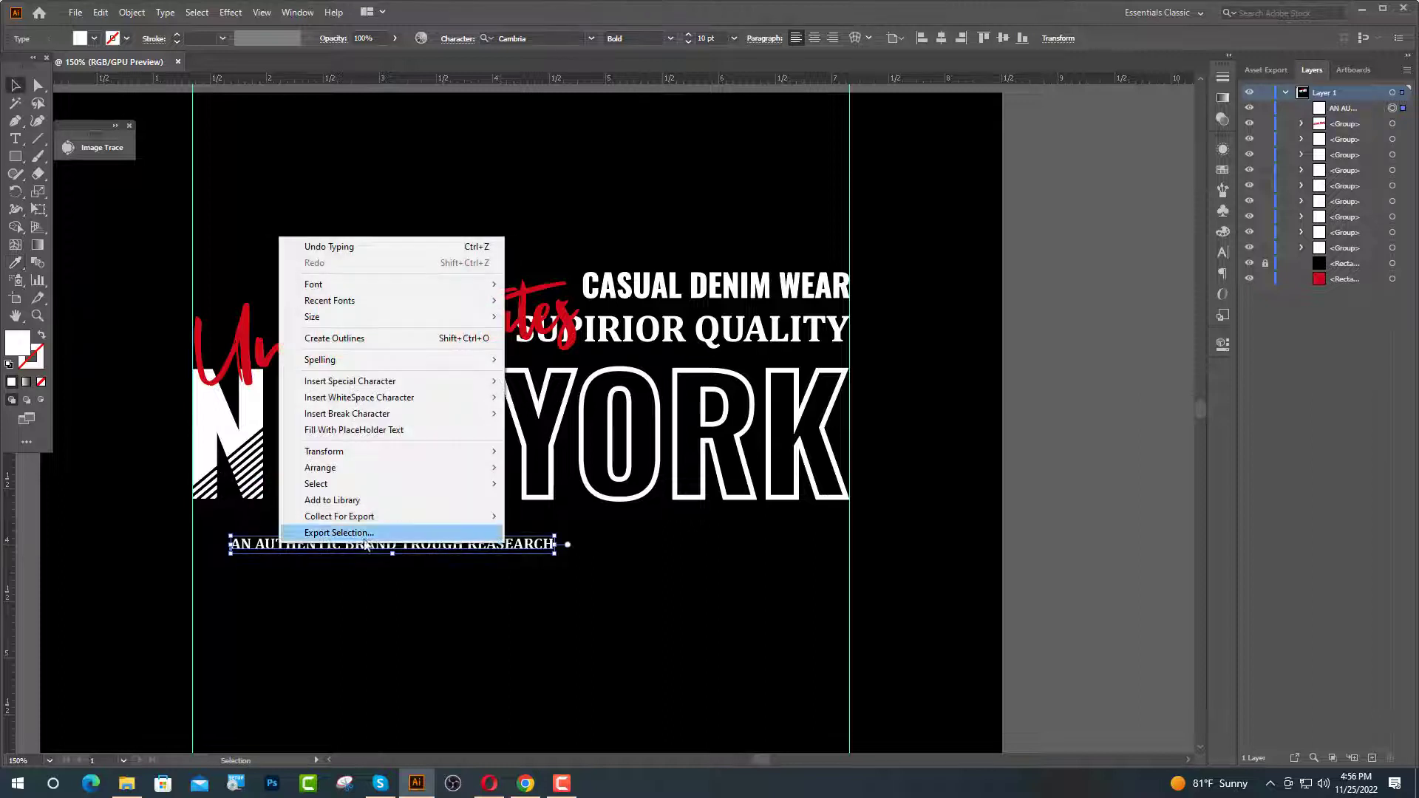
pyautogui.click(345, 338)
pyautogui.keyDown('shift'); pyautogui.click(233, 437); pyautogui.keyUp('shift')
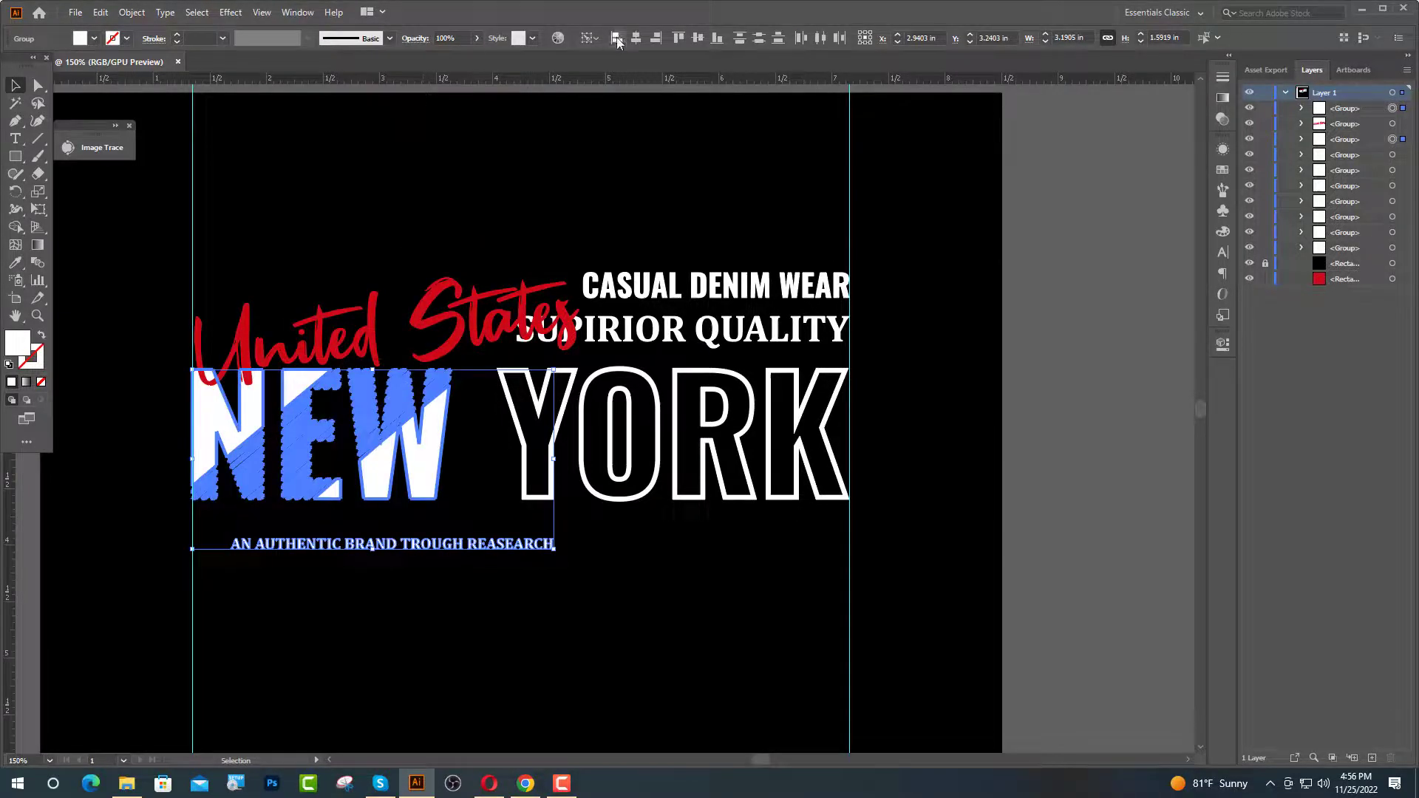
pyautogui.click(545, 572)
# Step: Move the tagline slightly closer to NEW and enlarge it so that it reaches below the Y of YORK
pyautogui.hotkey('ctrl', '=')
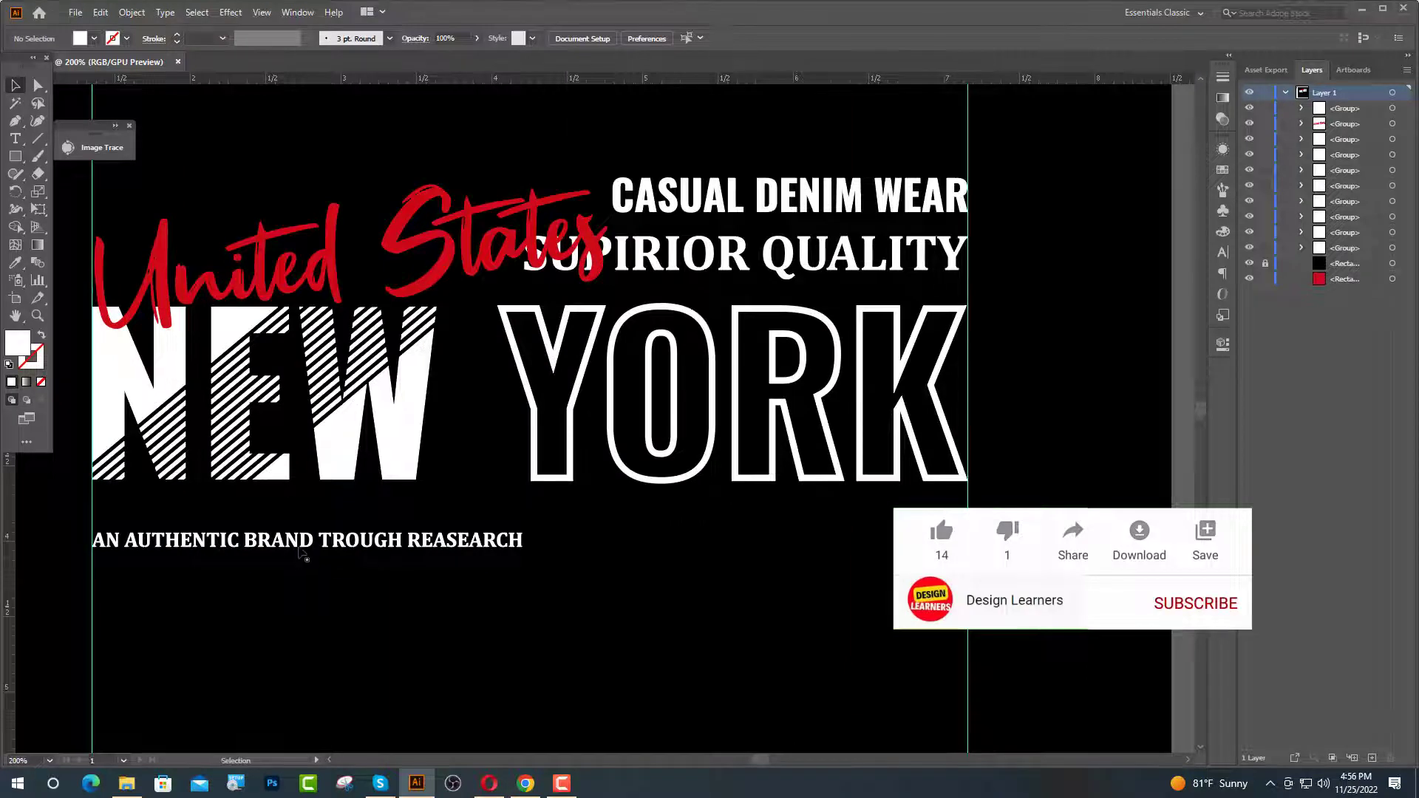
pyautogui.moveTo(300, 548); pyautogui.dragTo(303, 534)
pyautogui.moveTo(523, 531); pyautogui.dragTo(571, 533)
pyautogui.click(592, 561)
# Step: Draw a small upright white rectangle about 0.05 in wide and 0.11 in high just after the tagline
pyautogui.click(15, 156)
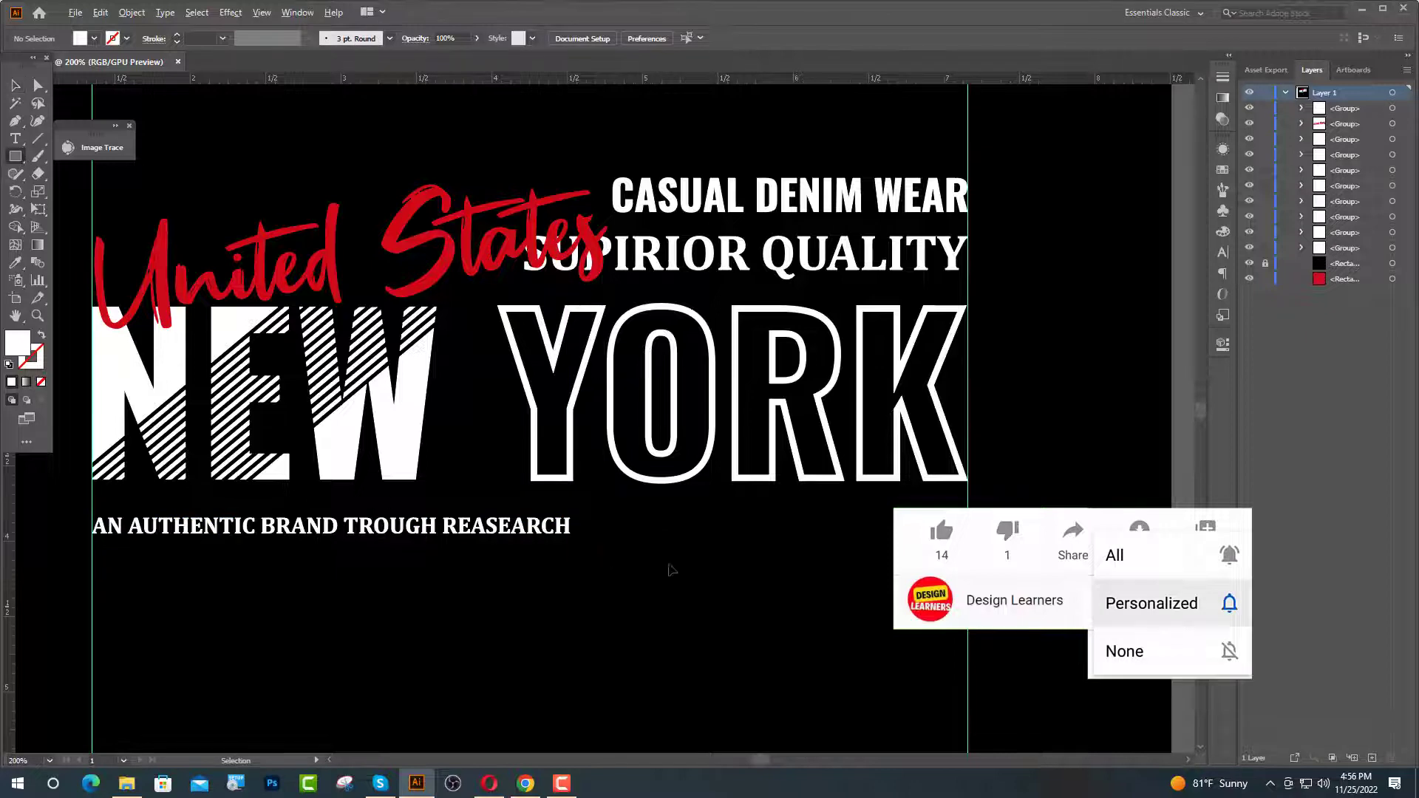
pyautogui.scroll(2, 650, 556)
pyautogui.moveTo(521, 515); pyautogui.dragTo(522, 515)
pyautogui.hotkey('ctrl', '=')
pyautogui.hotkey('ctrl', '=')
pyautogui.hotkey('ctrl', '=')
pyautogui.hotkey('ctrl', '=')
pyautogui.hotkey('ctrl', '=')
pyautogui.moveTo(648, 452); pyautogui.dragTo(933, 471)
pyautogui.click(686, 456)
pyautogui.hotkey('ctrl', '-')
pyautogui.hotkey('ctrl', '-')
pyautogui.hotkey('ctrl', '-')
pyautogui.hotkey('ctrl', '-')
pyautogui.hotkey('ctrl', '-')
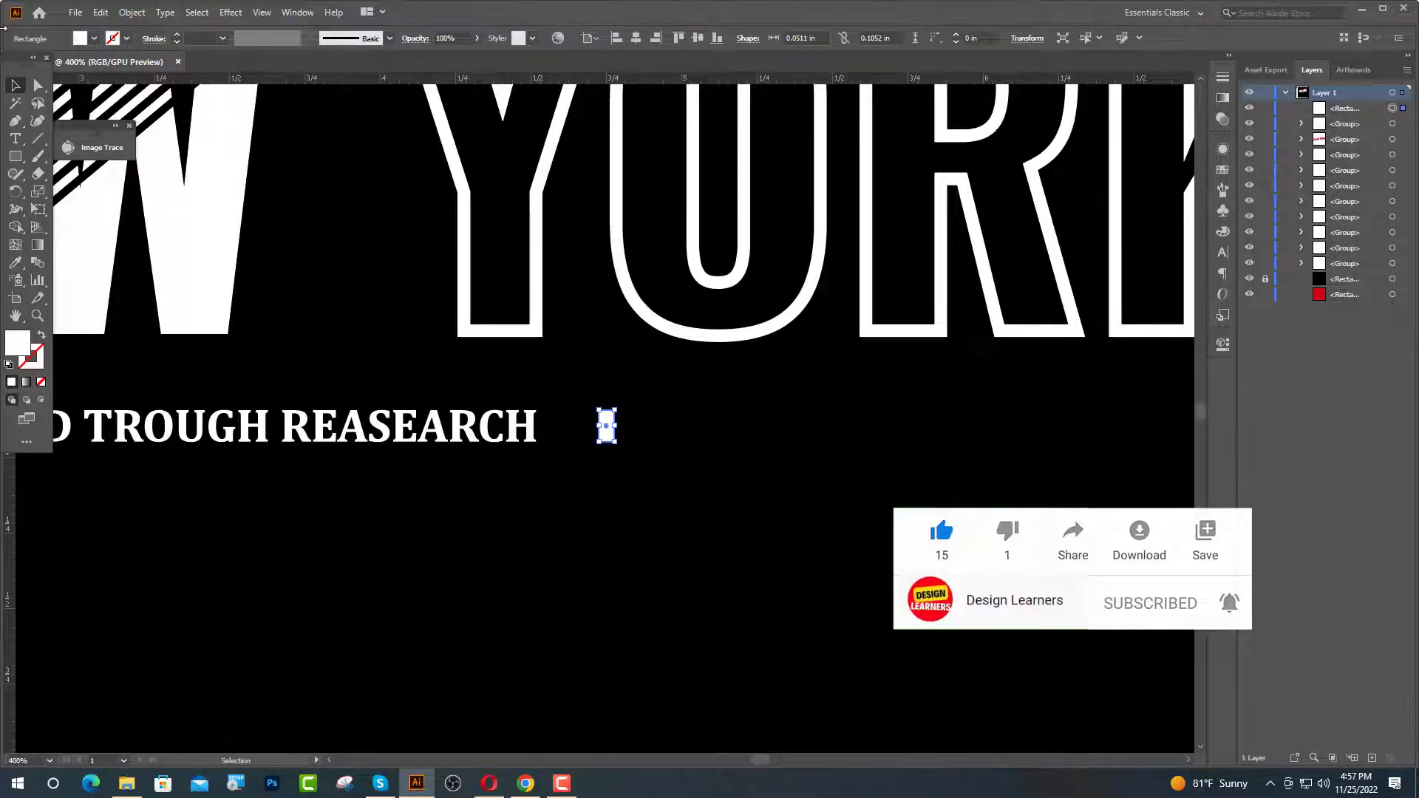
# Step: Slant the small rectangle by nudging its two upper anchor points to the right
pyautogui.click(38, 85)
pyautogui.click(584, 409)
pyautogui.moveTo(618, 423); pyautogui.dragTo(626, 422)
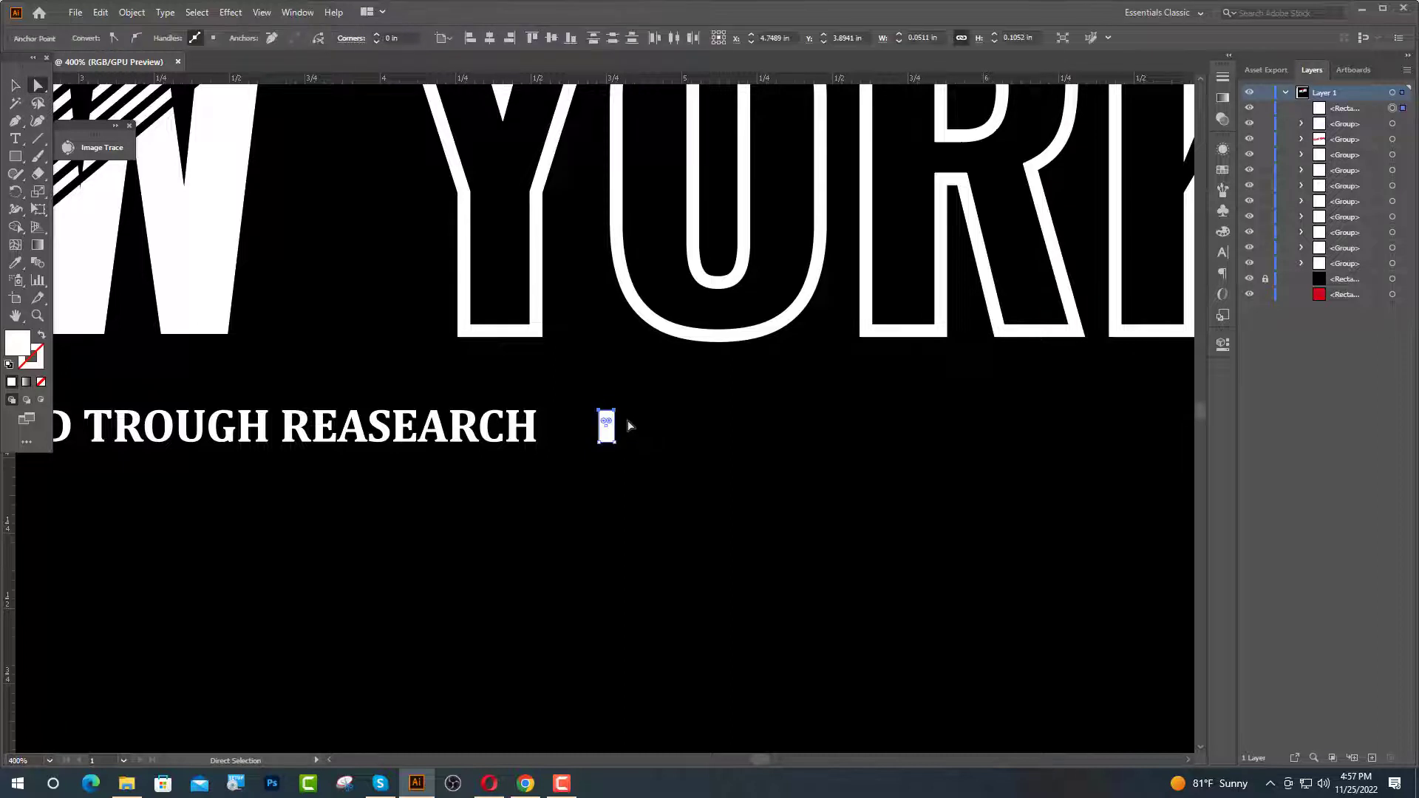
pyautogui.press('Right')
pyautogui.press('Right')
pyautogui.press('Right')
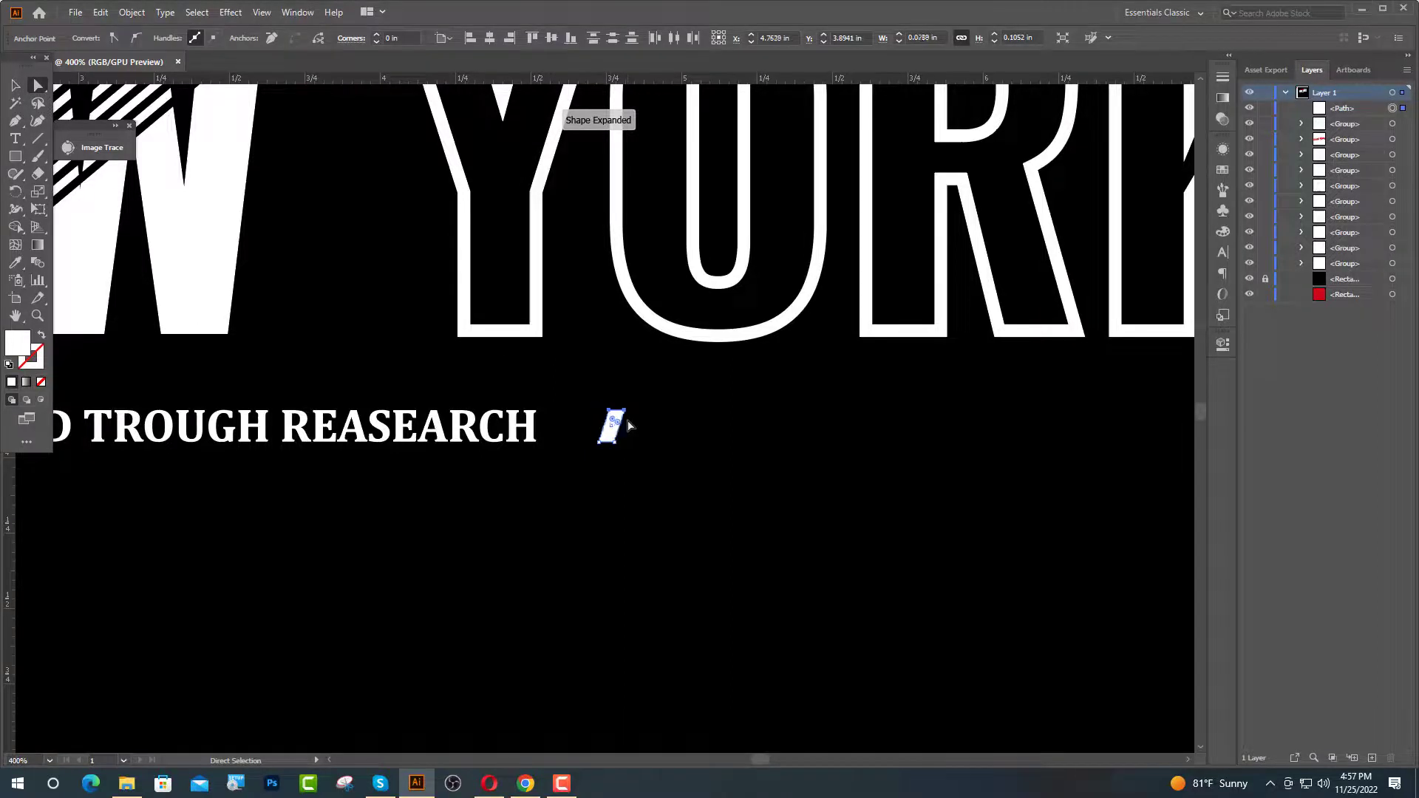
# Step: Copy the slanted bar a short distance to the right and repeat the copy until the row reaches the right guide
pyautogui.click(15, 85)
pyautogui.moveTo(615, 435); pyautogui.dragTo(643, 433)
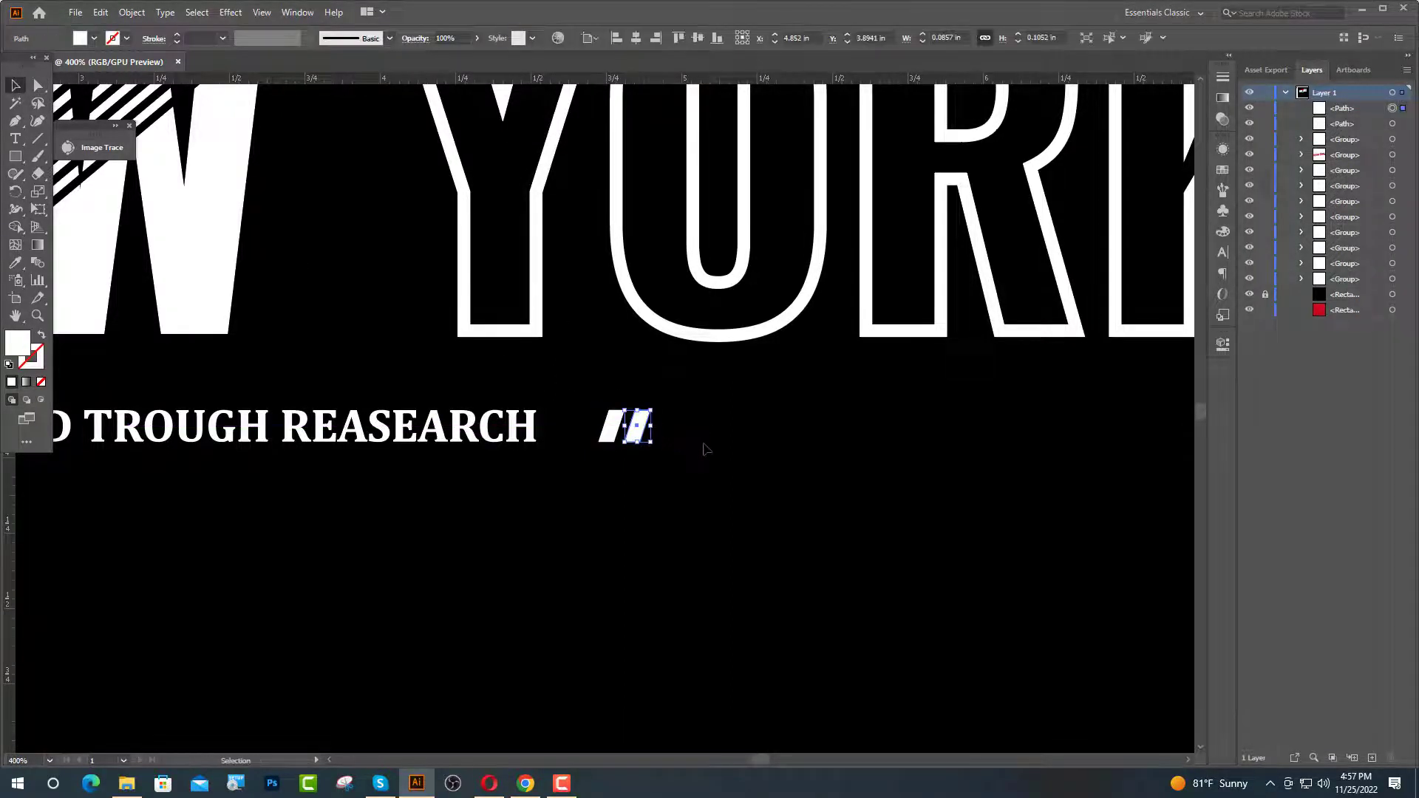
pyautogui.press('a')
pyautogui.hotkey('ctrl', 'd')
pyautogui.hotkey('ctrl', 'd')
pyautogui.hotkey('ctrl', 'd')
pyautogui.hotkey('ctrl', 'd')
pyautogui.hotkey('ctrl', 'd')
pyautogui.hotkey('ctrl', 'd')
pyautogui.hotkey('ctrl', 'd')
pyautogui.hotkey('ctrl', 'd')
pyautogui.hotkey('ctrl', 'd')
pyautogui.hotkey('ctrl', 'd')
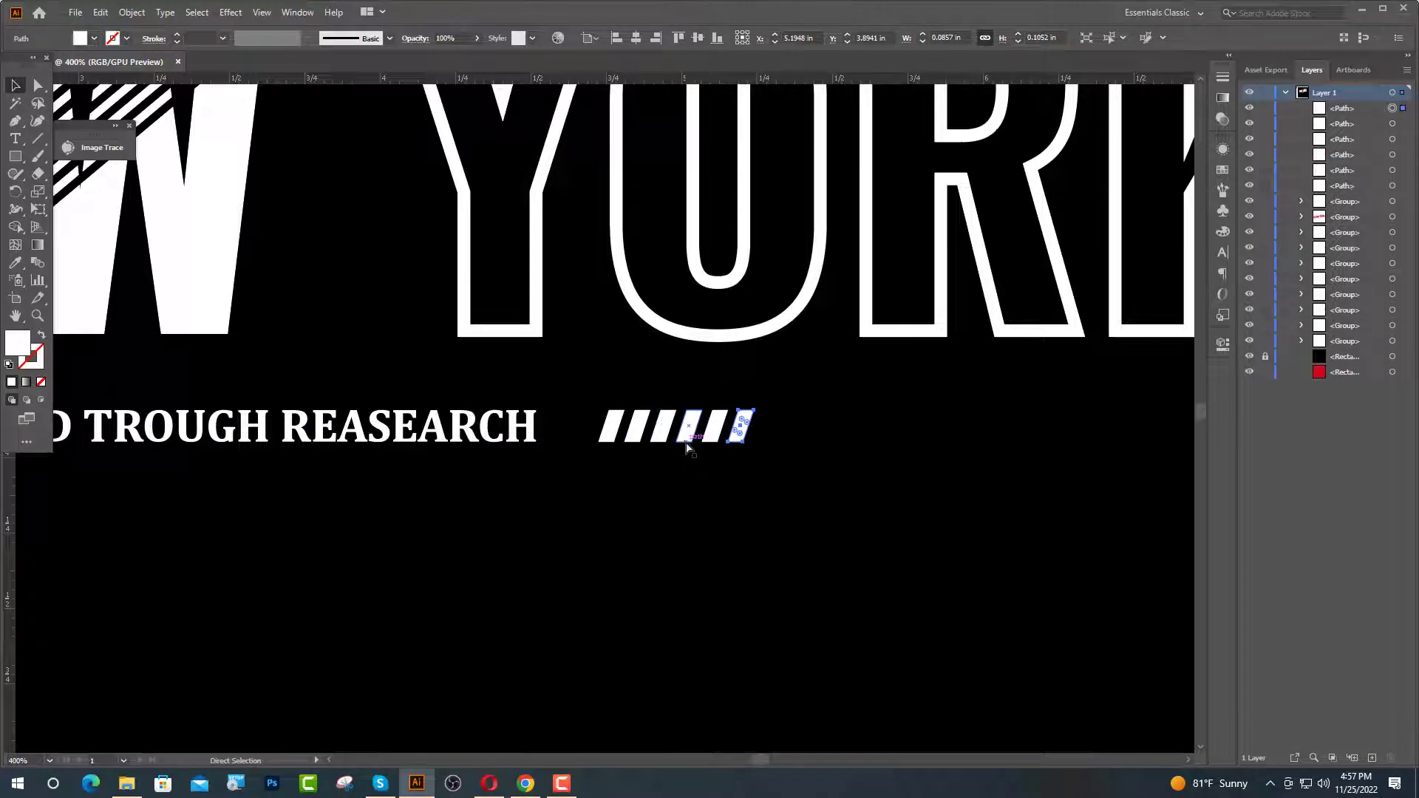
pyautogui.scroll(-2, 408, 470)
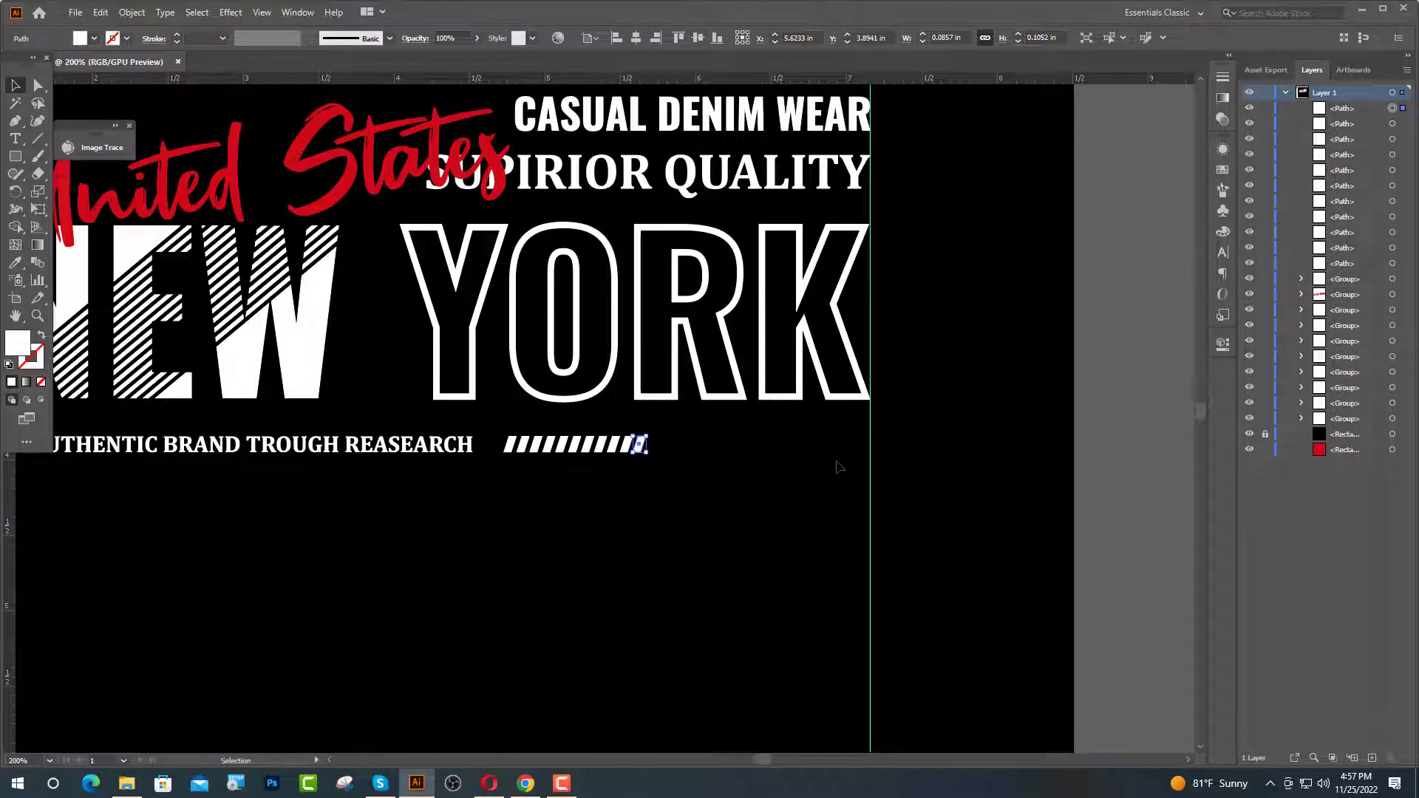
pyautogui.hotkey('ctrl', 'd')
pyautogui.hotkey('ctrl', 'd')
pyautogui.hotkey('ctrl', 'd')
pyautogui.hotkey('ctrl', 'd')
pyautogui.hotkey('ctrl', 'd')
pyautogui.hotkey('ctrl', 'd')
pyautogui.hotkey('ctrl', 'd')
pyautogui.hotkey('ctrl', 'd')
pyautogui.hotkey('ctrl', 'd')
pyautogui.hotkey('ctrl', 'd')
pyautogui.hotkey('ctrl', 'd')
pyautogui.hotkey('ctrl', 'd')
pyautogui.hotkey('ctrl', 'd')
pyautogui.hotkey('ctrl', 'd')
pyautogui.hotkey('ctrl', 'd')
pyautogui.hotkey('ctrl', 'd')
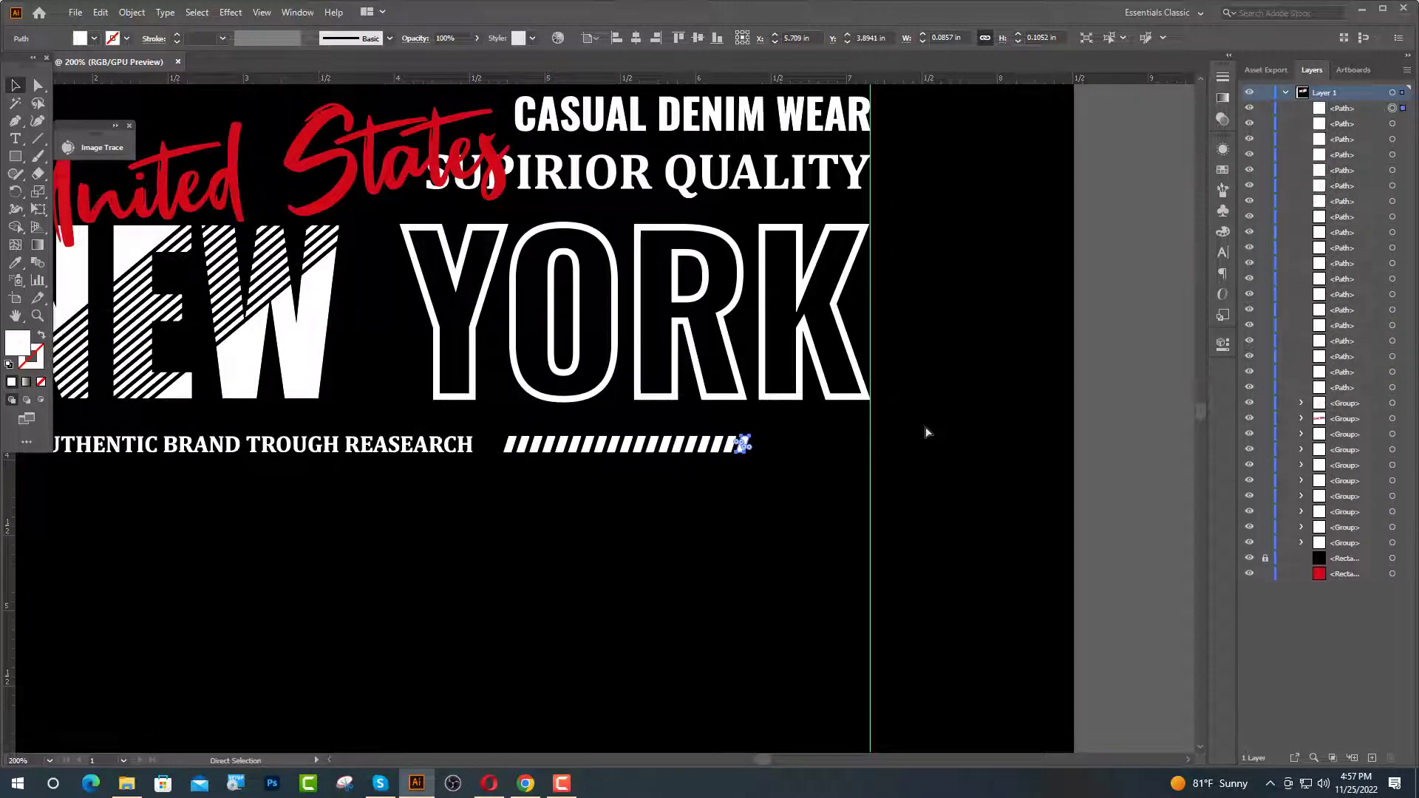
pyautogui.hotkey('ctrl', 'd')
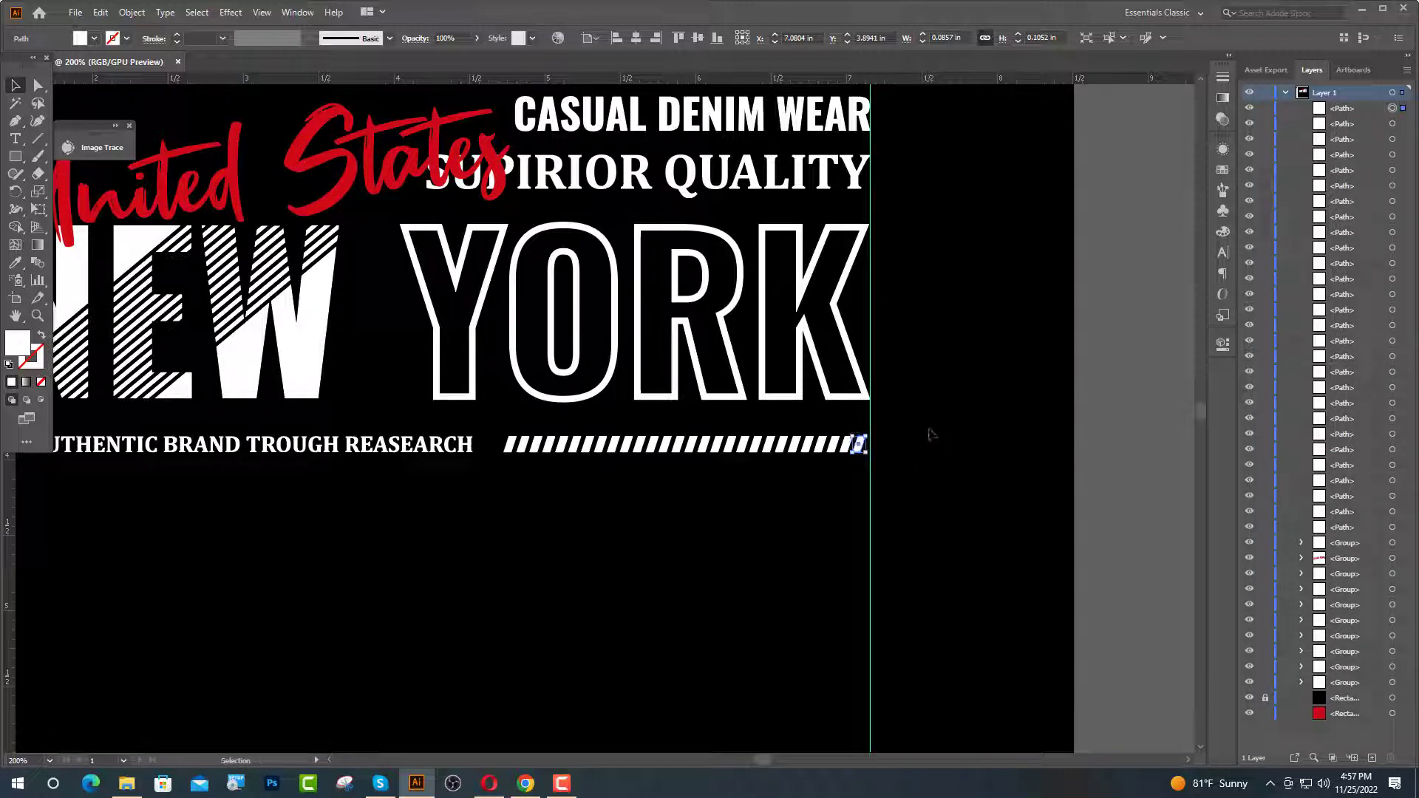
pyautogui.press('a')
pyautogui.hotkey('ctrl', 'd')
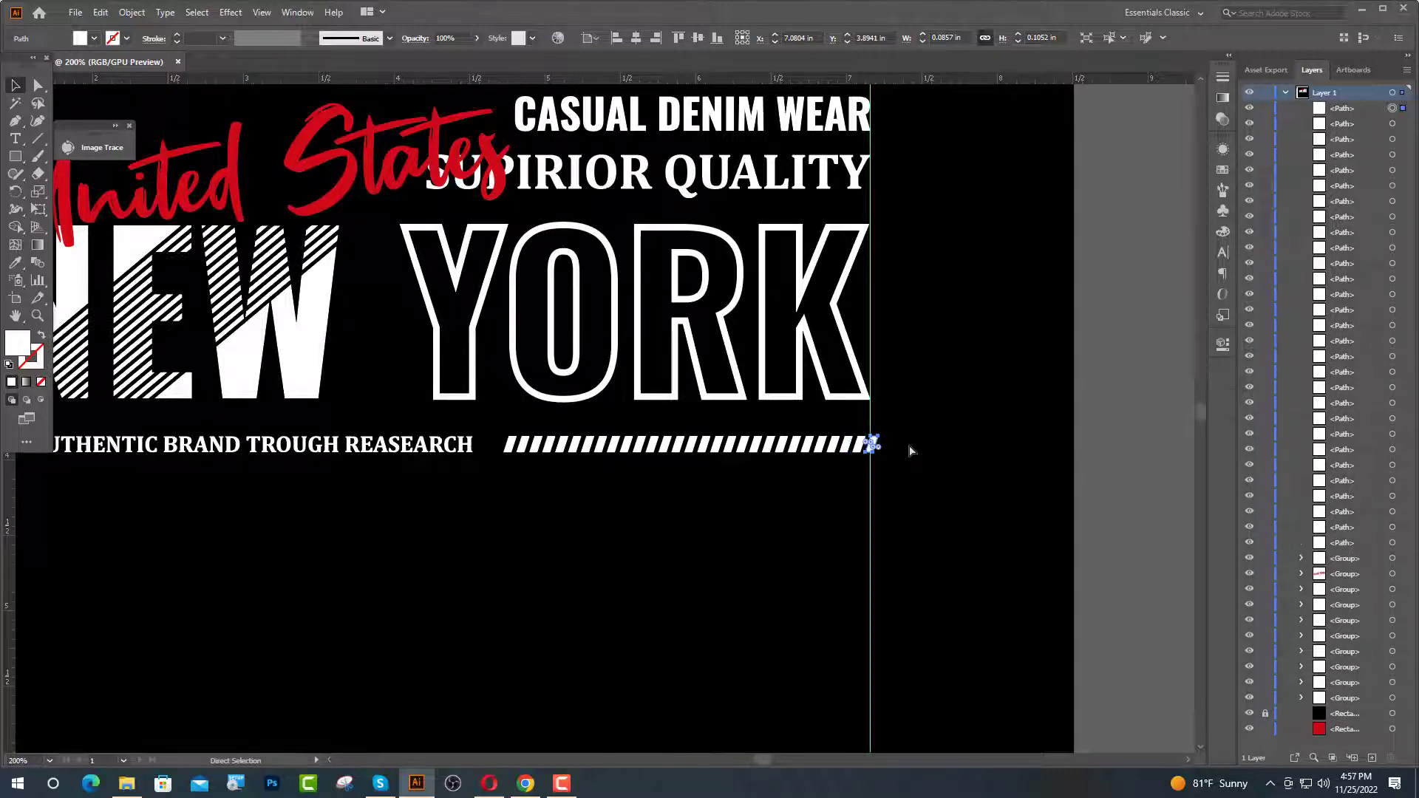
# Step: Select the whole row of slanted bars and move it so that its right end meets the guide
pyautogui.scroll(2, 917, 456)
pyautogui.moveTo(481, 463); pyautogui.dragTo(850, 454)
pyautogui.scroll(3, 830, 480)
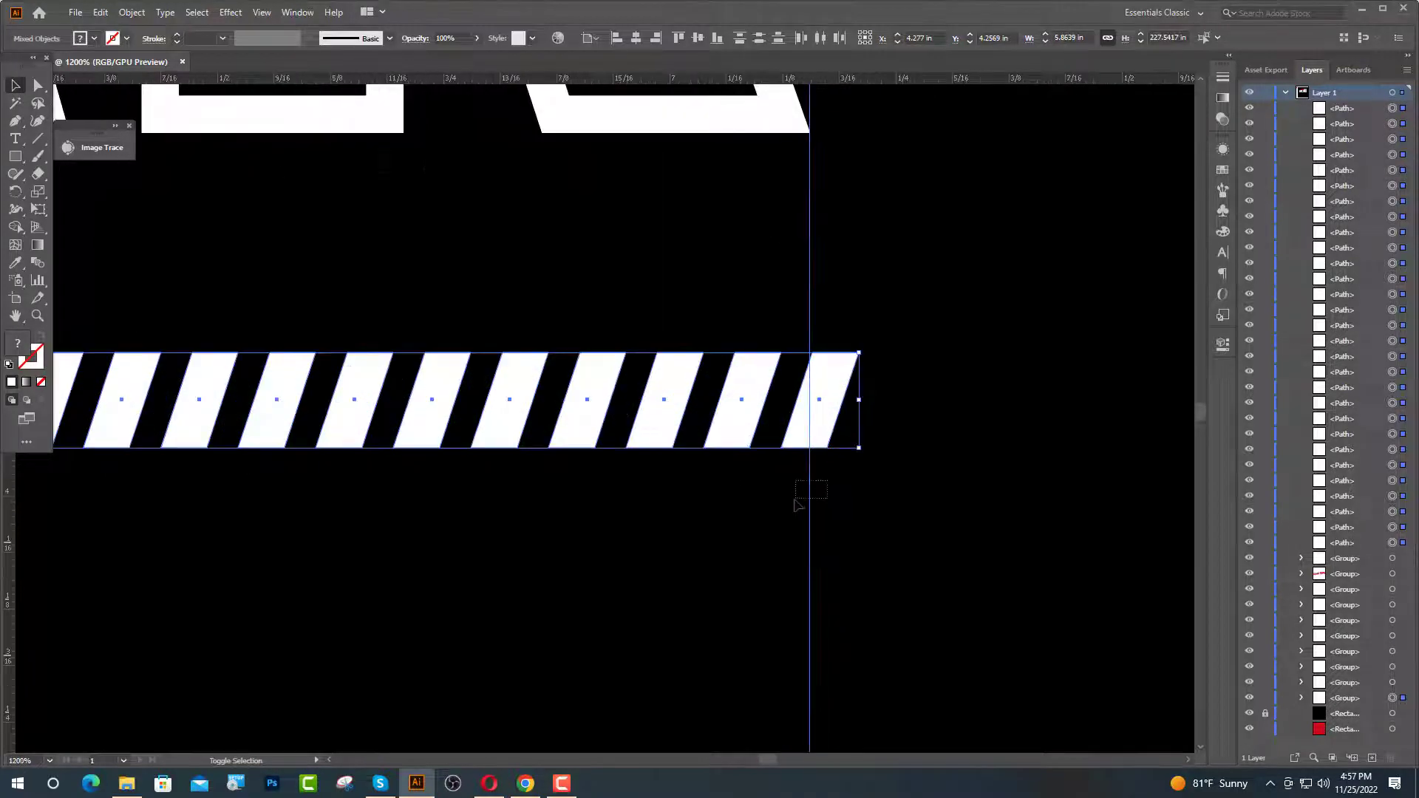
pyautogui.moveTo(798, 506); pyautogui.dragTo(778, 429)
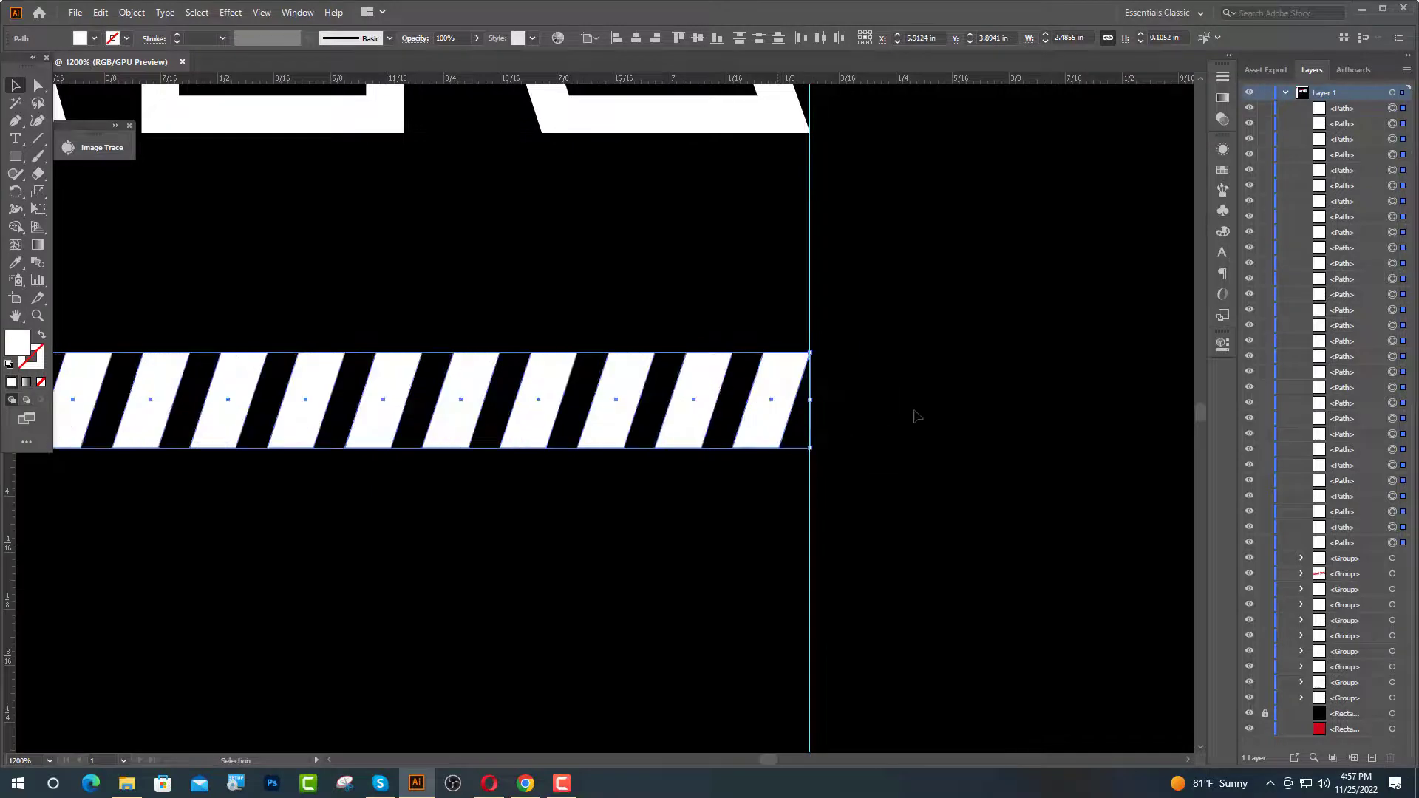
pyautogui.scroll(3, 818, 365)
pyautogui.scroll(-5, 883, 366)
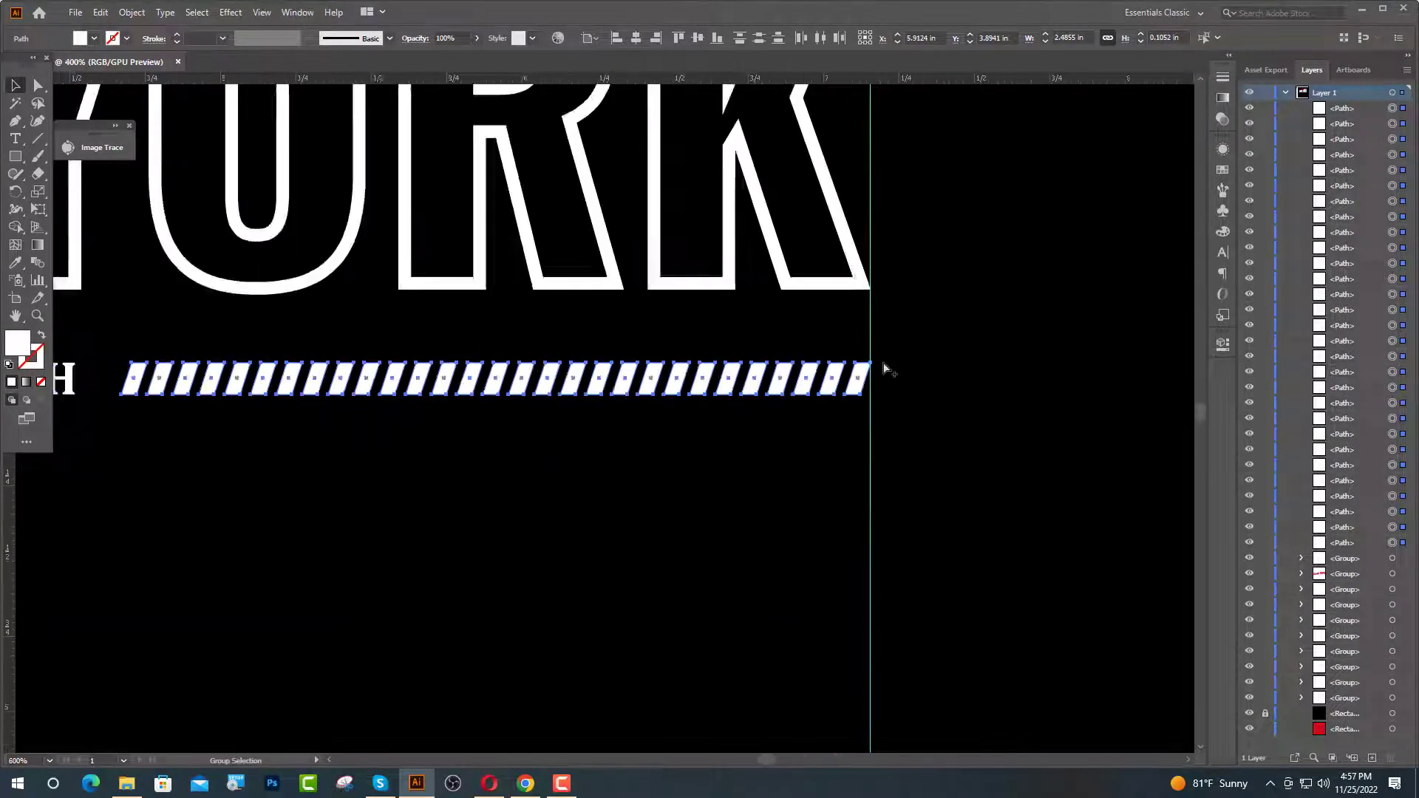
# Step: Group the tagline with the row of slanted bars and stretch the group slightly taller
pyautogui.scroll(-2, 883, 366)
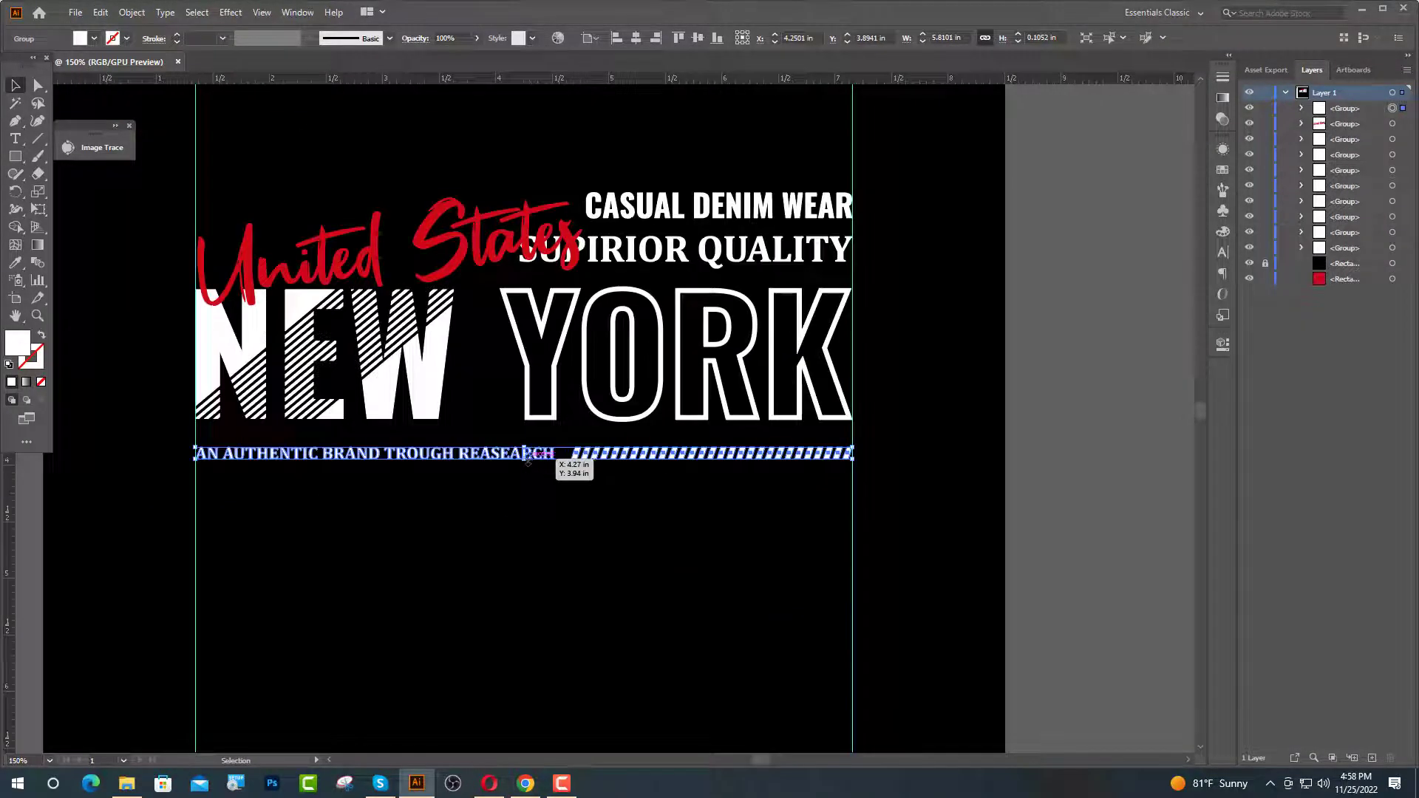
pyautogui.scroll(1, 523, 459)
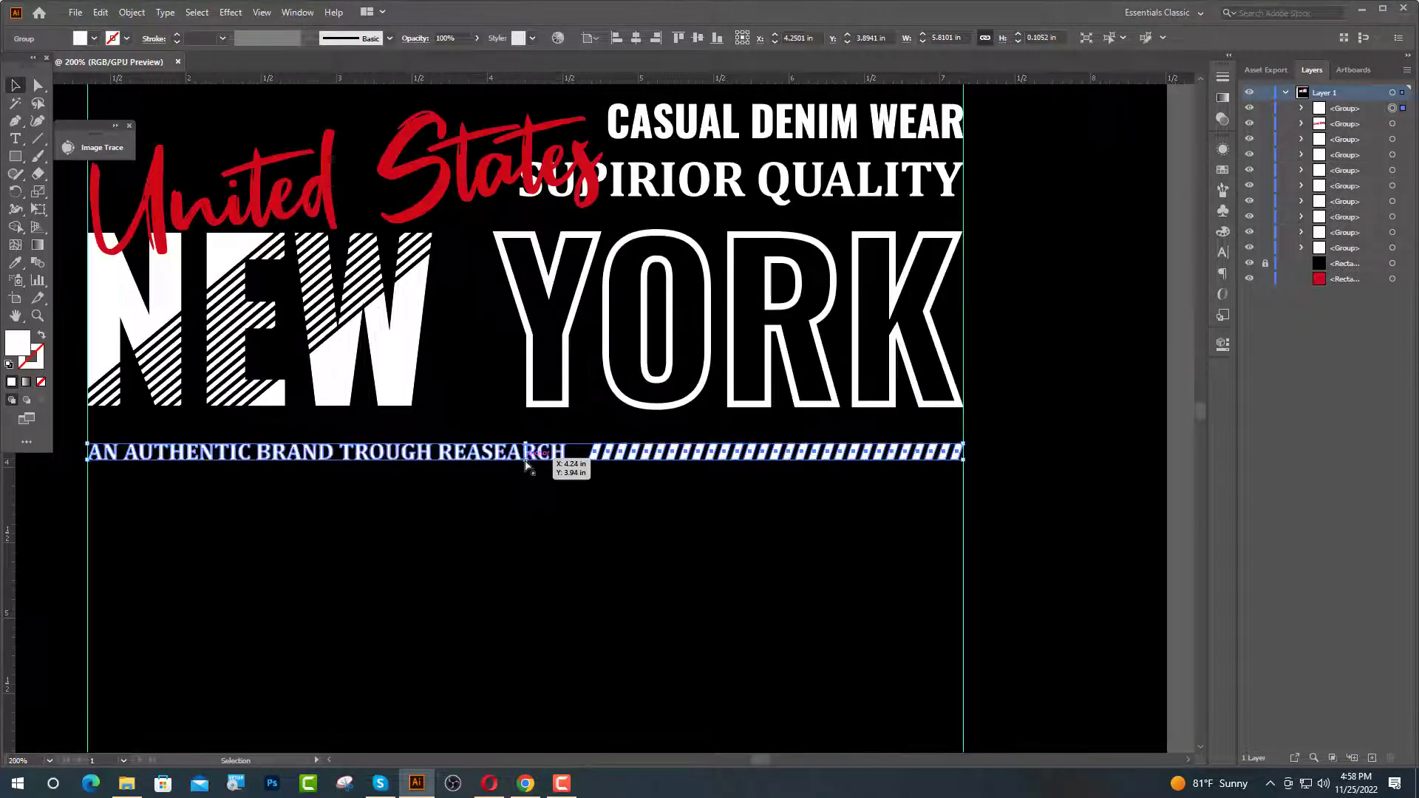
pyautogui.moveTo(527, 460); pyautogui.dragTo(527, 466)
pyautogui.click(564, 570)
# Step: Draw a white square about 0.24 in wide below the tagline and rotate it 45° into a diamond
pyautogui.press('m')
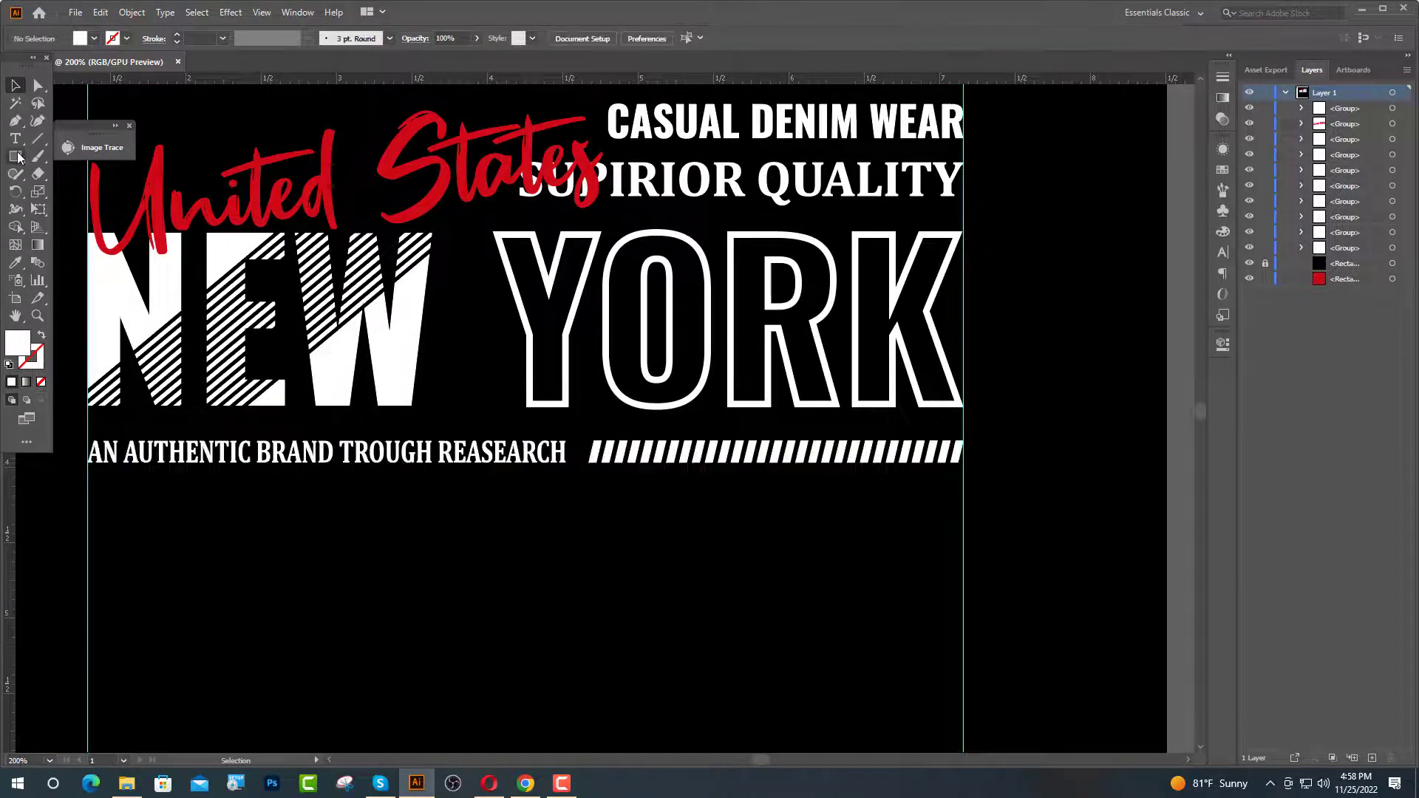
pyautogui.moveTo(163, 540); pyautogui.dragTo(202, 578)
pyautogui.press('v')
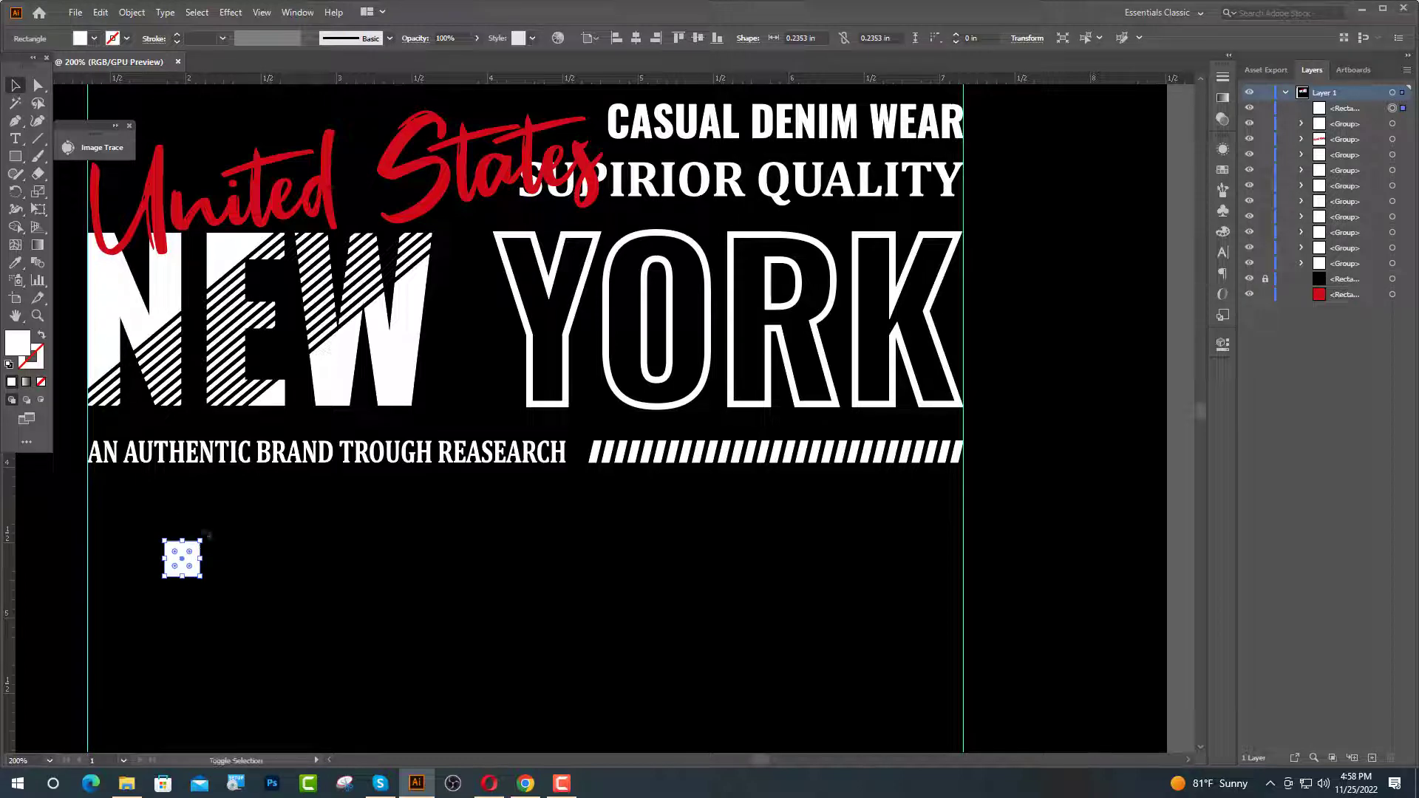
pyautogui.moveTo(207, 534)
pyautogui.mouseDown()
pyautogui.moveTo(241, 561)
pyautogui.moveTo(186, 526)
pyautogui.mouseUp()
# Step: Cut an overlapping copy out of the diamond with Minus Front and place the resulting chevron beside the left guide below the tagline
pyautogui.moveTo(189, 566); pyautogui.dragTo(166, 567)
pyautogui.keyDown('shift'); pyautogui.click(200, 567); pyautogui.keyUp('shift')
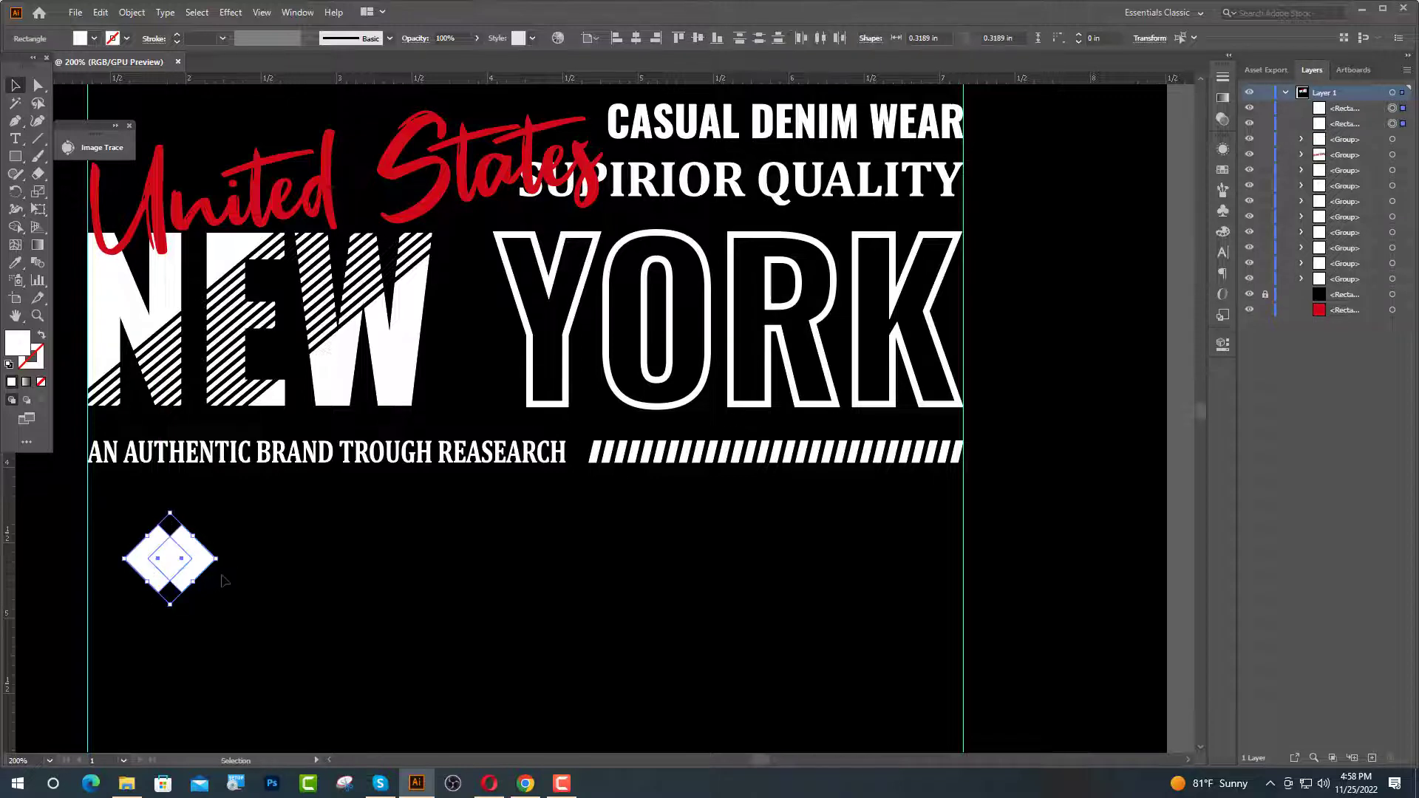
pyautogui.click(1223, 346)
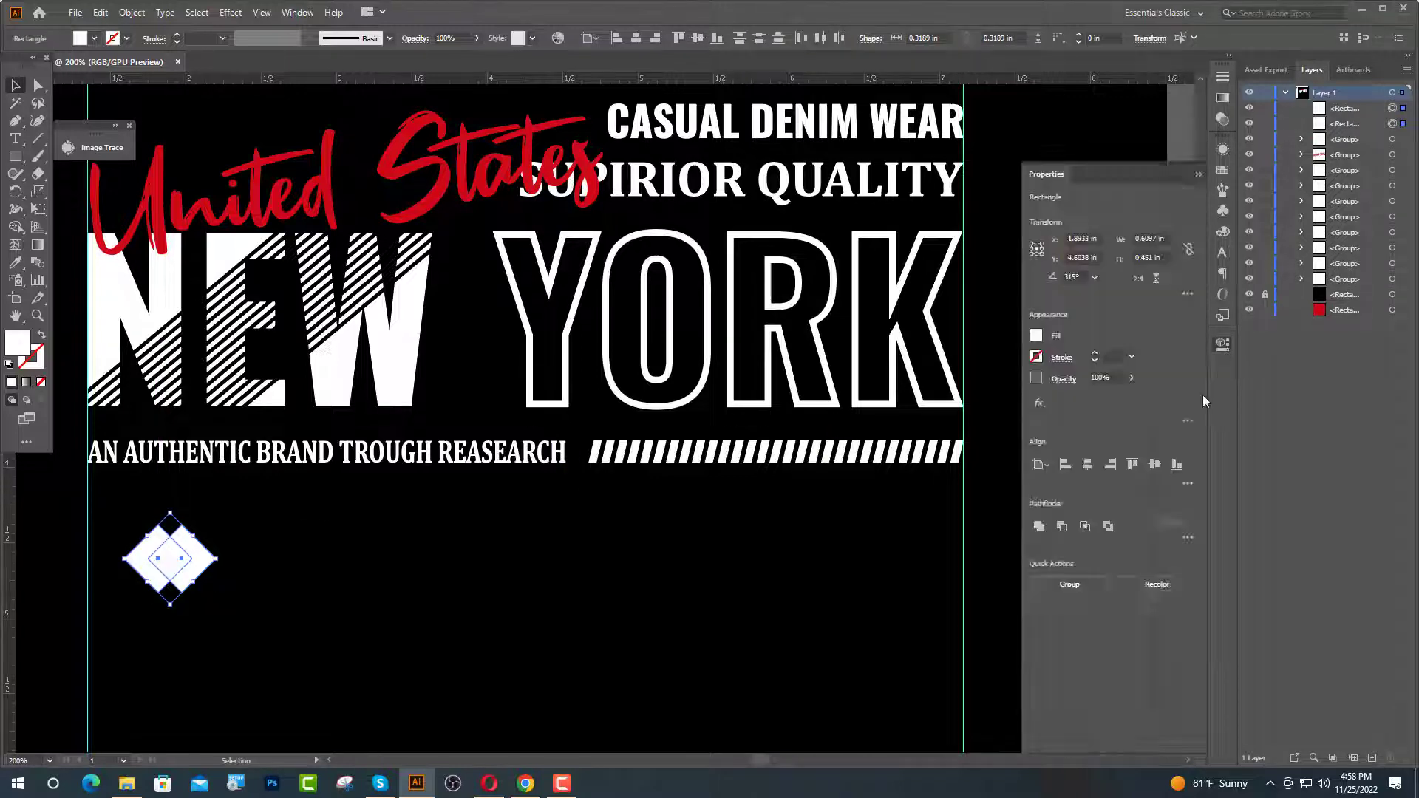
pyautogui.click(1062, 531)
pyautogui.moveTo(193, 563); pyautogui.dragTo(116, 541)
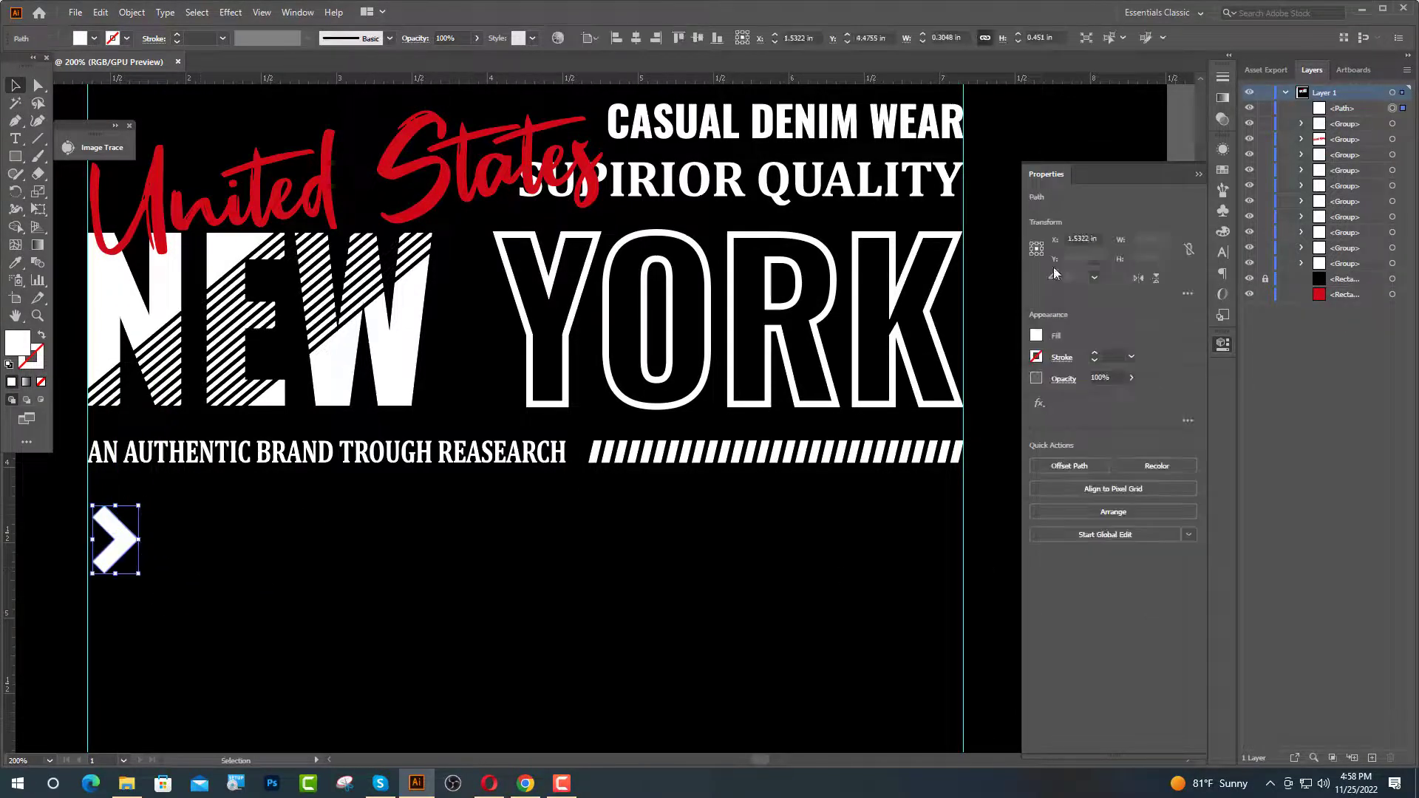
pyautogui.click(1198, 176)
pyautogui.click(532, 573)
# Step: Move the chevron's topmost anchor point up and to the left so that the upper arm ends in a vertical edge
pyautogui.scroll(5, 318, 533)
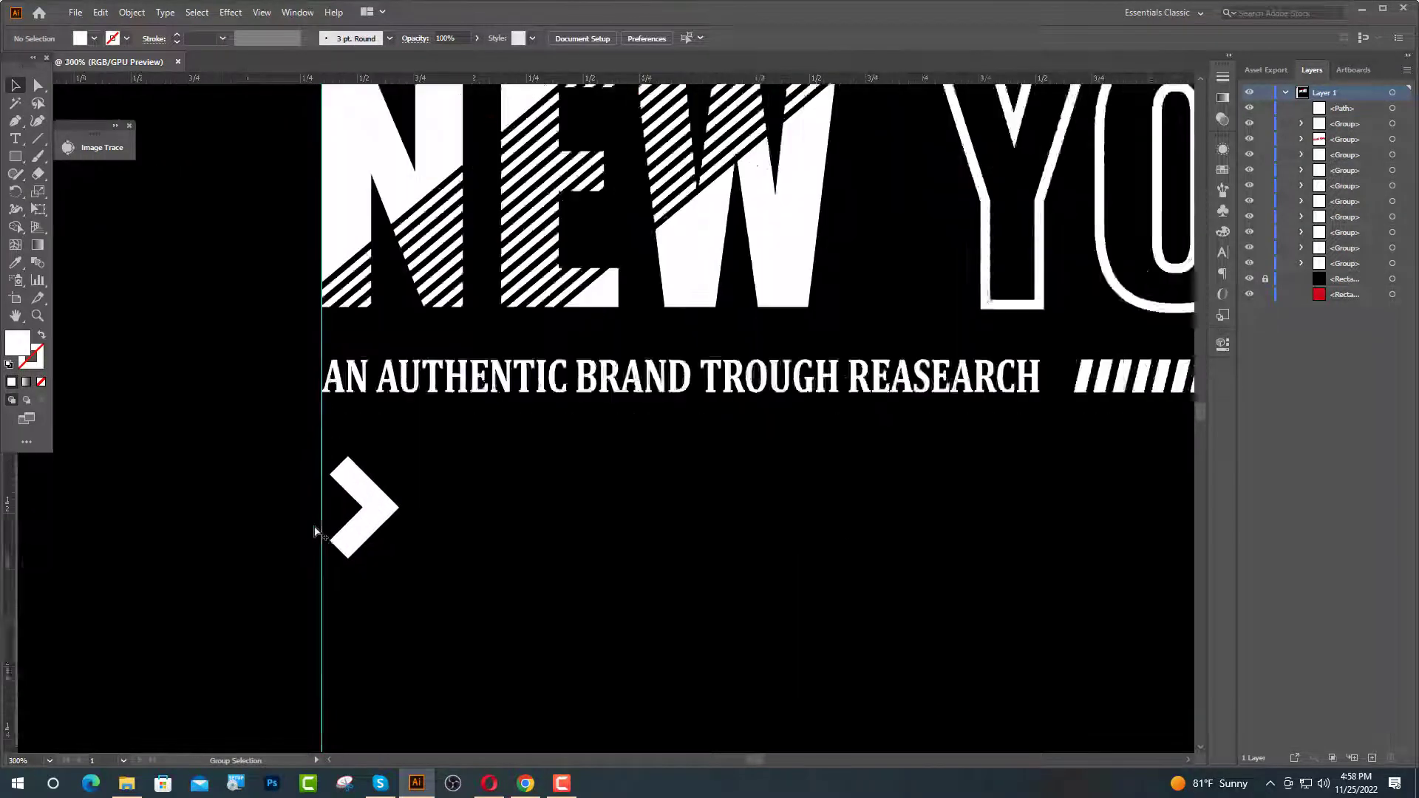
pyautogui.click(40, 87)
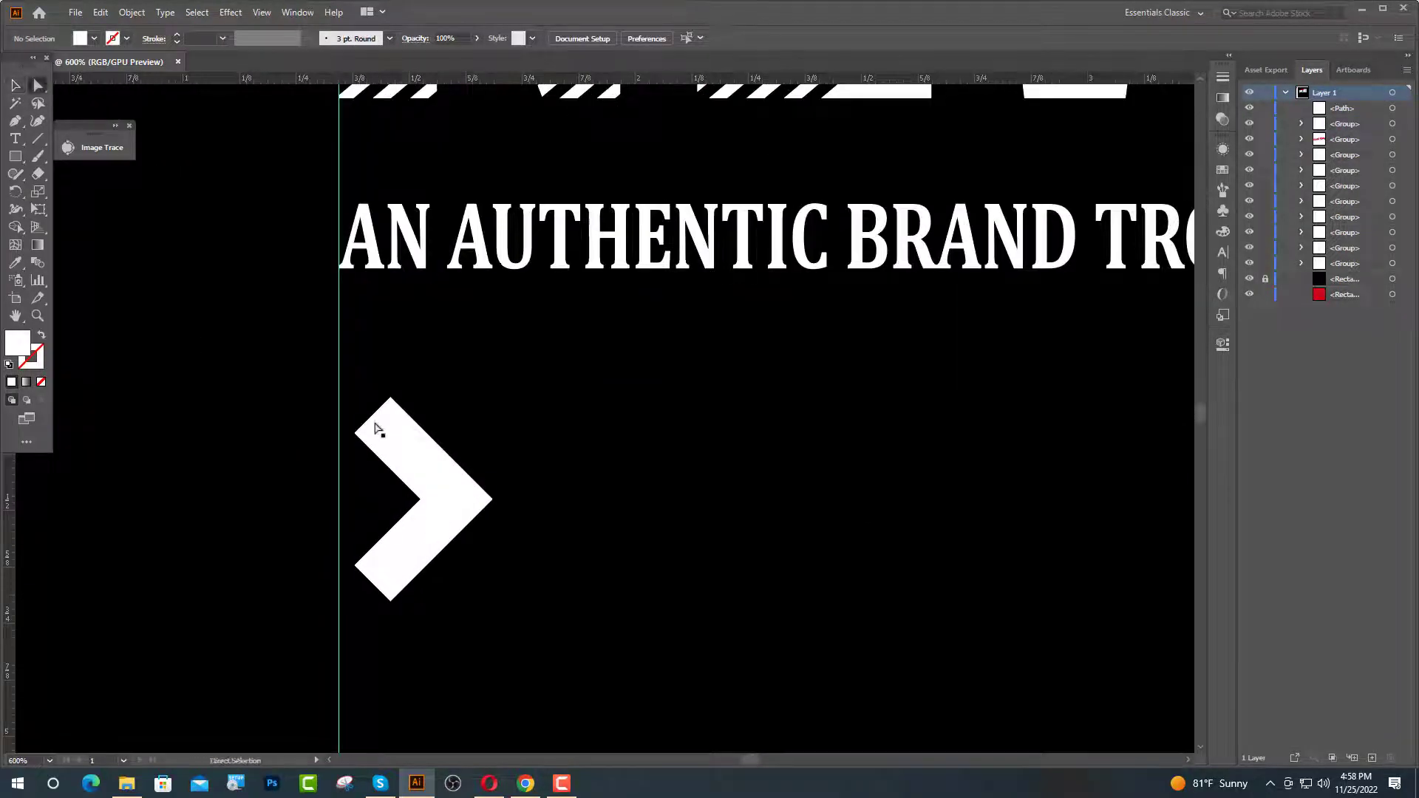
pyautogui.moveTo(390, 399); pyautogui.dragTo(355, 362)
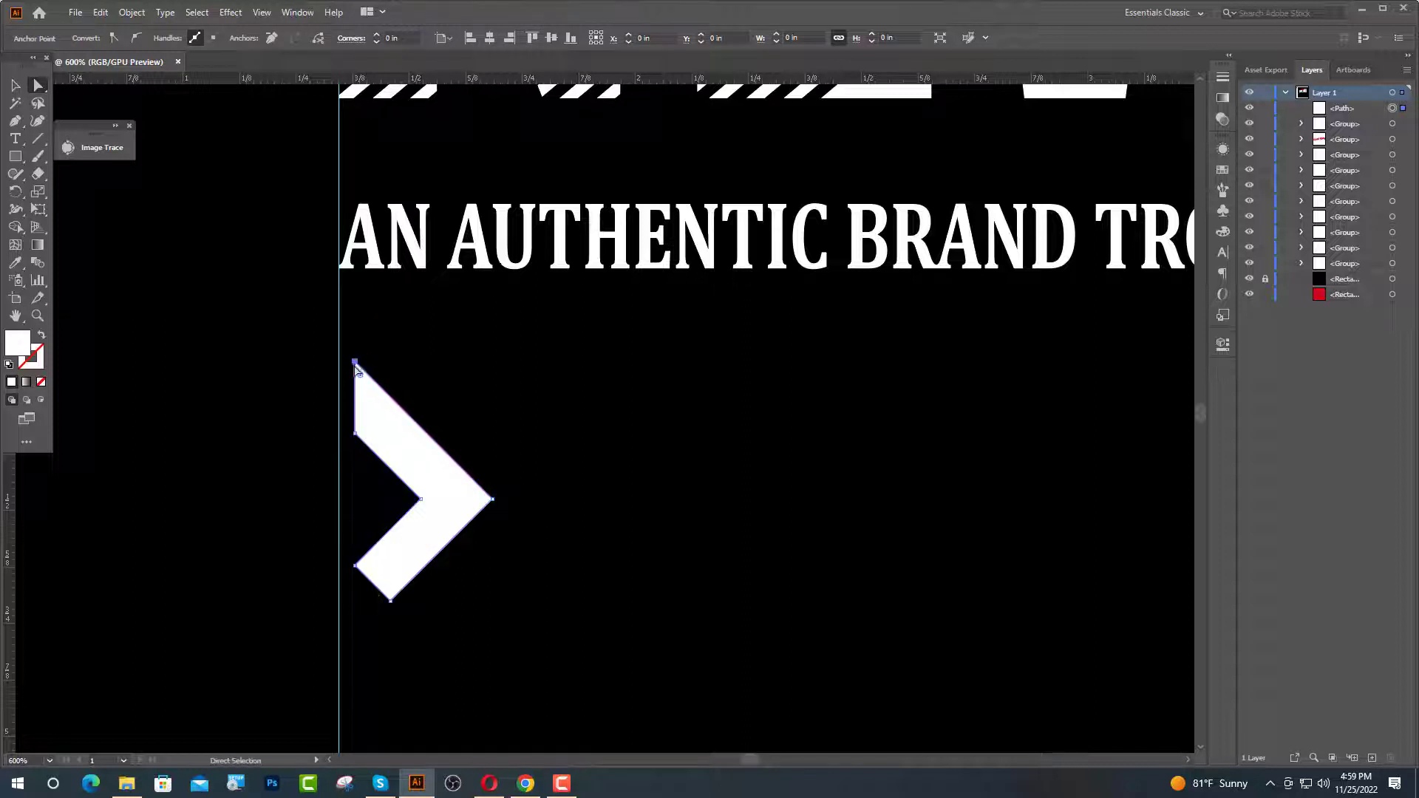
# Step: Move the chevron's lowest anchor point down and left to give the lower arm a vertical edge, and place the chevron against the left guide
pyautogui.moveTo(390, 600); pyautogui.dragTo(354, 640)
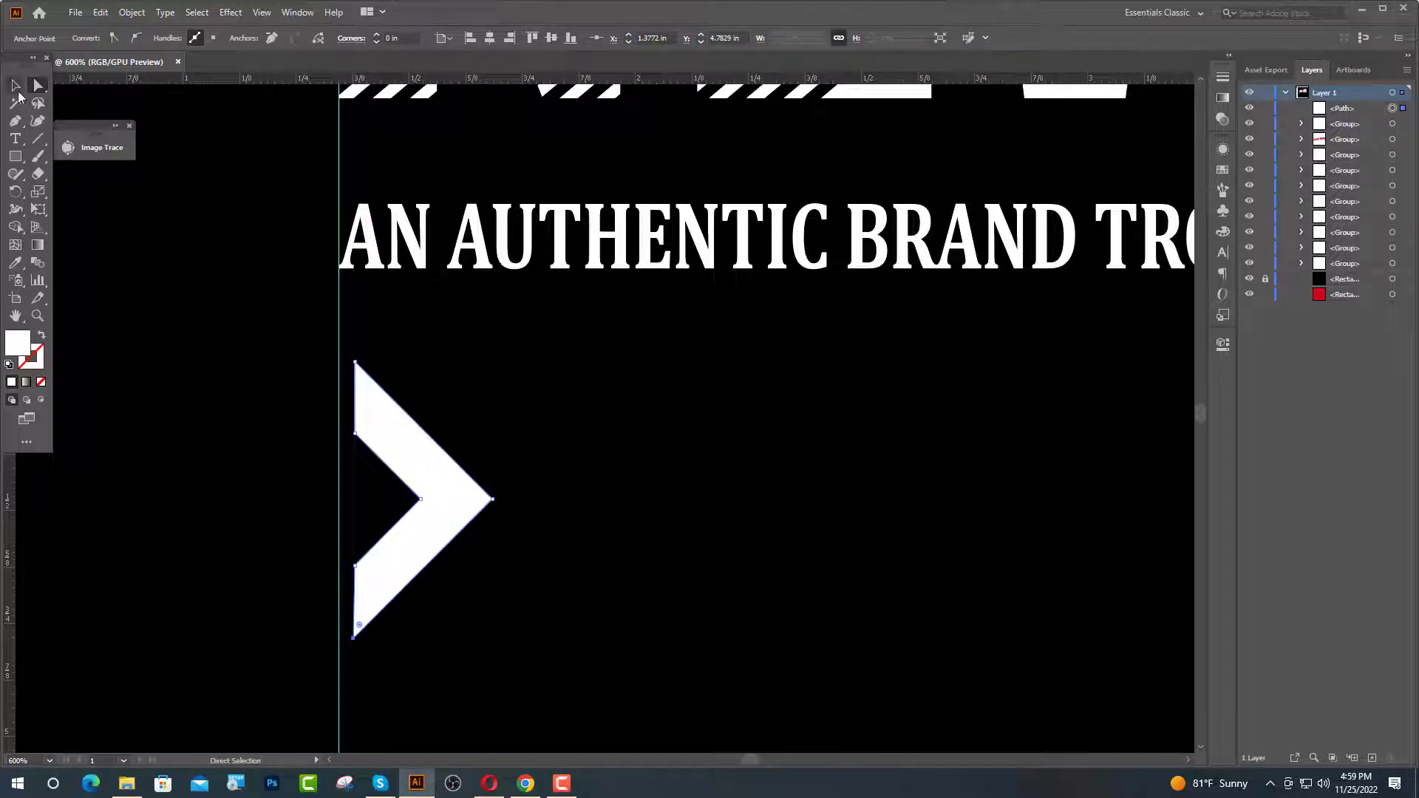
pyautogui.click(15, 86)
pyautogui.click(281, 413)
pyautogui.moveTo(415, 533); pyautogui.dragTo(399, 539)
# Step: Copy the chevron twice to the right at equal spacing and colour all three with the red of the United States script
pyautogui.moveTo(410, 527); pyautogui.dragTo(535, 527)
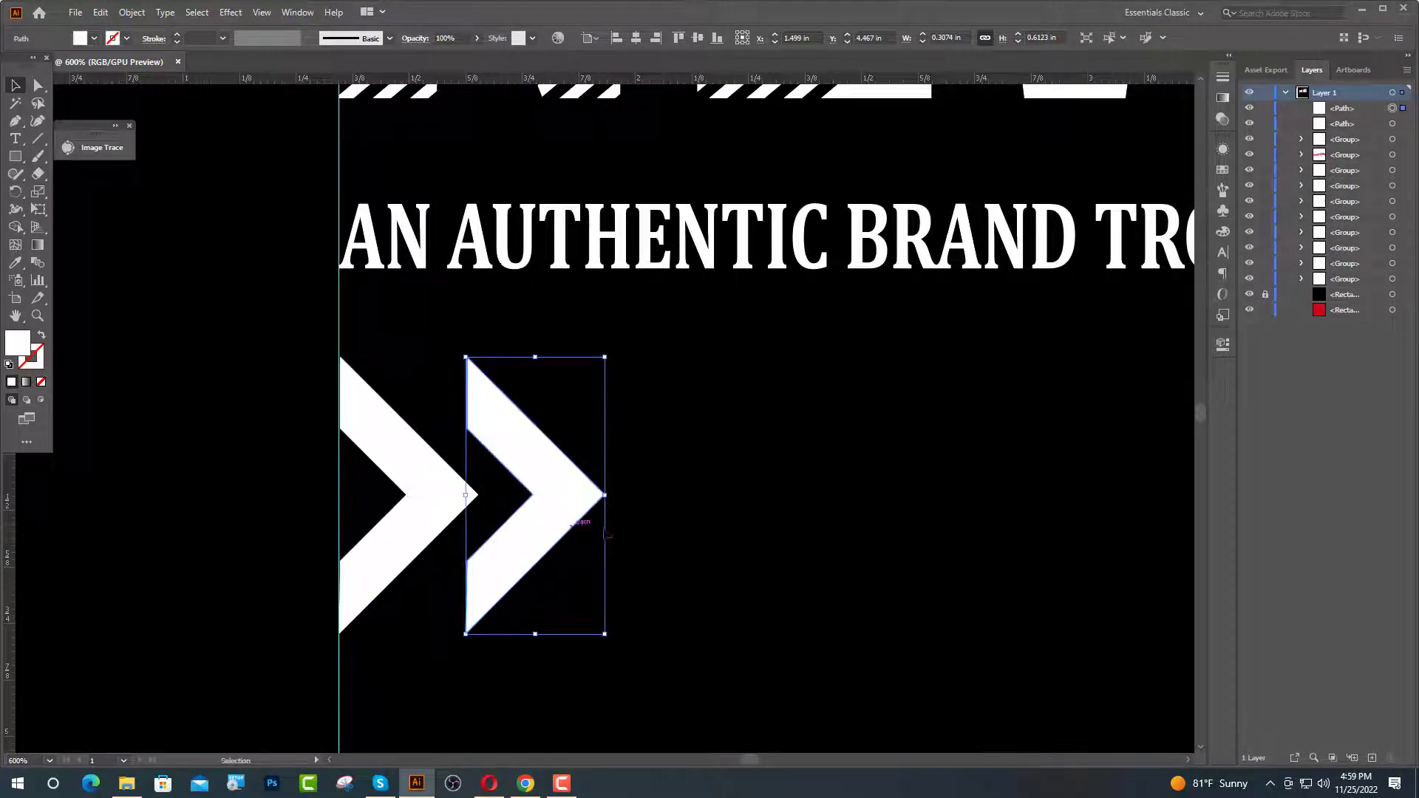
pyautogui.hotkey('ctrl', 'd')
pyautogui.moveTo(370, 494); pyautogui.dragTo(697, 557)
pyautogui.scroll(-4, 564, 512)
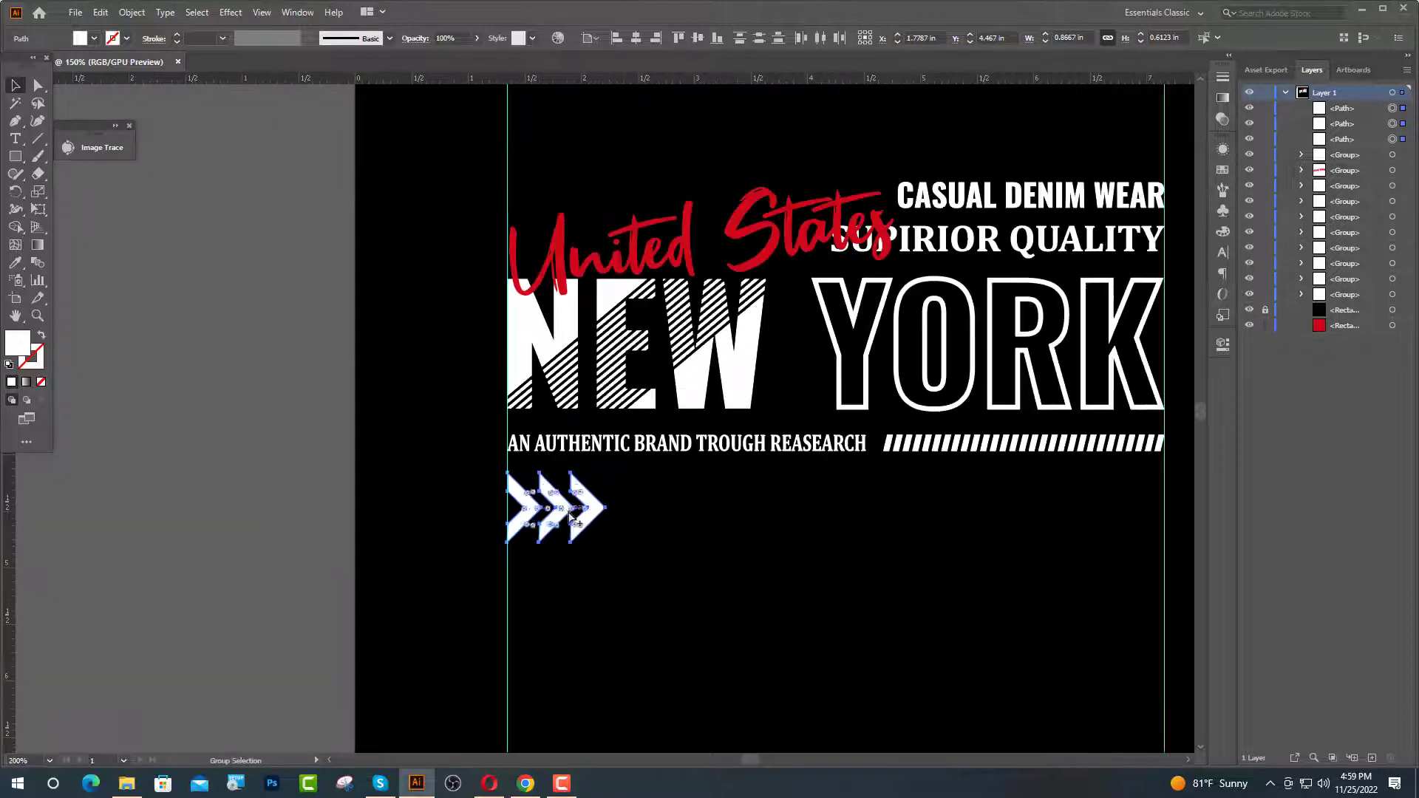
pyautogui.click(18, 261)
pyautogui.click(557, 269)
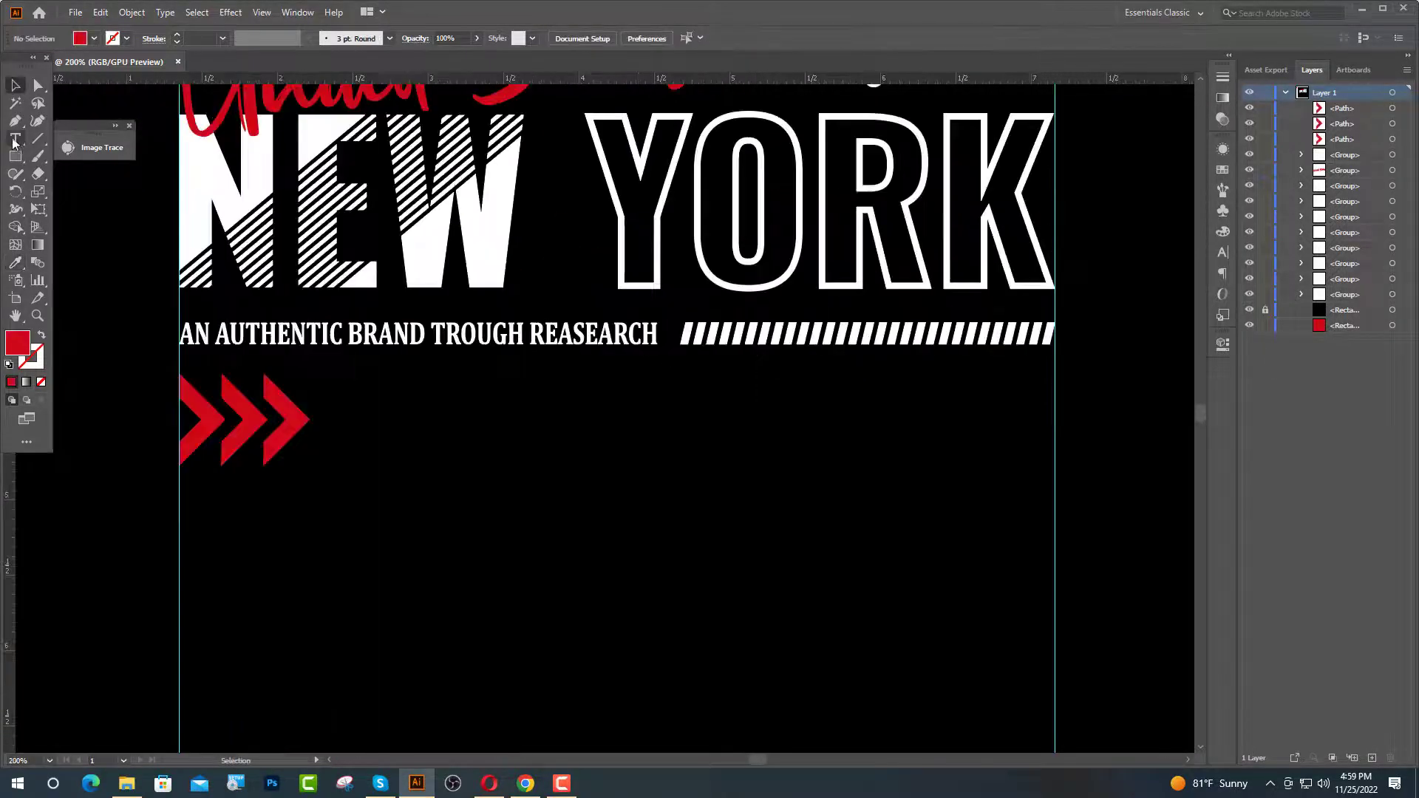
# Step: Add the text line URBAN DISTRICT in 16 pt Cambria Bold beside the red chevrons
pyautogui.click(15, 140)
pyautogui.click(338, 396)
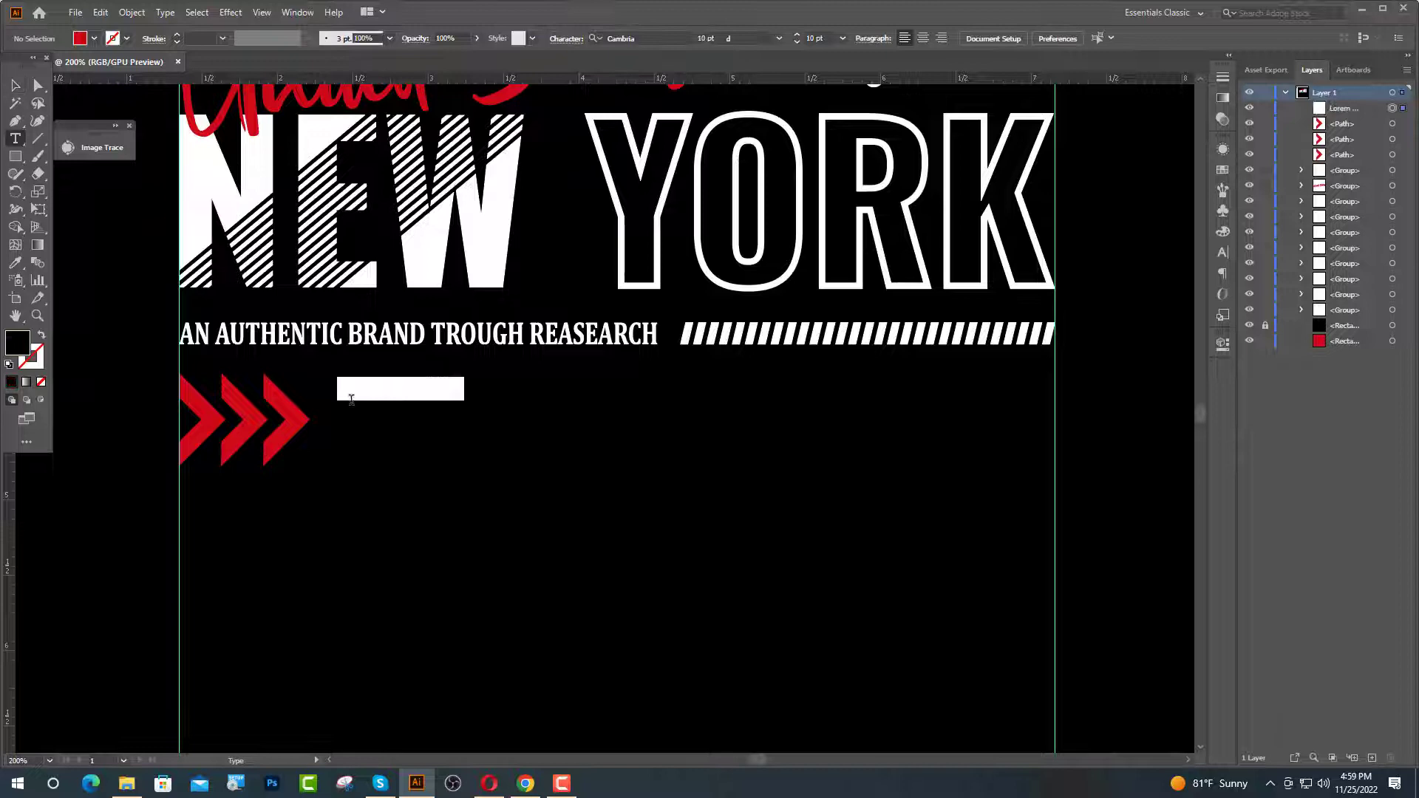
pyautogui.click(702, 39)
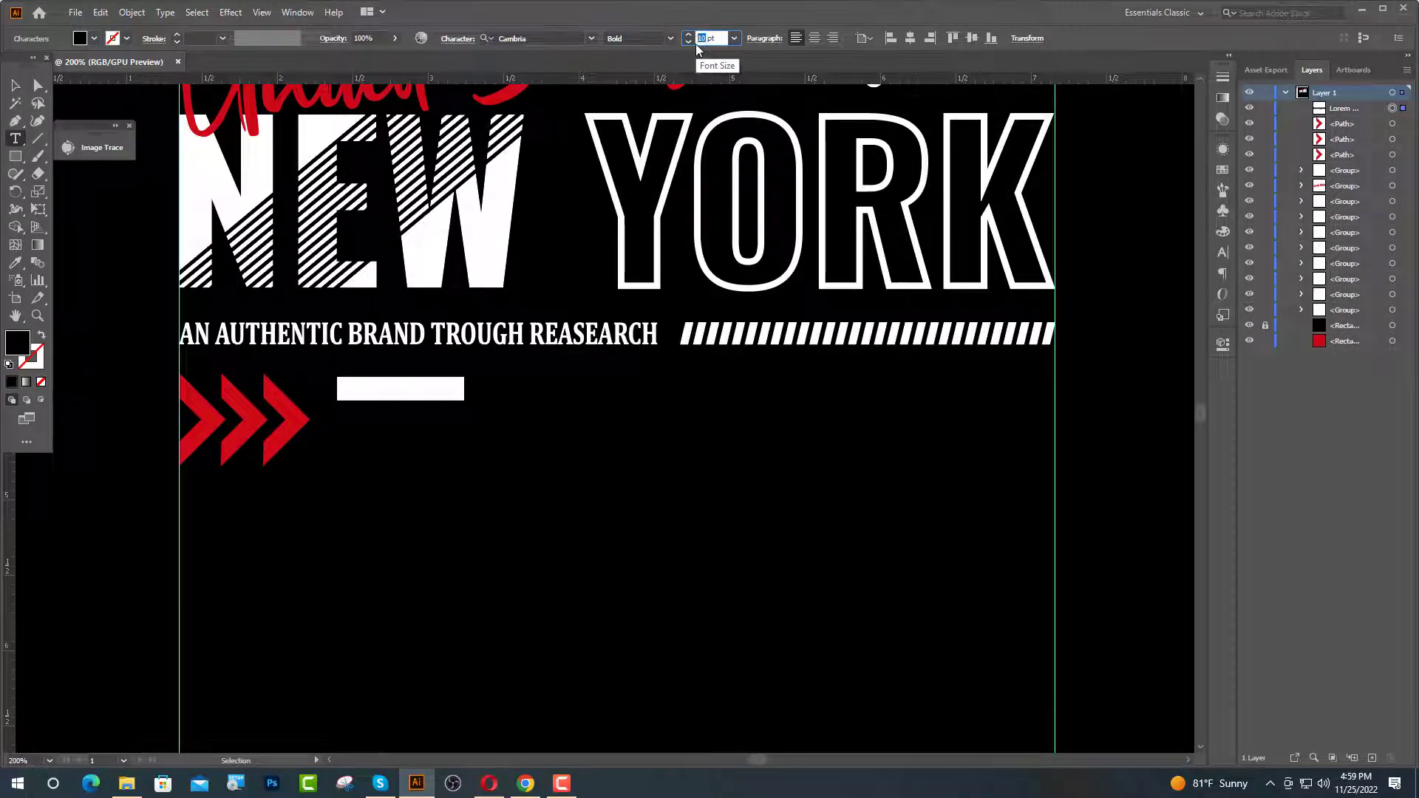
pyautogui.write('16')
pyautogui.press('Return')
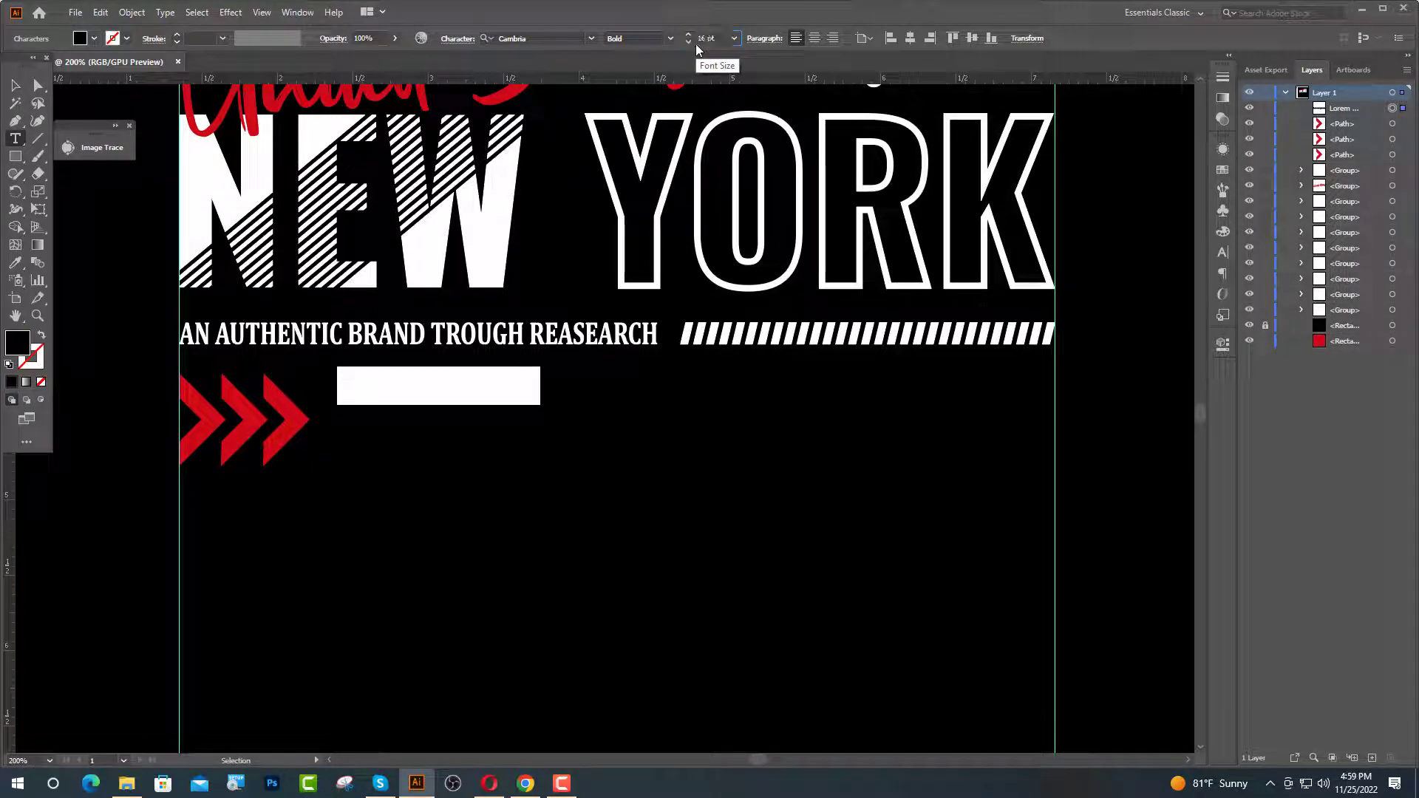
pyautogui.write('Lif')
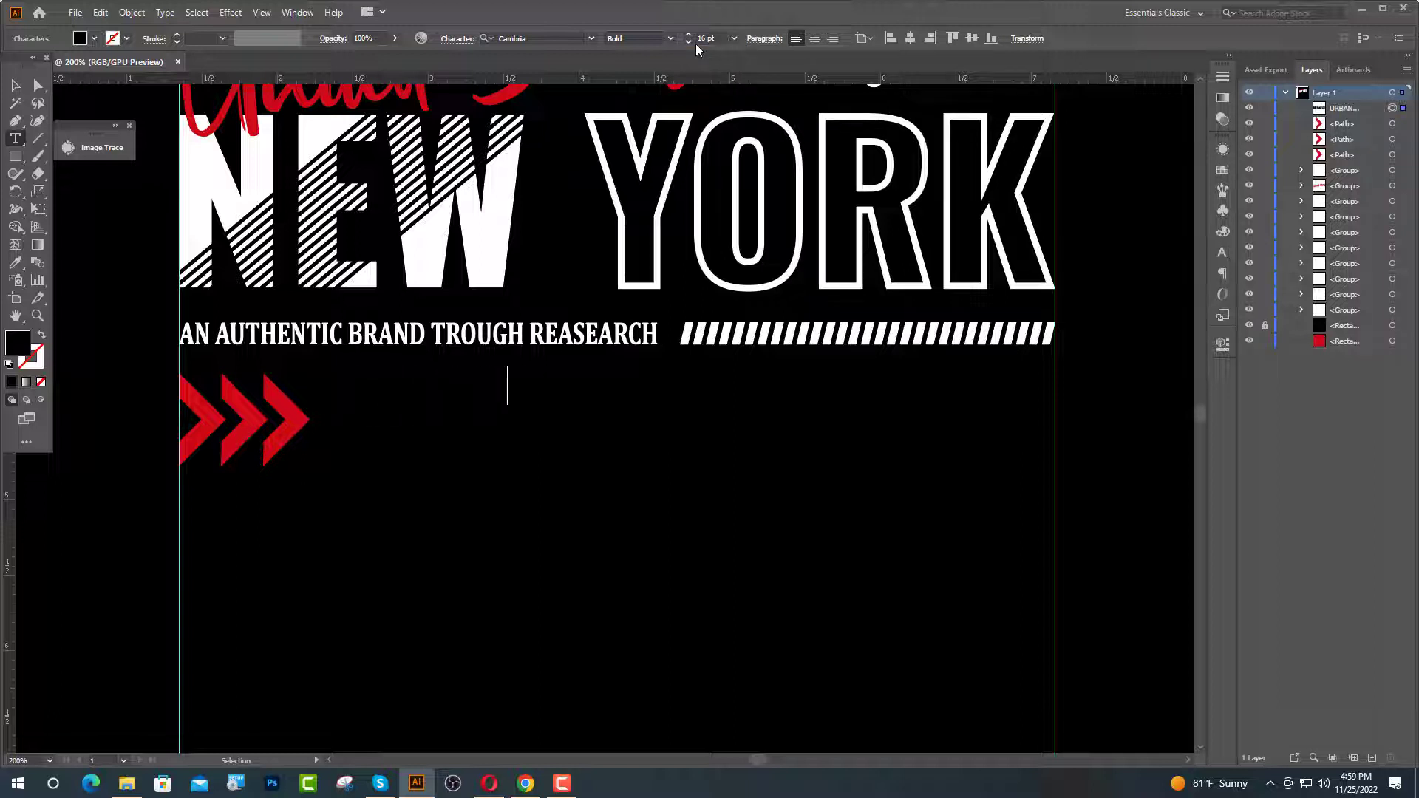
pyautogui.press('Escape')
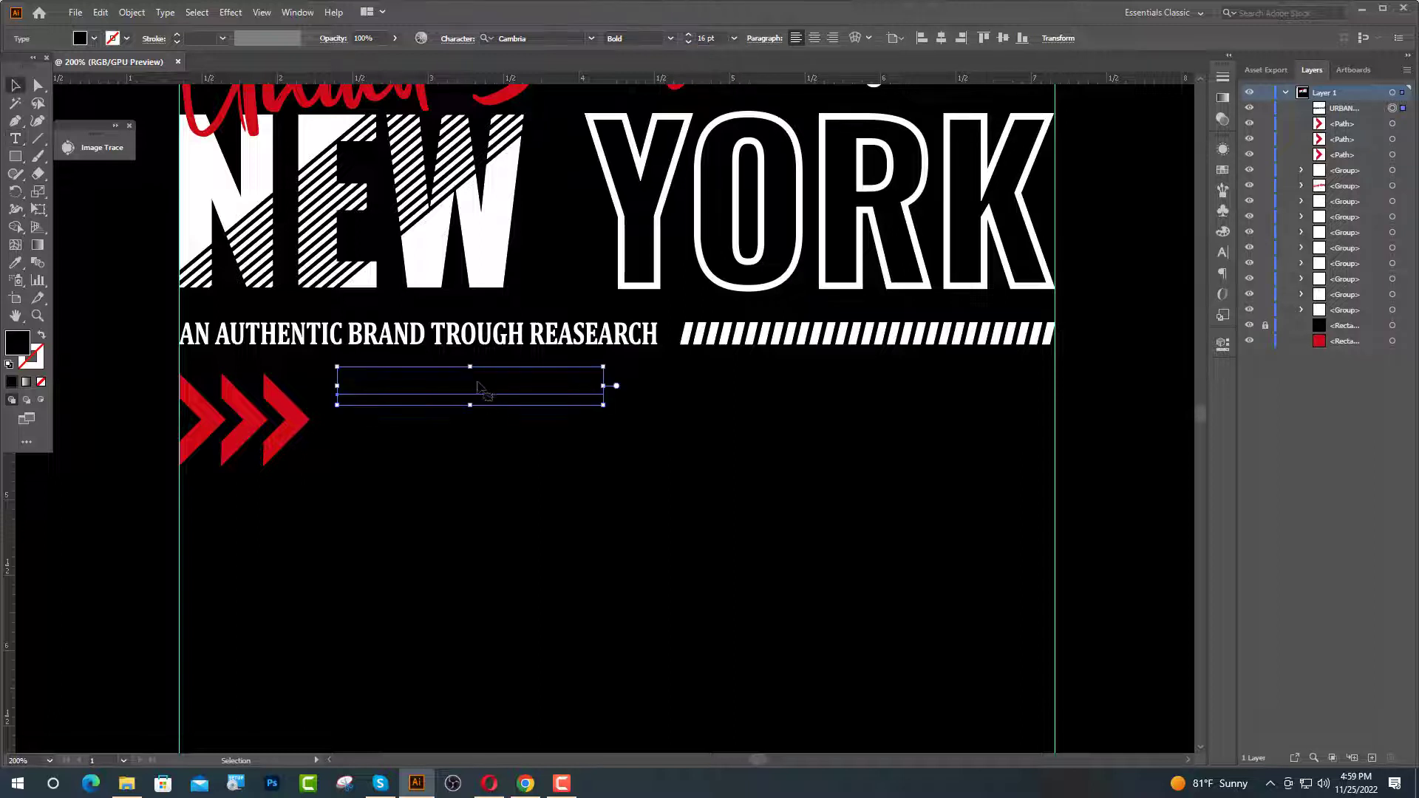
# Step: Colour URBAN DISTRICT with the white of the tagline and convert it to outlines
pyautogui.click(15, 262)
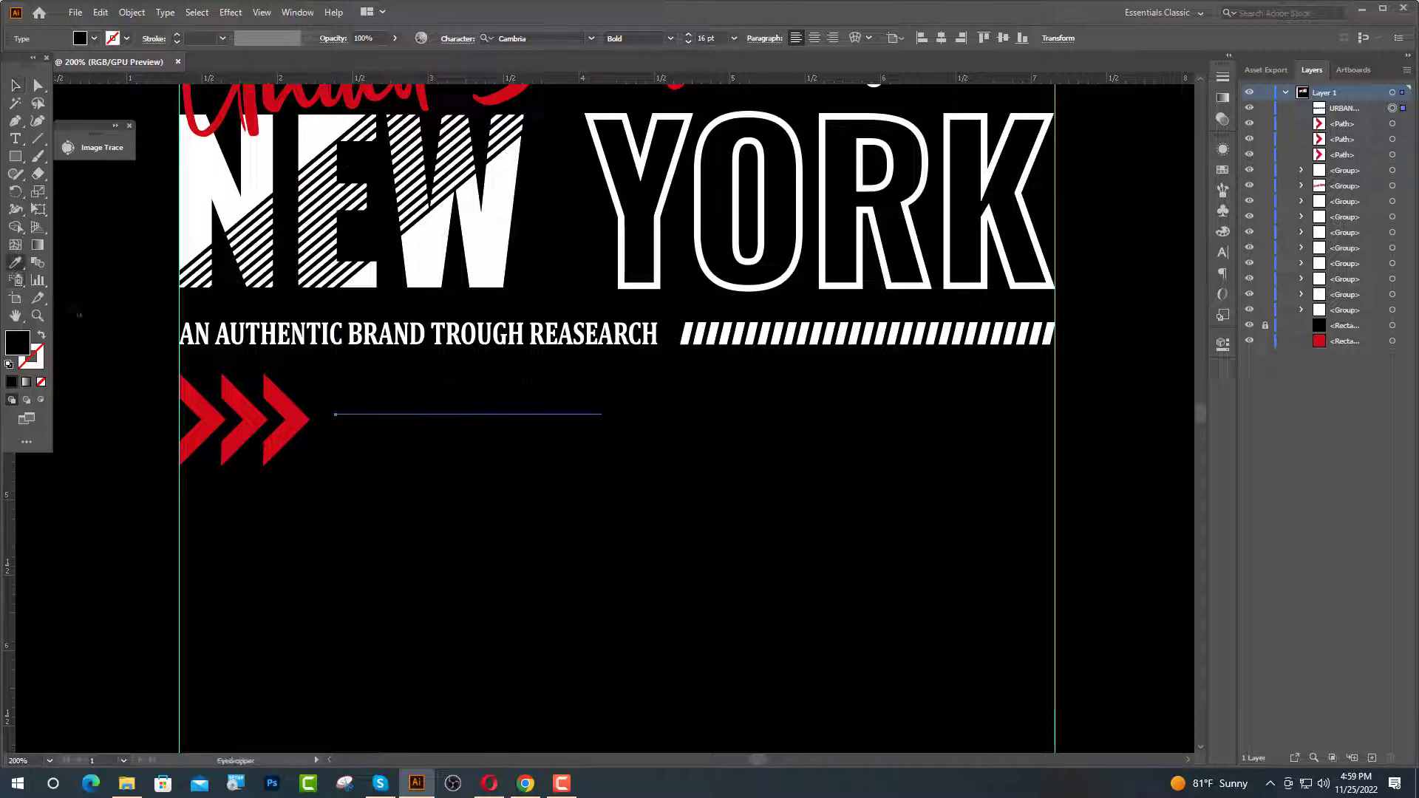
pyautogui.click(201, 332)
pyautogui.press('v')
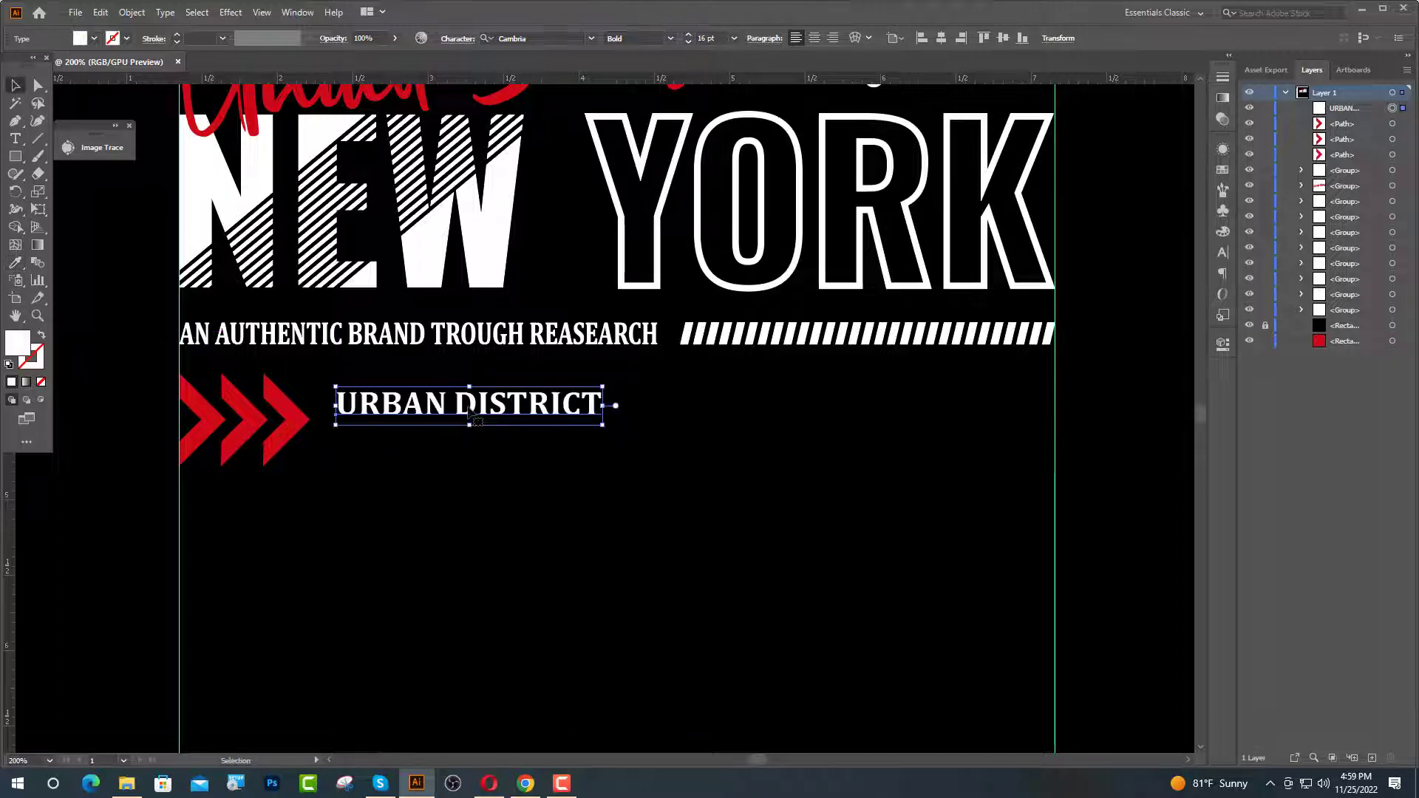
pyautogui.rightClick(470, 408)
pyautogui.click(538, 509)
# Step: Align the top edge of URBAN DISTRICT with the top of the rightmost chevron, keeping the chevron as the key object
pyautogui.keyDown('shift'); pyautogui.click(285, 415); pyautogui.keyUp('shift')
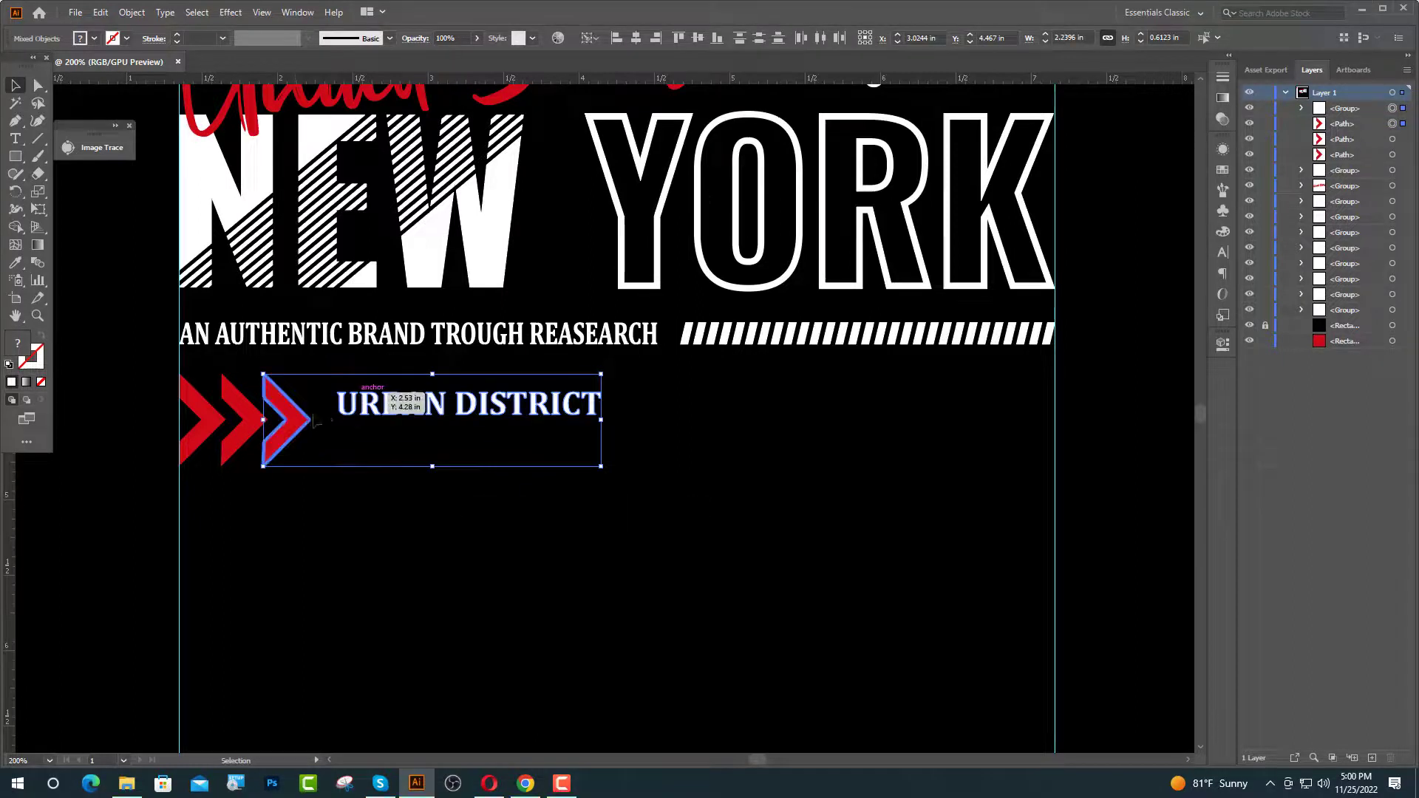
pyautogui.click(292, 420)
pyautogui.click(678, 37)
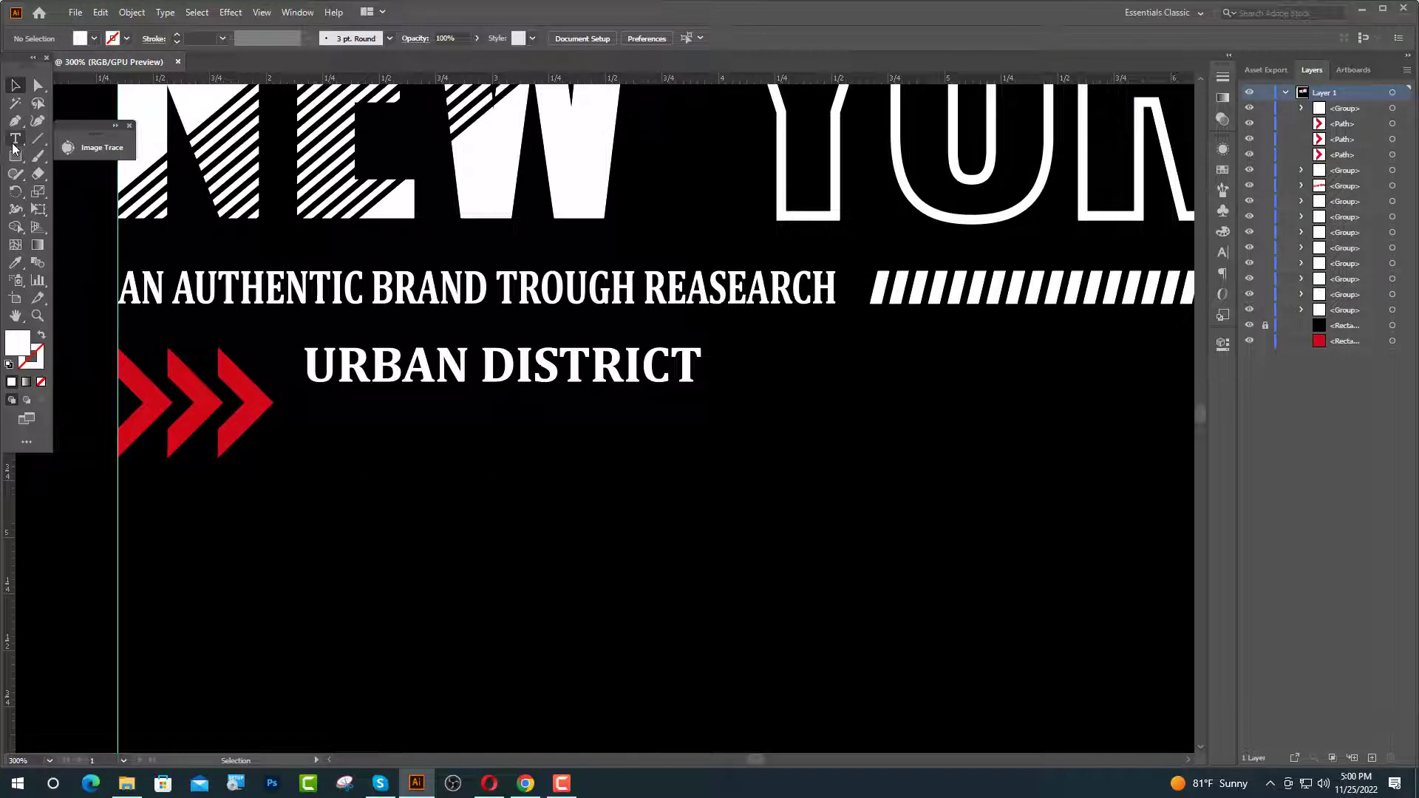
# Step: Add the text line AUTHENTIC CASUAL DENIM WEAR in 8 pt Cambria Bold below URBAN DISTRICT
pyautogui.click(14, 141)
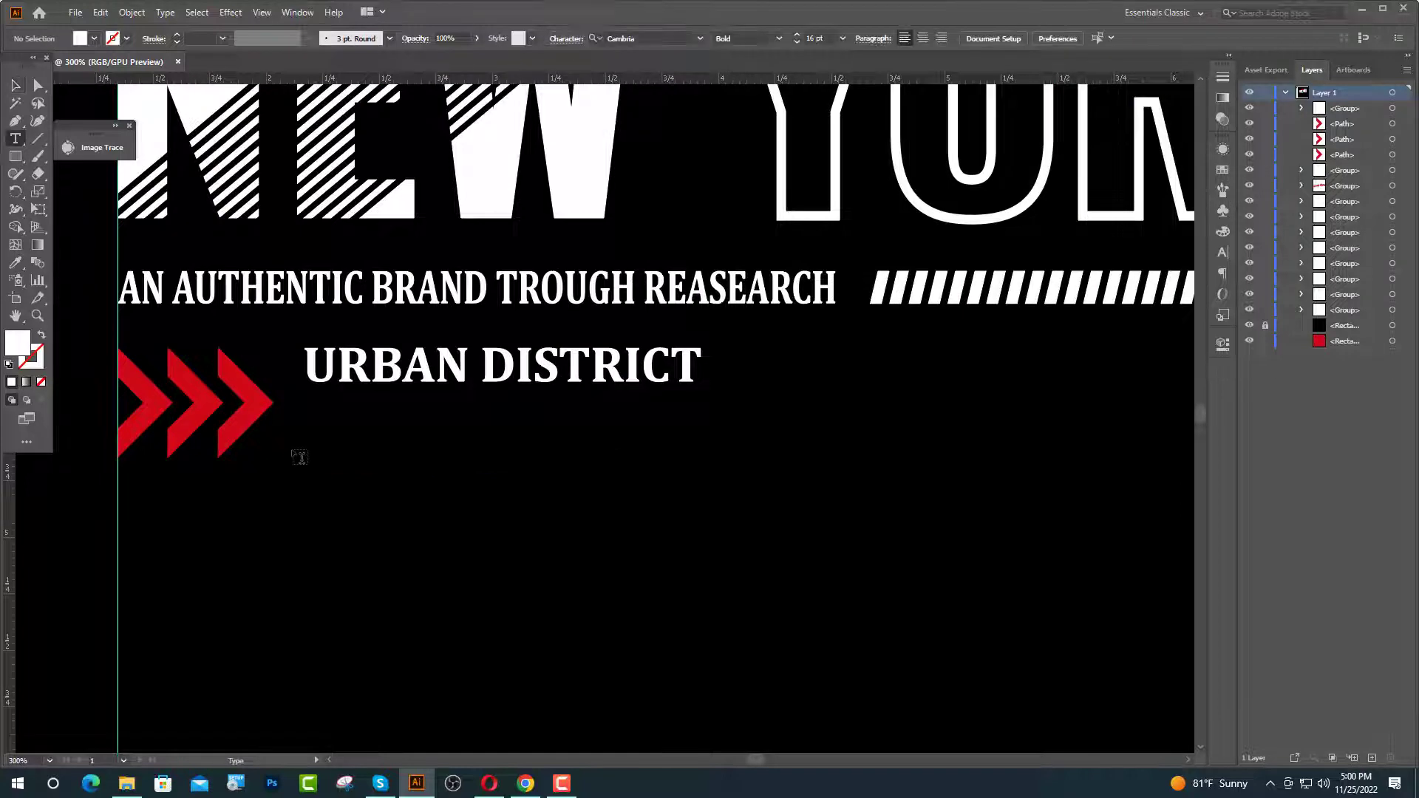
pyautogui.click(319, 427)
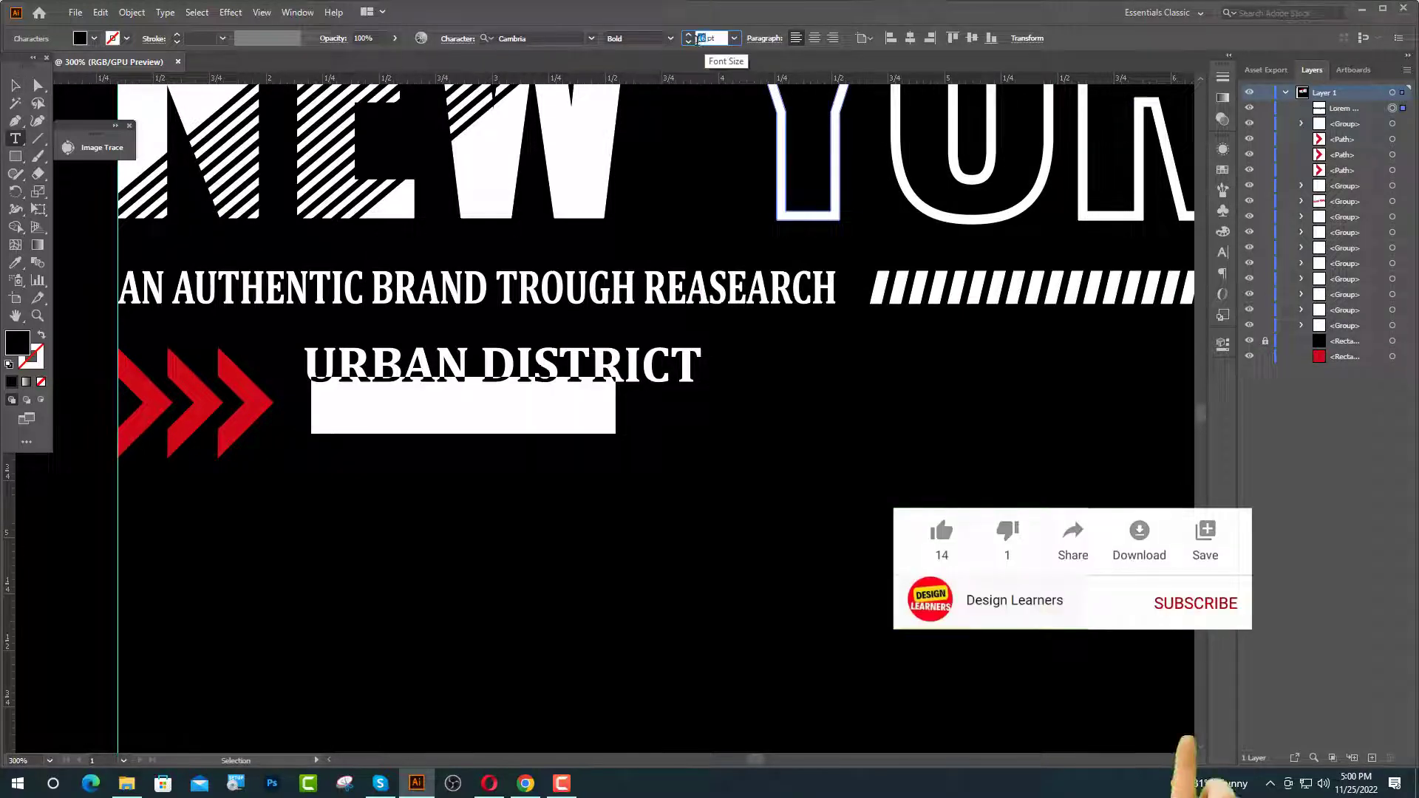
pyautogui.write('8')
pyautogui.press('Return')
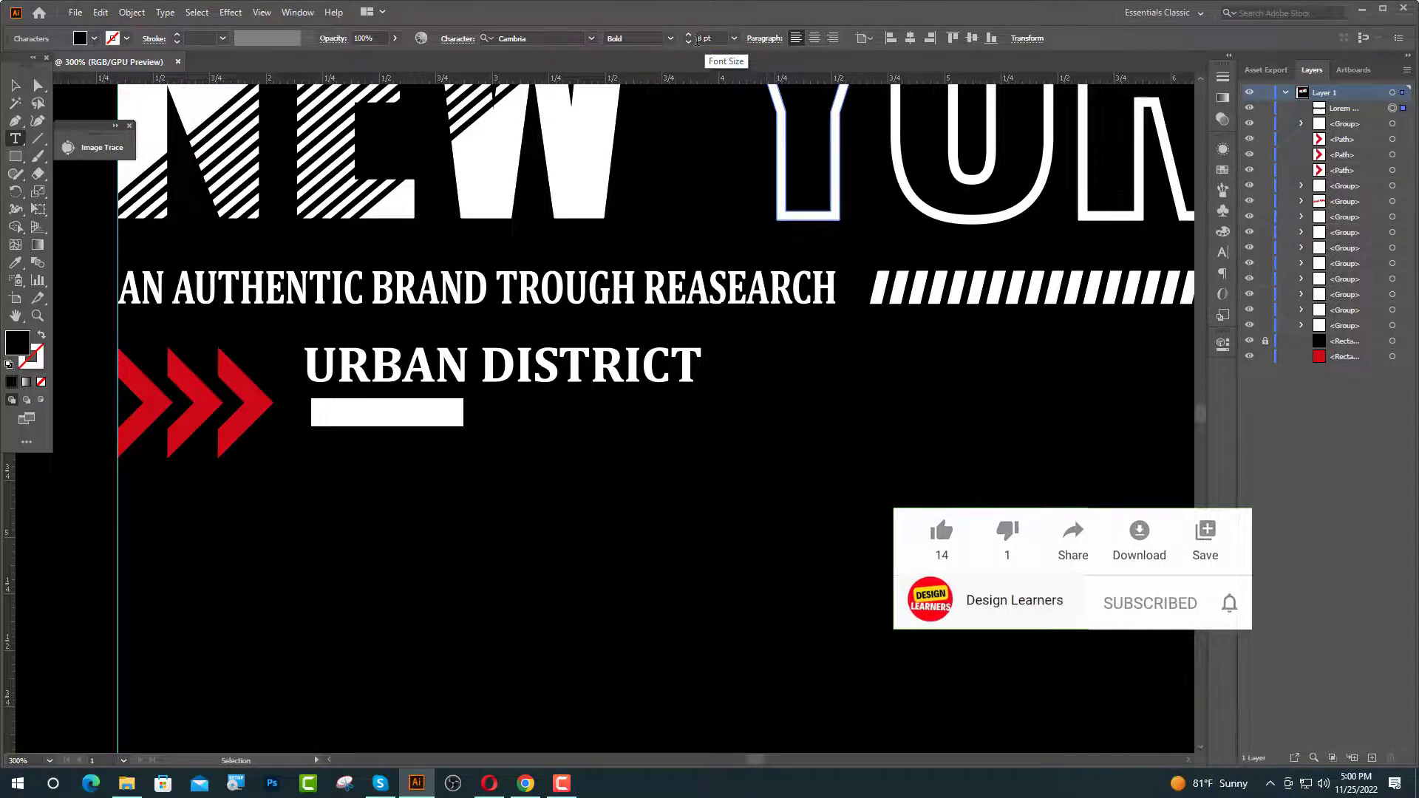
pyautogui.write('AUTH')
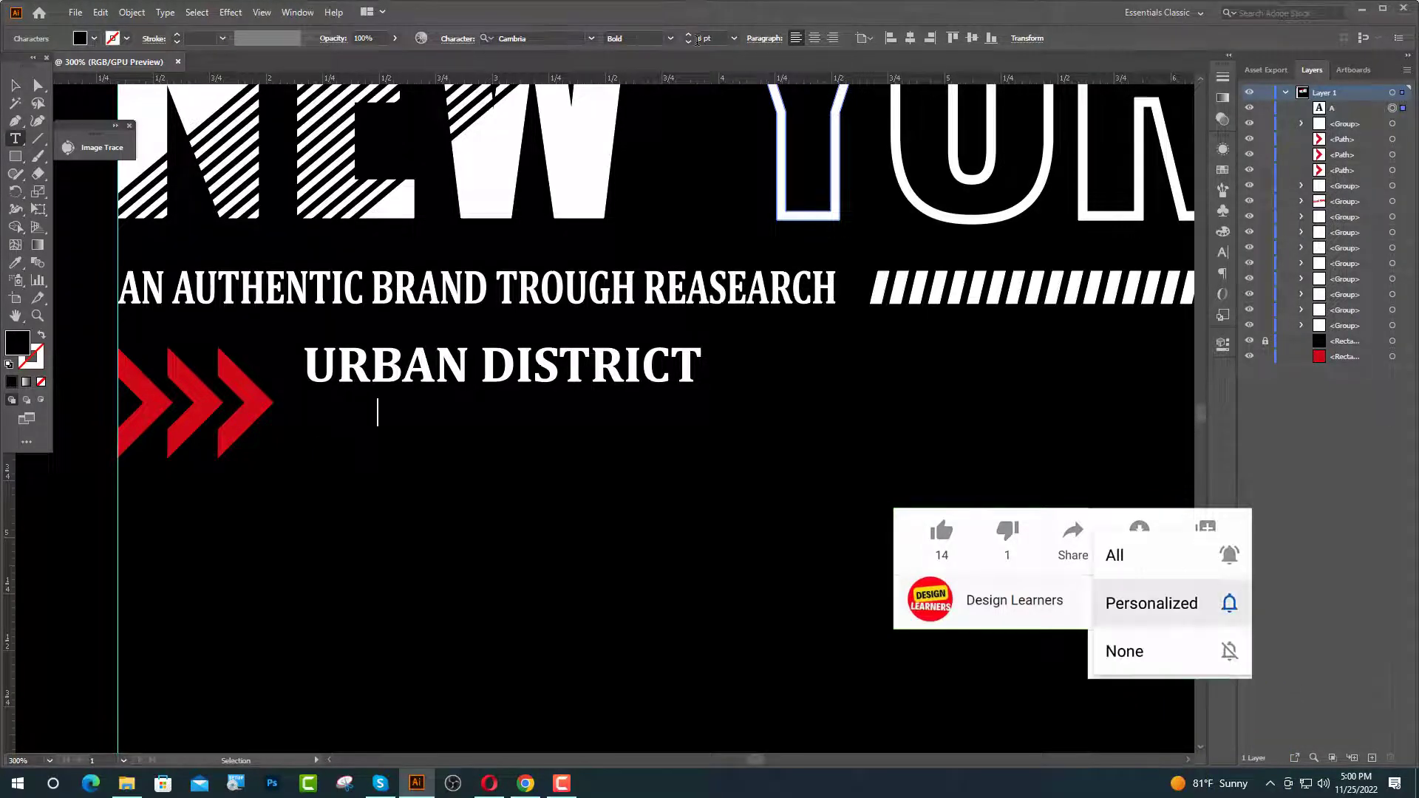
pyautogui.write('ENTIC BRA')
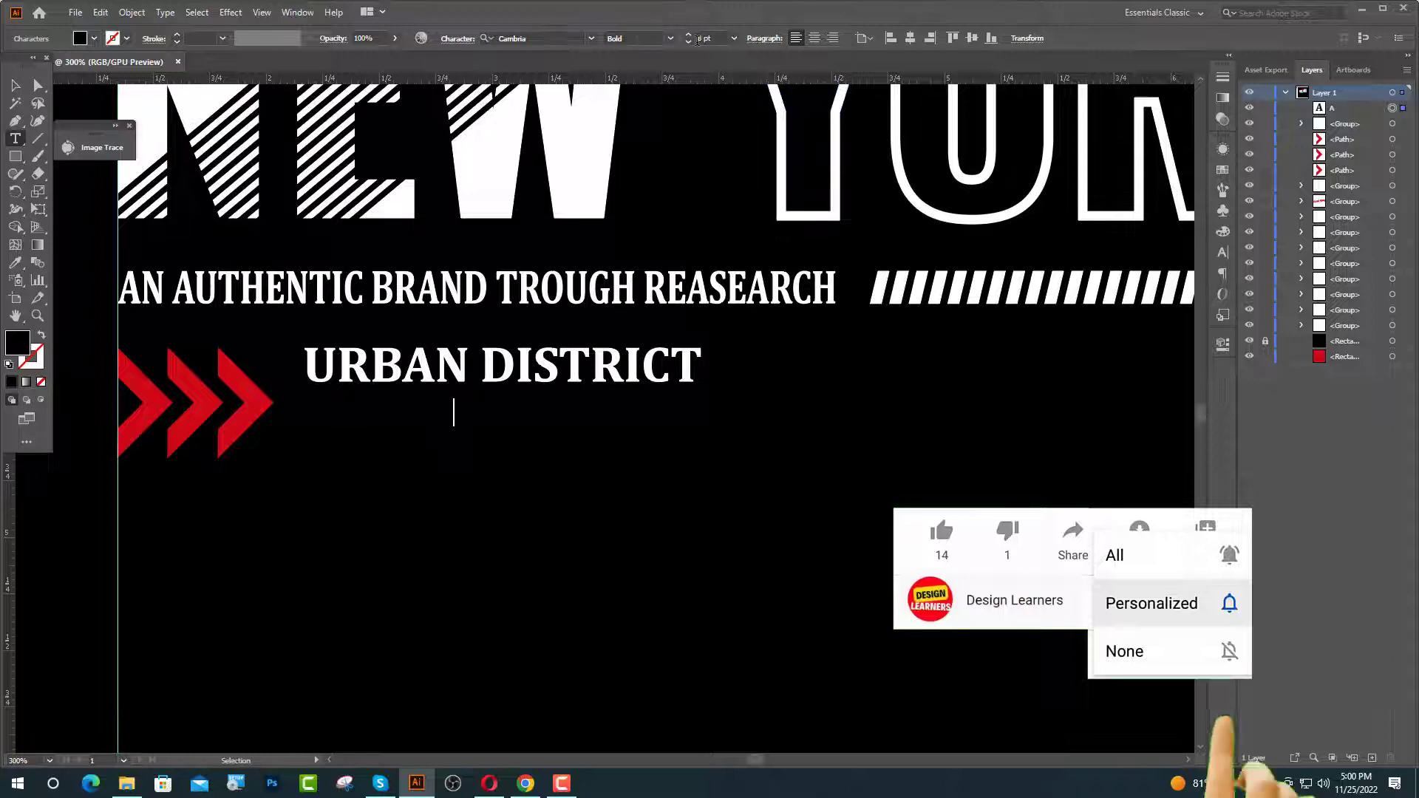
pyautogui.write('ND T')
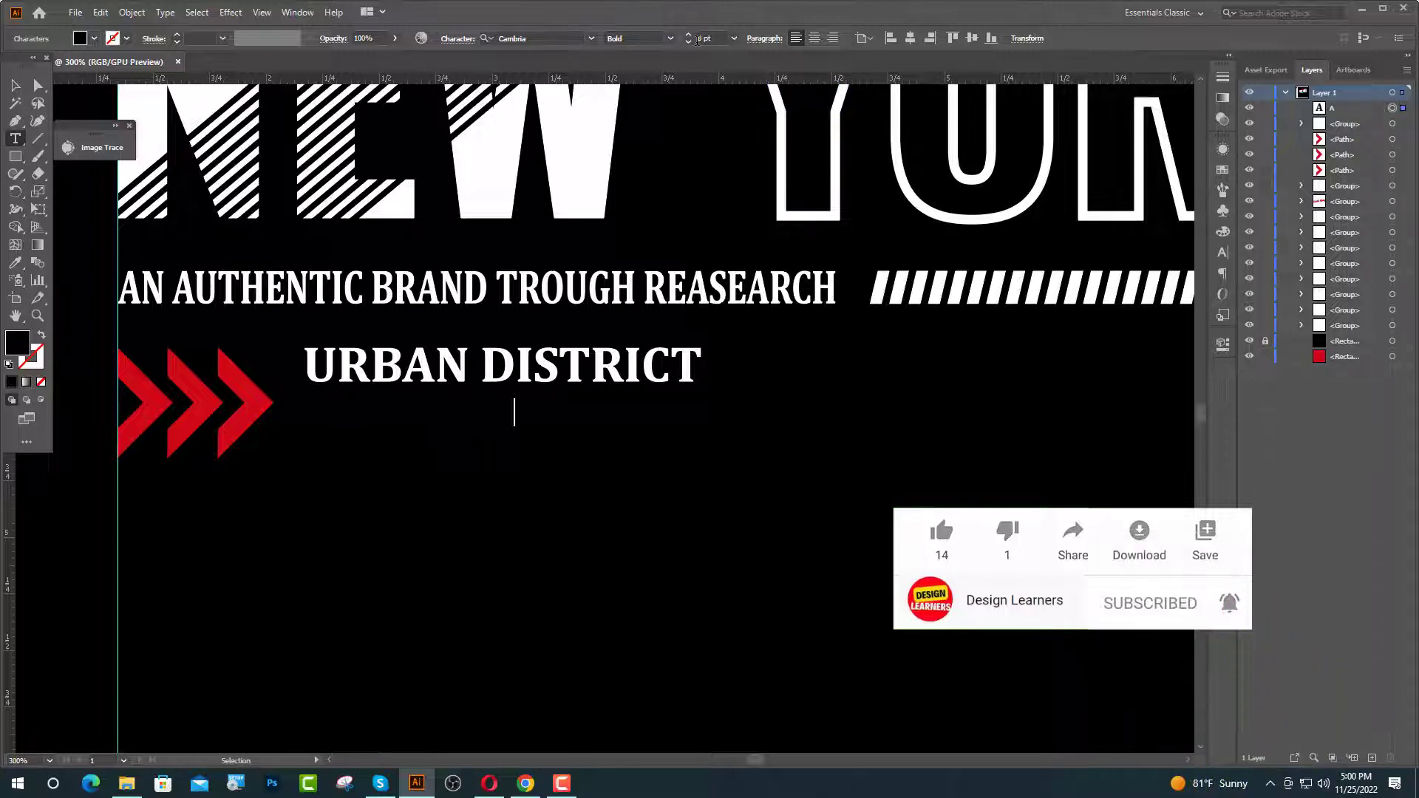
pyautogui.write('ROU')
pyautogui.press('Escape')
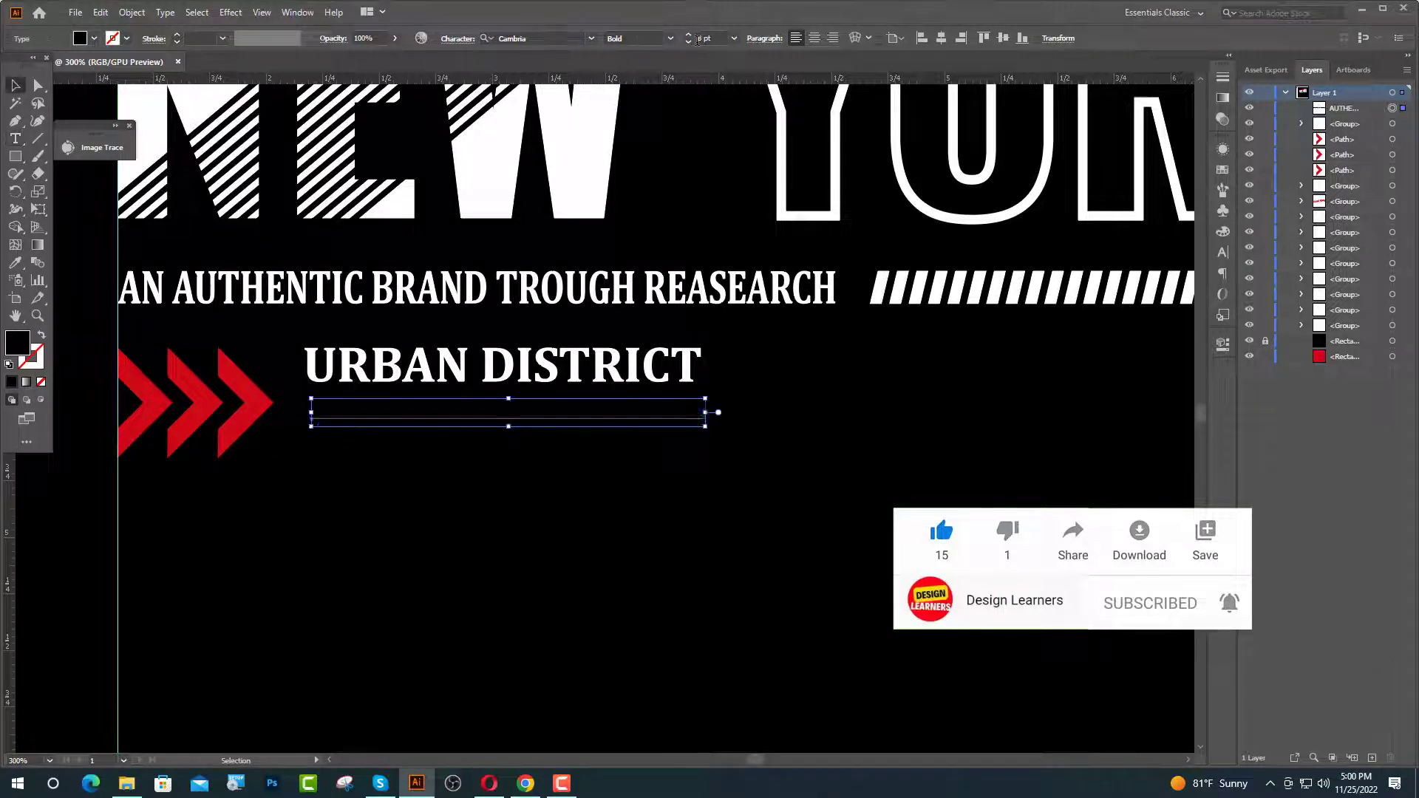
# Step: Colour AUTHENTIC CASUAL DENIM WEAR with the white of the NEW lettering and convert it to outlines
pyautogui.press('i')
pyautogui.click(164, 154)
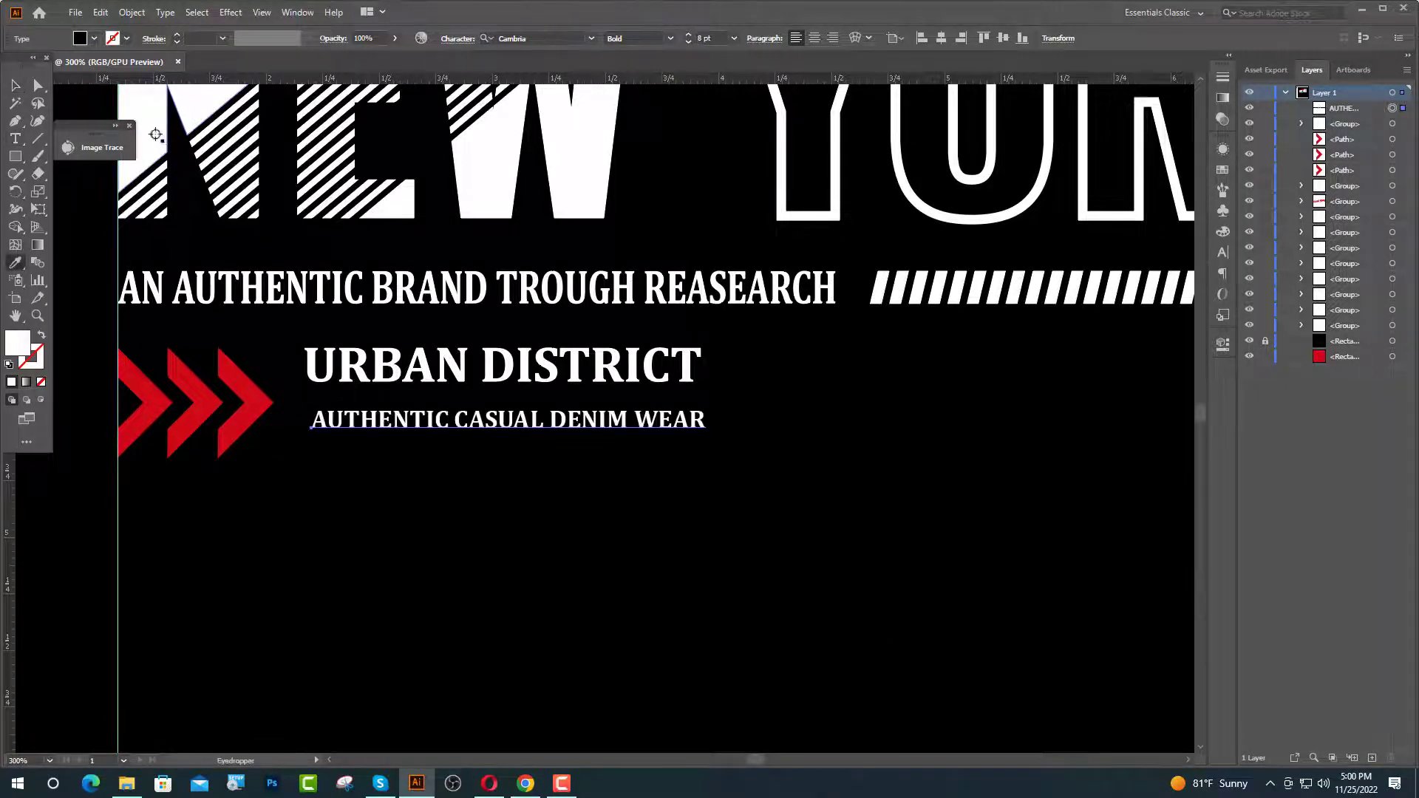
pyautogui.press('v')
pyautogui.rightClick(471, 416)
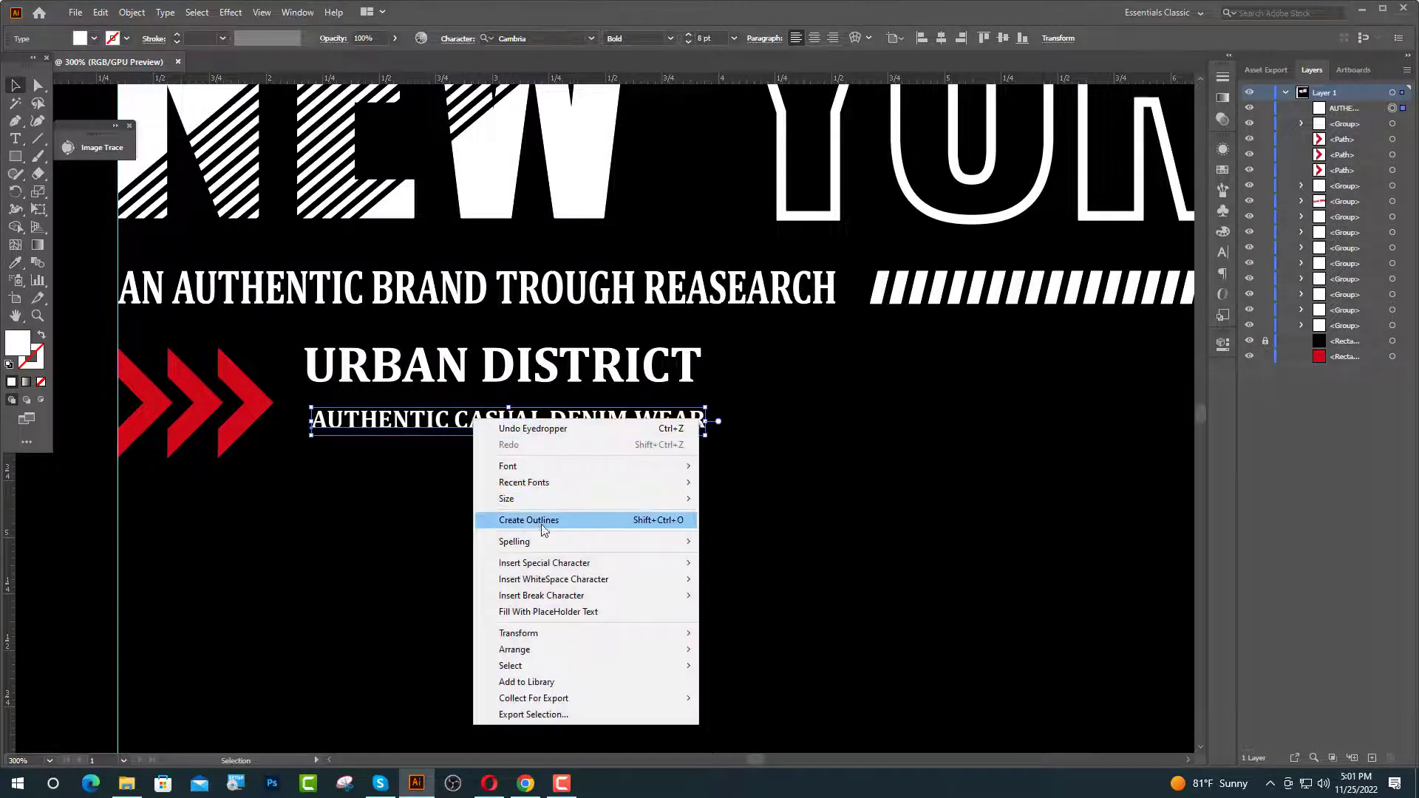
pyautogui.click(539, 522)
# Step: Line up AUTHENTIC CASUAL DENIM WEAR with URBAN DISTRICT and group both lines with the three chevrons
pyautogui.scroll(2, 517, 429)
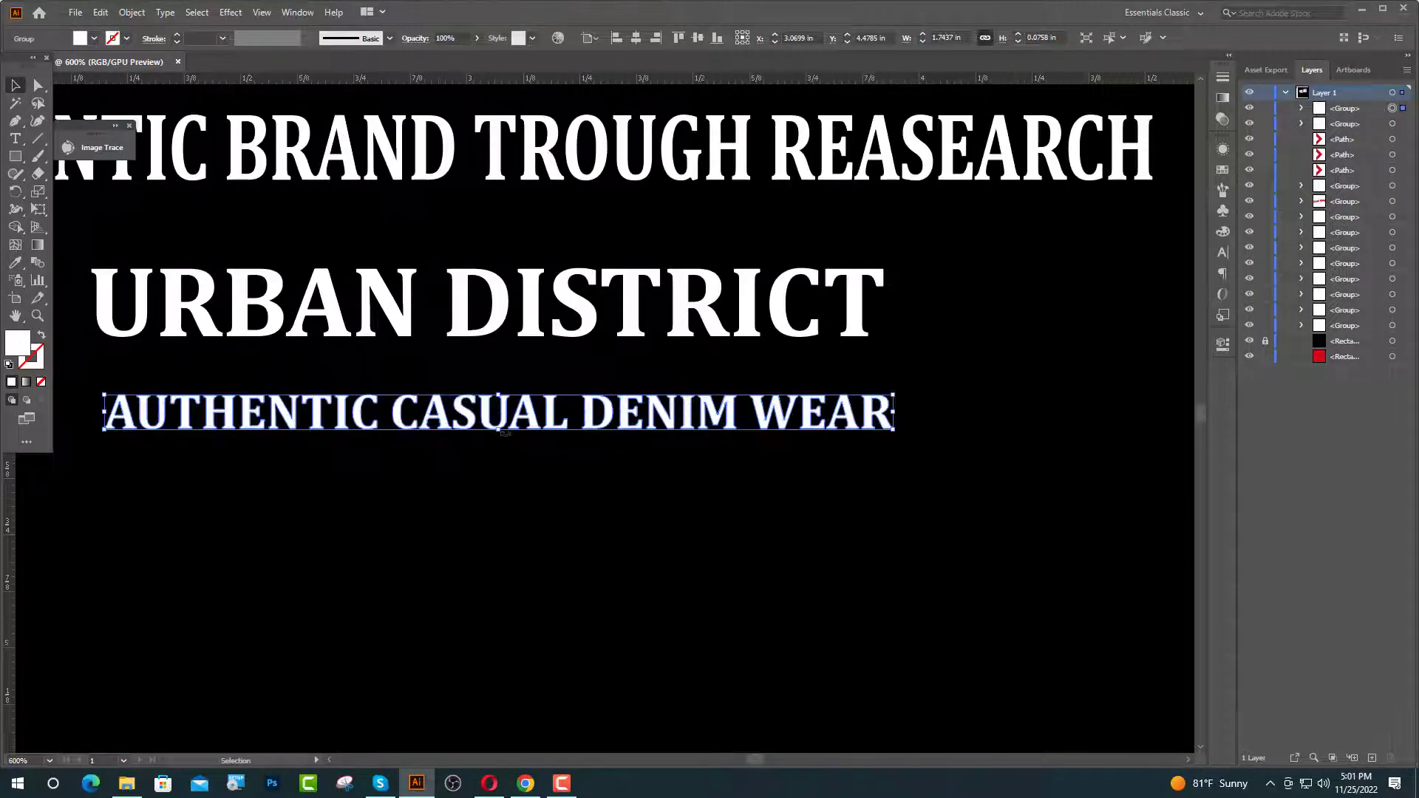
pyautogui.keyDown('shift'); pyautogui.click(301, 323); pyautogui.keyUp('shift')
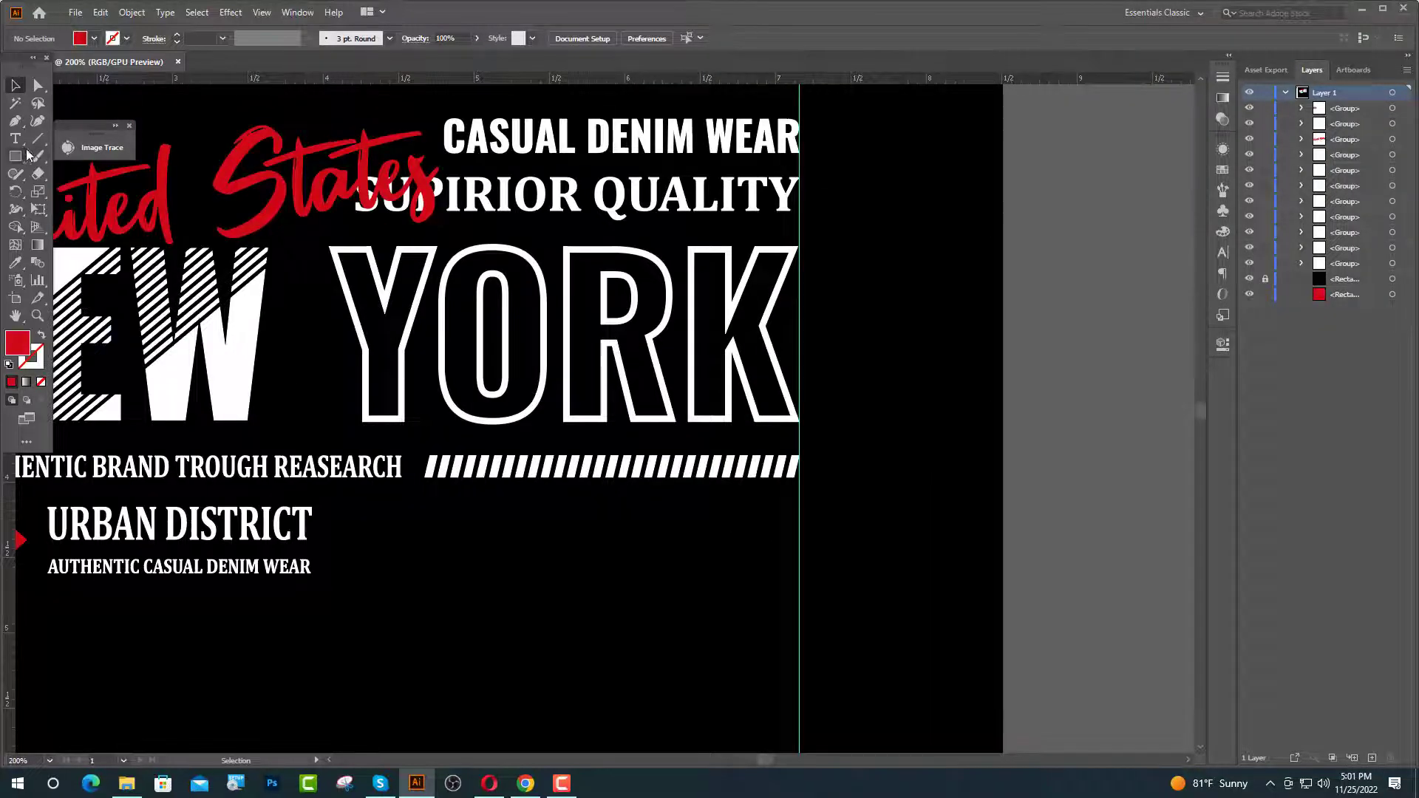
# Step: Add the text #ORIGINAL SINCE in 16 pt Cambria Bold below the slanted bars and shift it slightly toward the right guide
pyautogui.press('t')
pyautogui.click(489, 527)
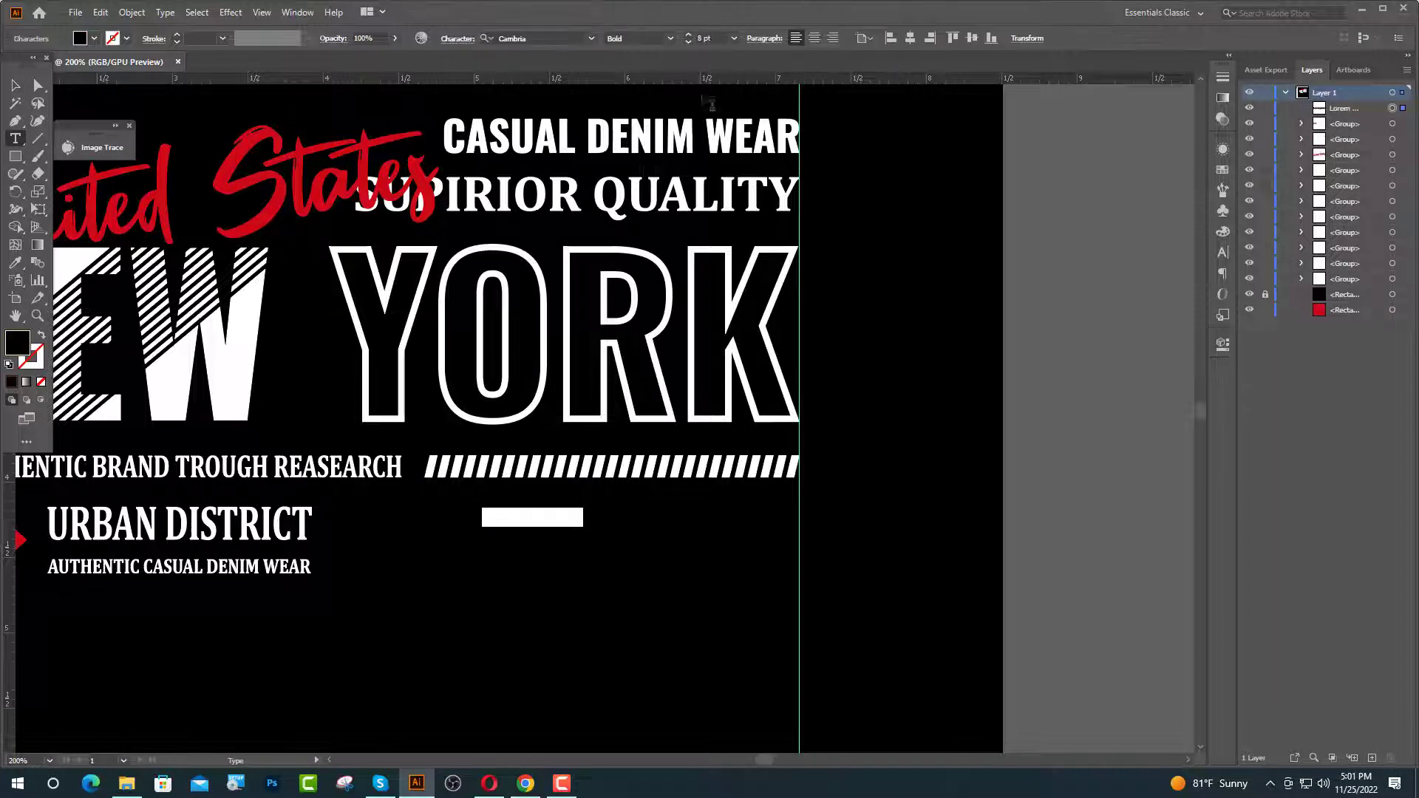
pyautogui.click(700, 38)
pyautogui.write('16')
pyautogui.press('Return')
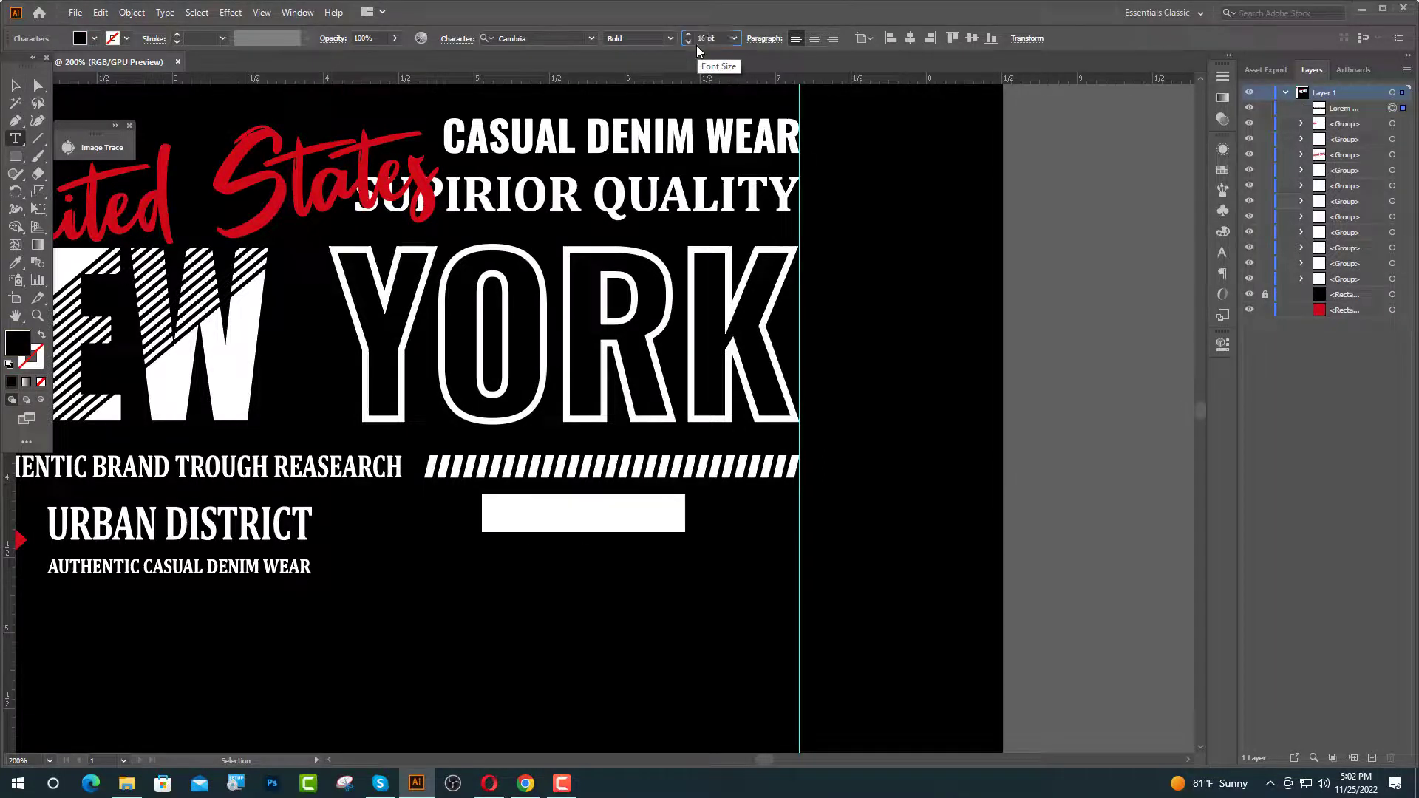
pyautogui.press('BackSpace')
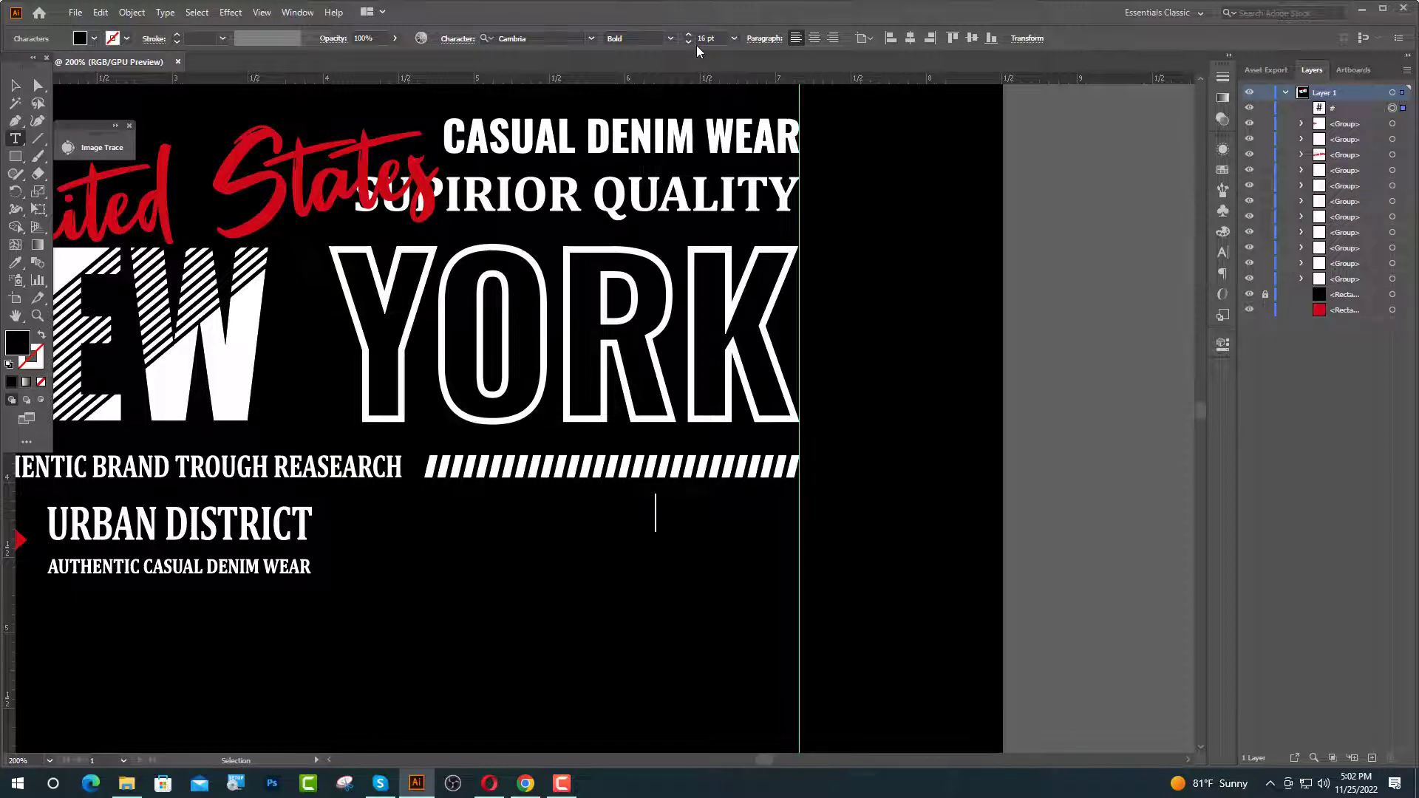
pyautogui.write('#ORIGINAL SINCE')
pyautogui.press('Escape')
pyautogui.moveTo(631, 515); pyautogui.dragTo(654, 523)
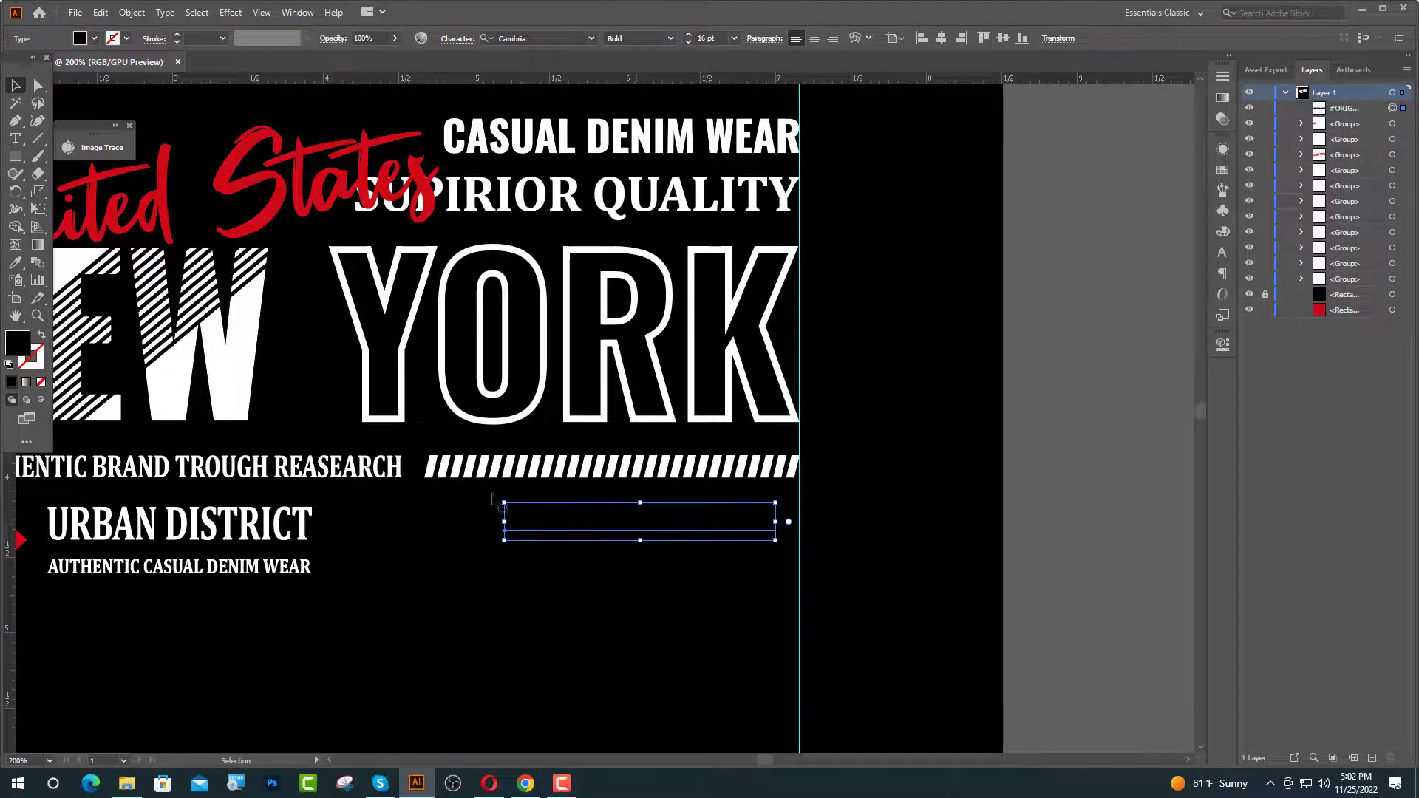
# Step: Colour #ORIGINAL SINCE with the white of the NEW lettering and convert it to outlines
pyautogui.click(16, 265)
pyautogui.click(191, 381)
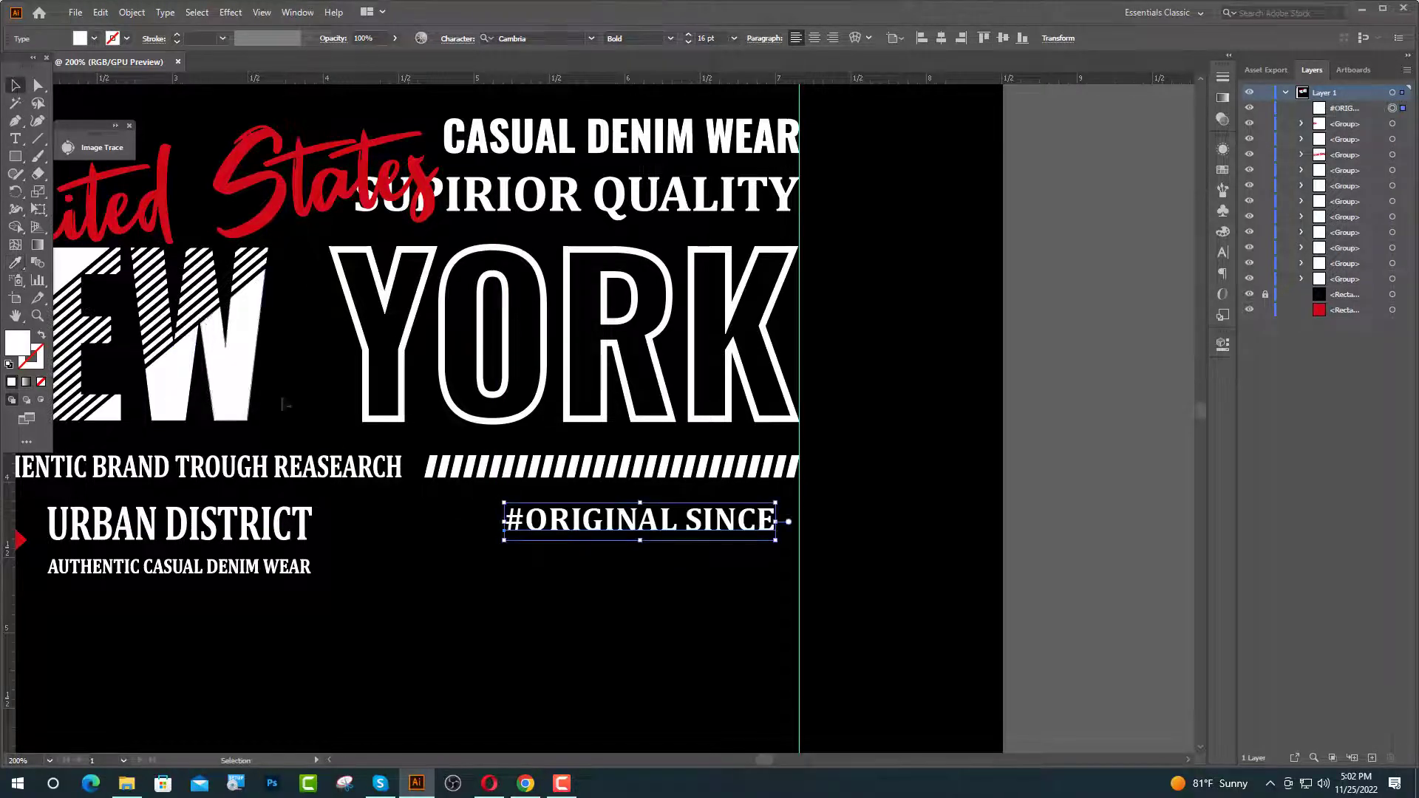
pyautogui.scroll(1, 665, 525)
pyautogui.rightClick(628, 523)
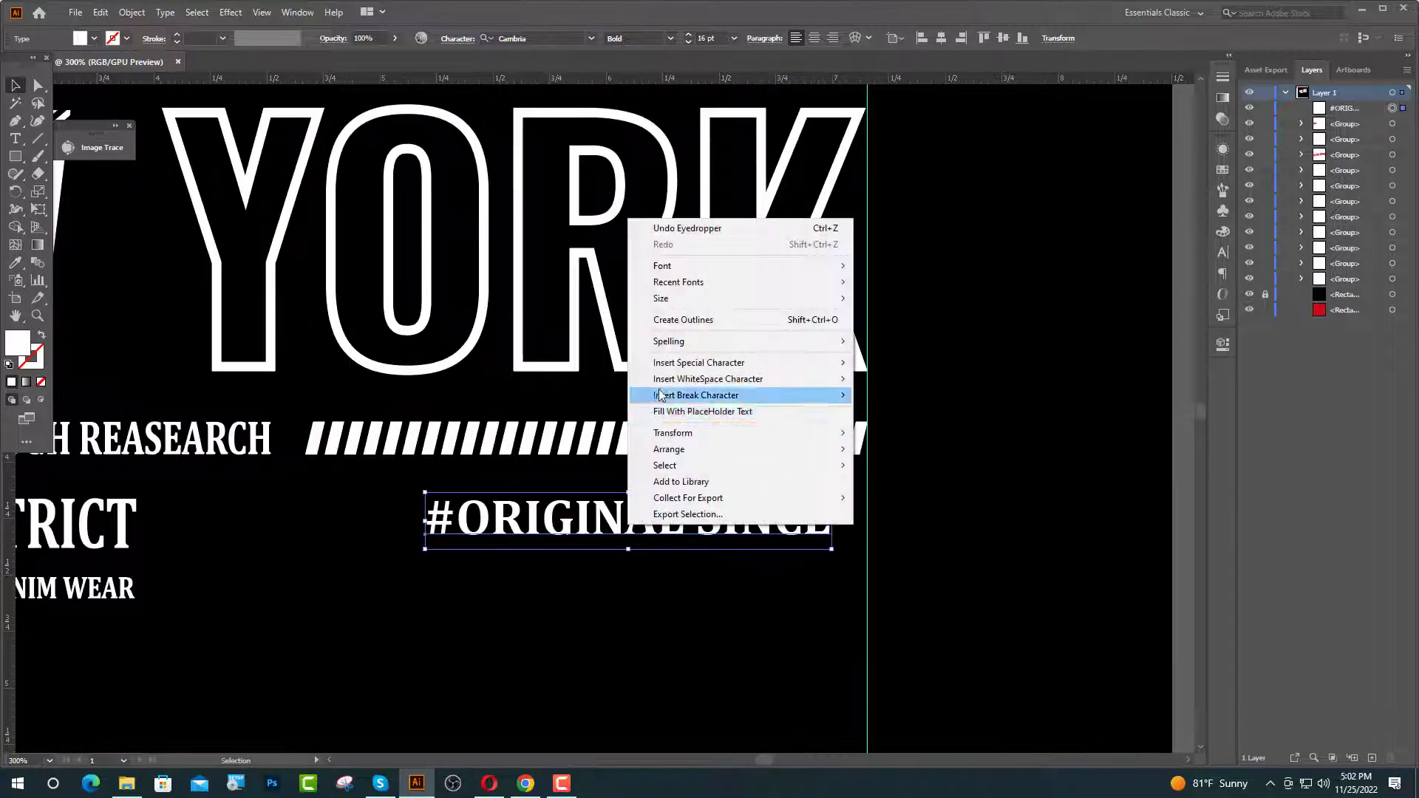
pyautogui.click(684, 319)
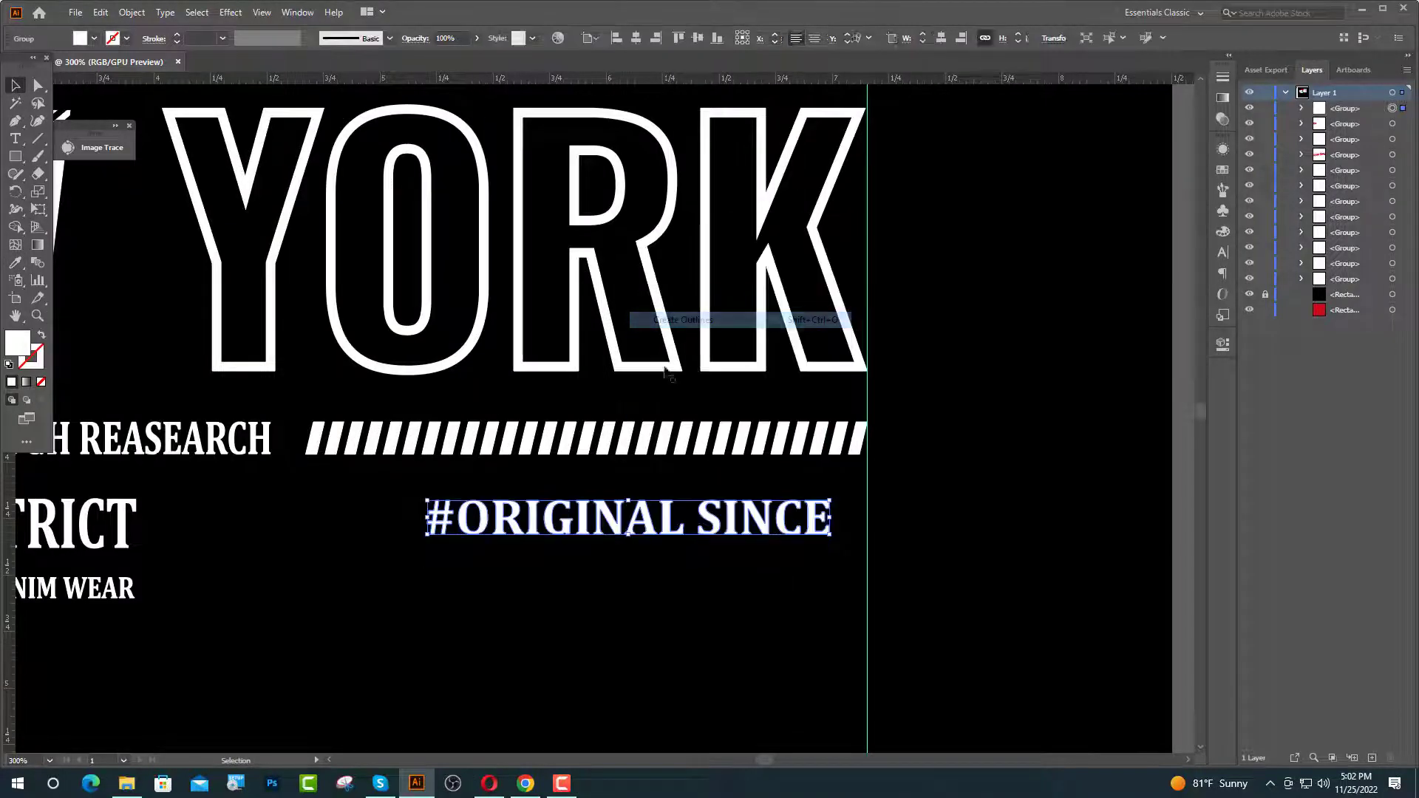
# Step: Align the top edge of #ORIGINAL SINCE with the top of the URBAN DISTRICT group
pyautogui.keyDown('shift'); pyautogui.click(124, 522); pyautogui.keyUp('shift')
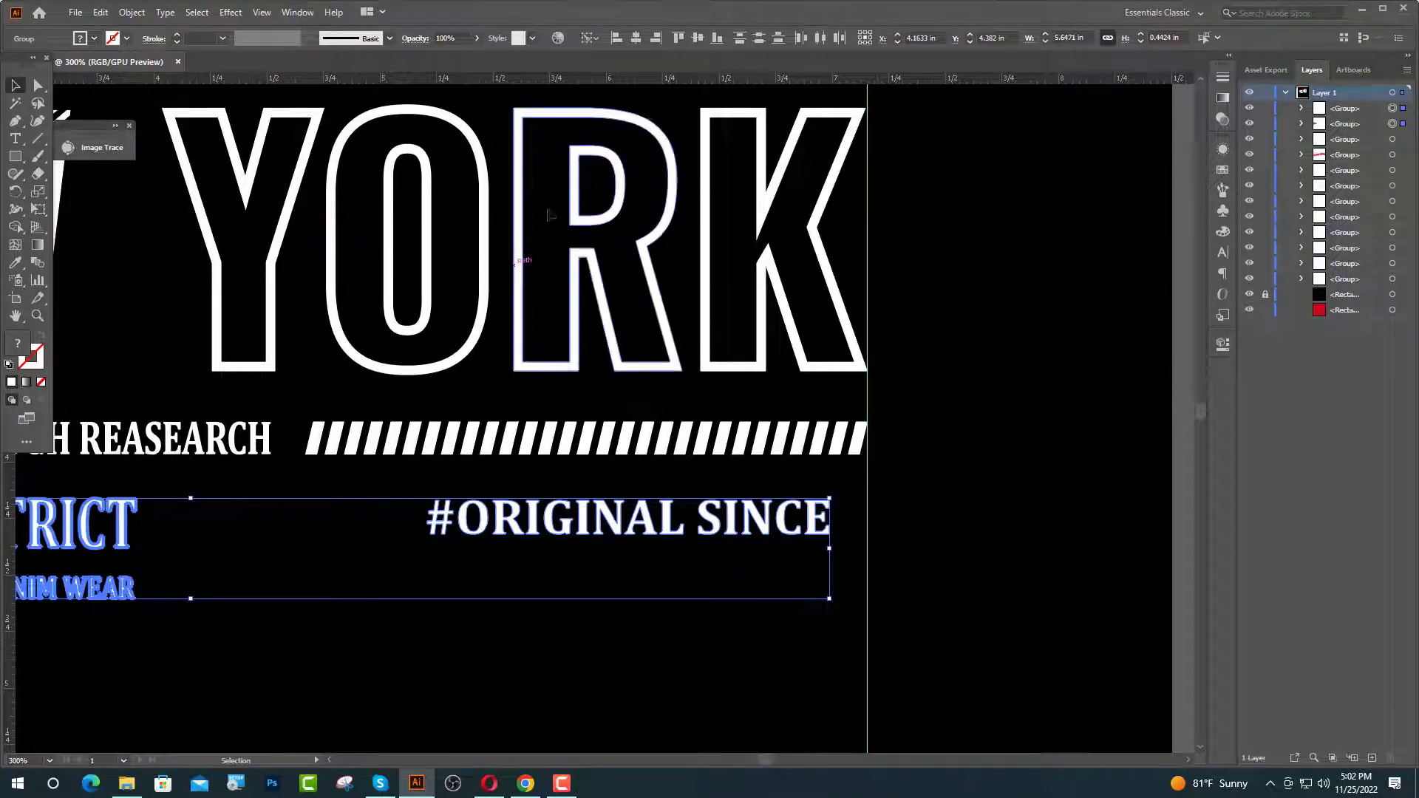
pyautogui.click(595, 639)
pyautogui.click(594, 527)
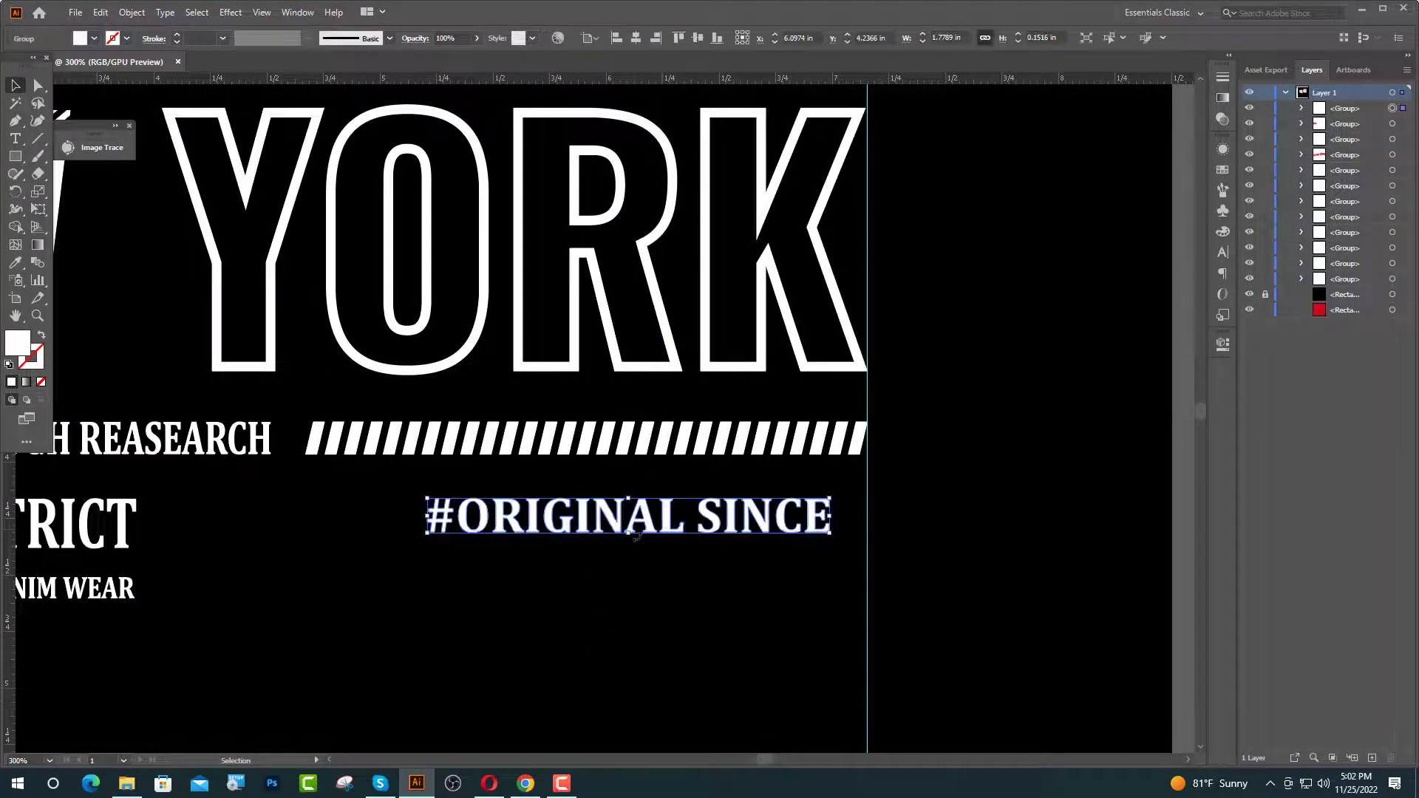
# Step: Stretch #ORIGINAL SINCE slightly taller and move it so its right end meets the right guide
pyautogui.moveTo(630, 531); pyautogui.dragTo(631, 549)
pyautogui.click(651, 562)
pyautogui.moveTo(770, 539); pyautogui.dragTo(804, 540)
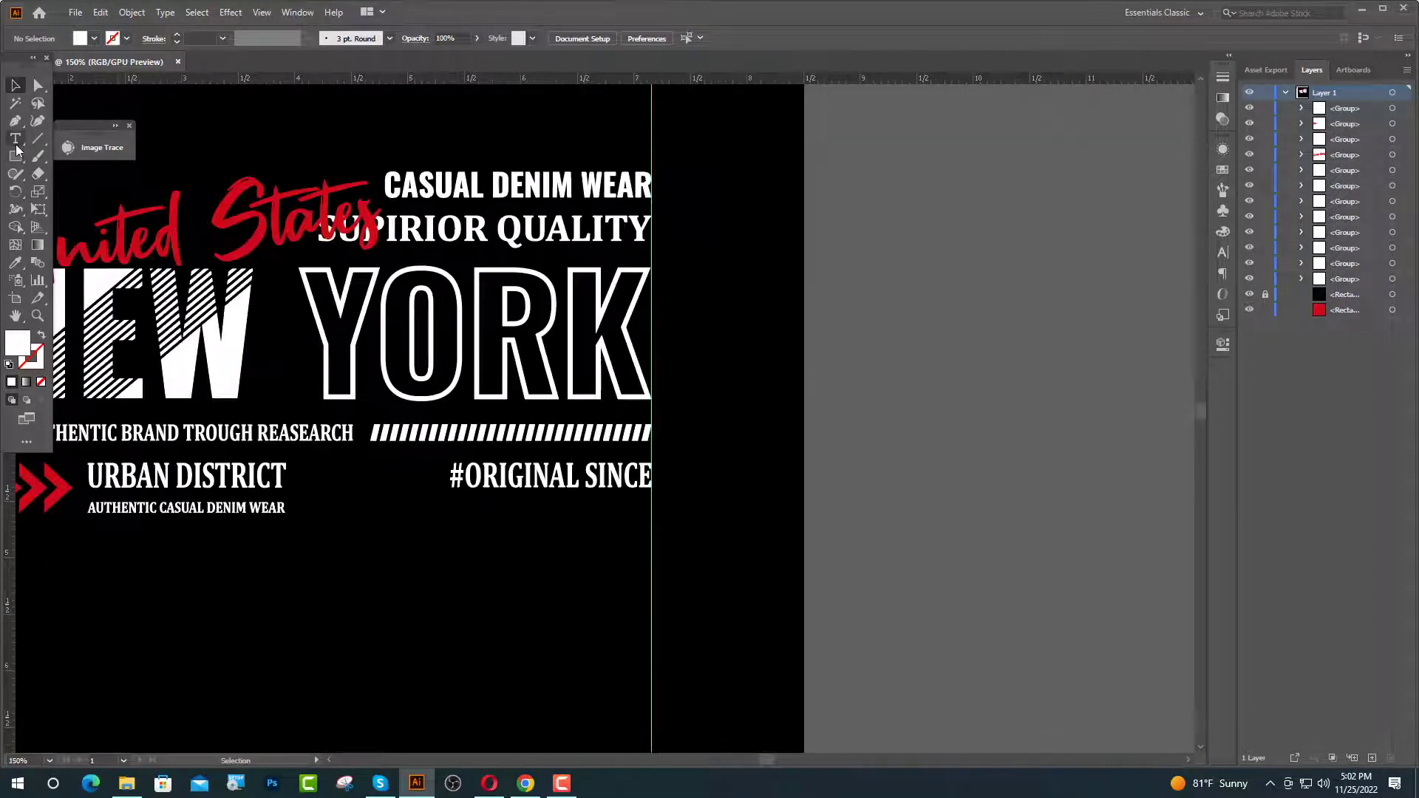
# Step: Add the text 1989 in 52 pt Oswald Bold and place it just below #ORIGINAL SINCE
pyautogui.click(16, 145)
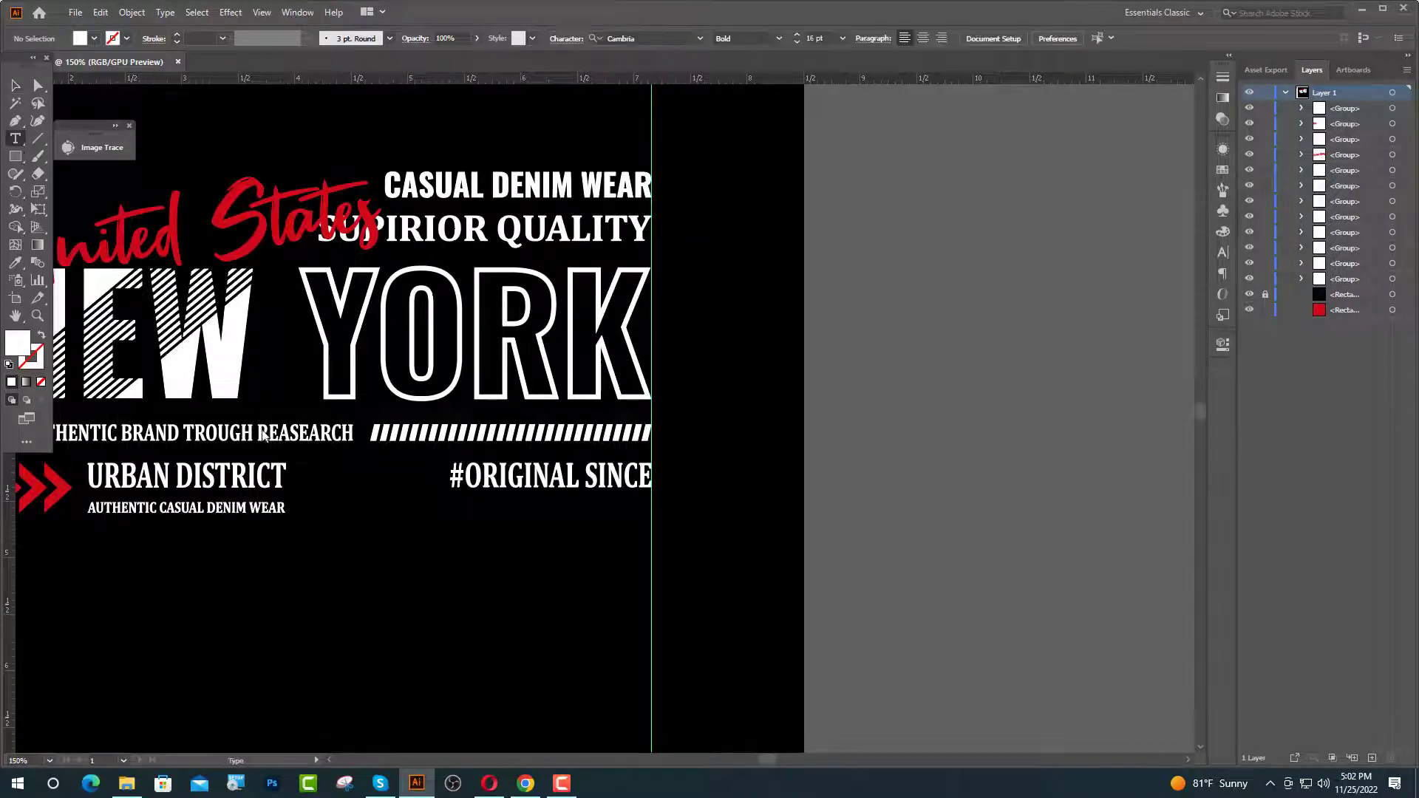
pyautogui.click(433, 550)
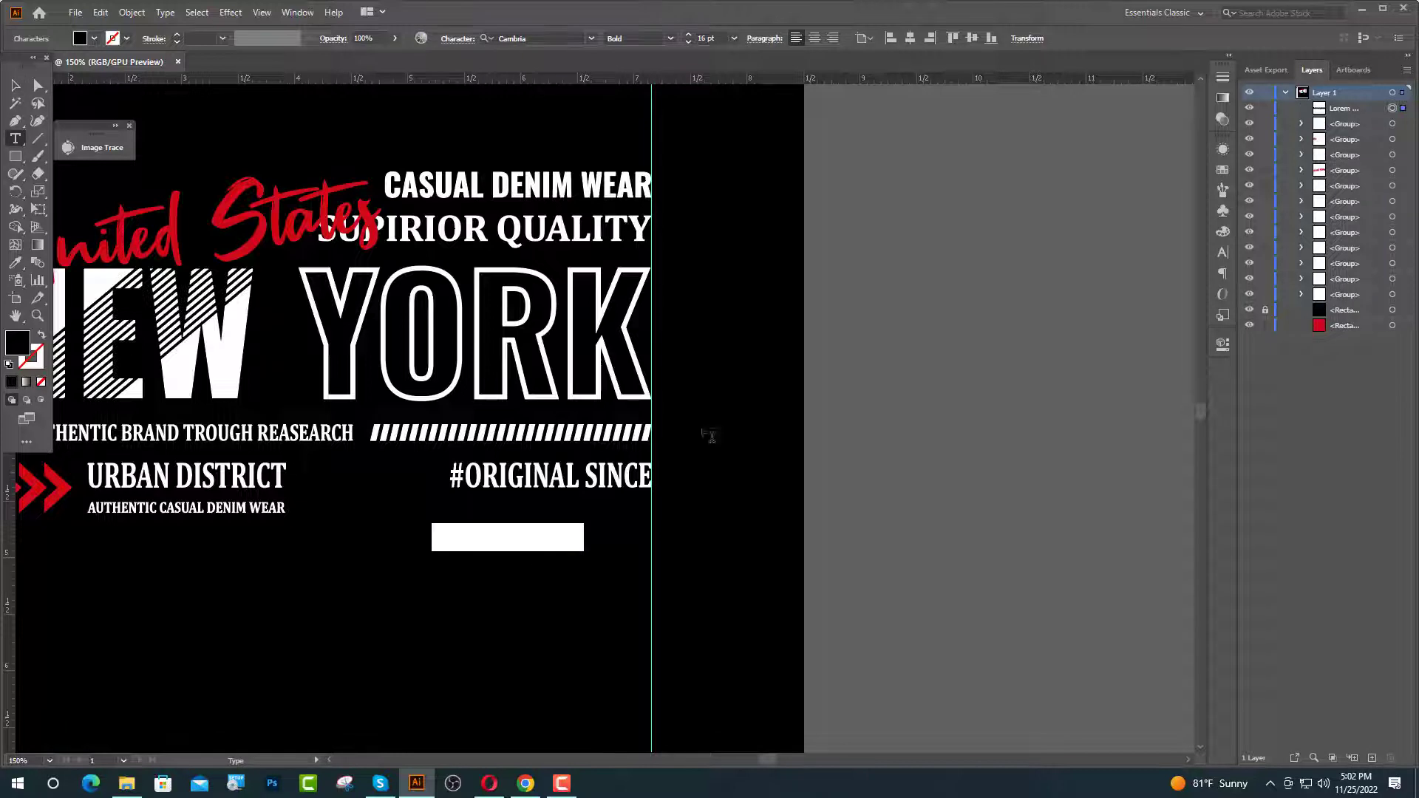
pyautogui.click(706, 38)
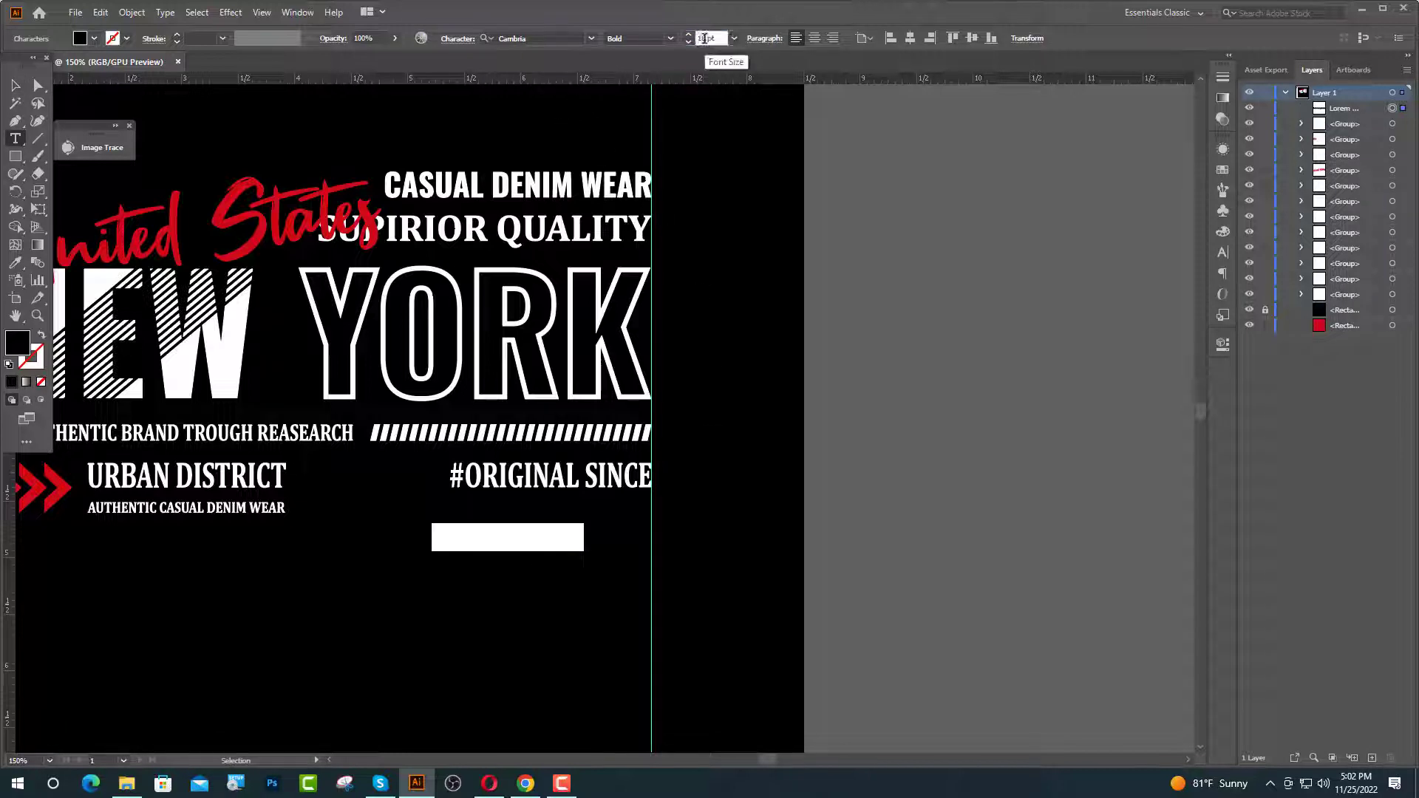
pyautogui.click(536, 38)
pyautogui.write('OS')
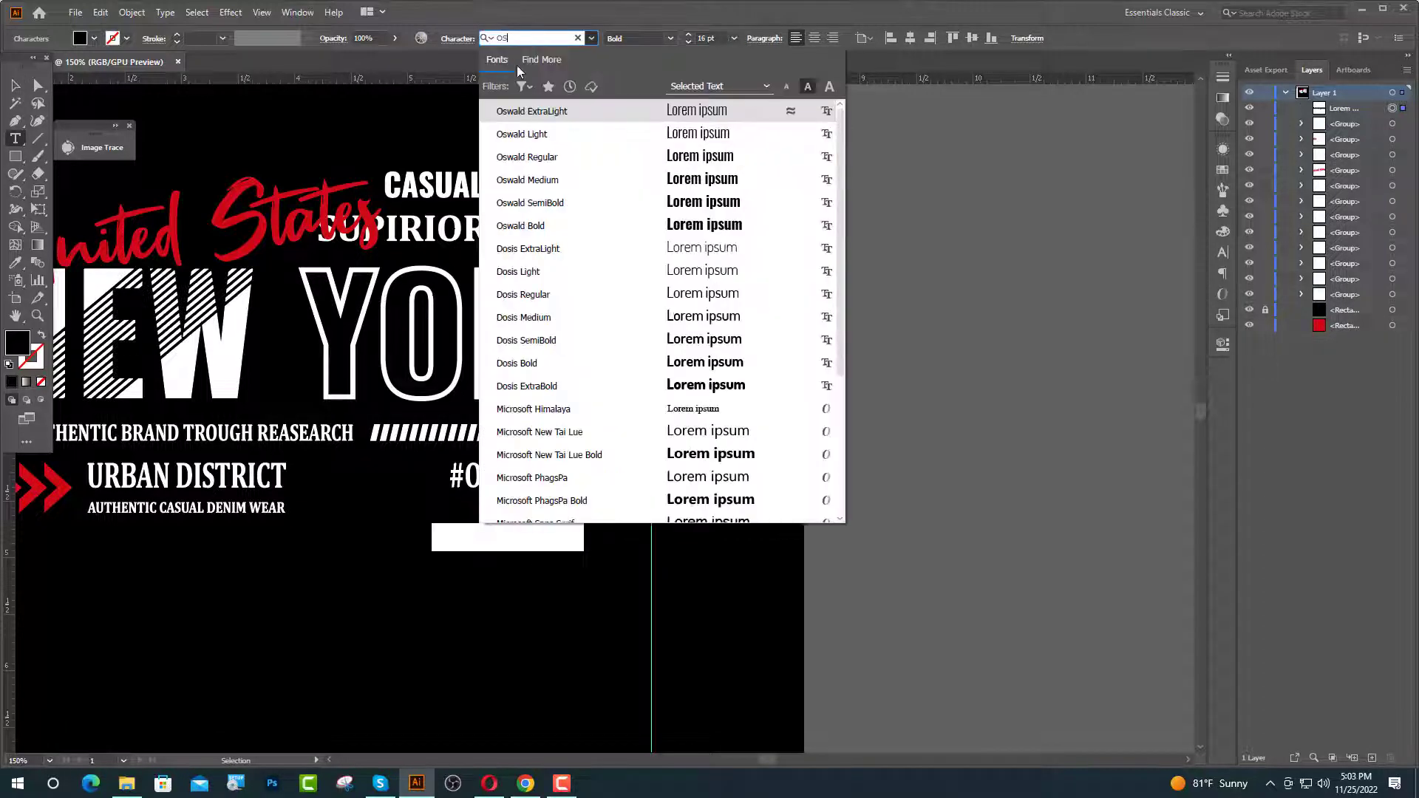
pyautogui.click(563, 235)
pyautogui.moveTo(707, 38); pyautogui.dragTo(697, 40)
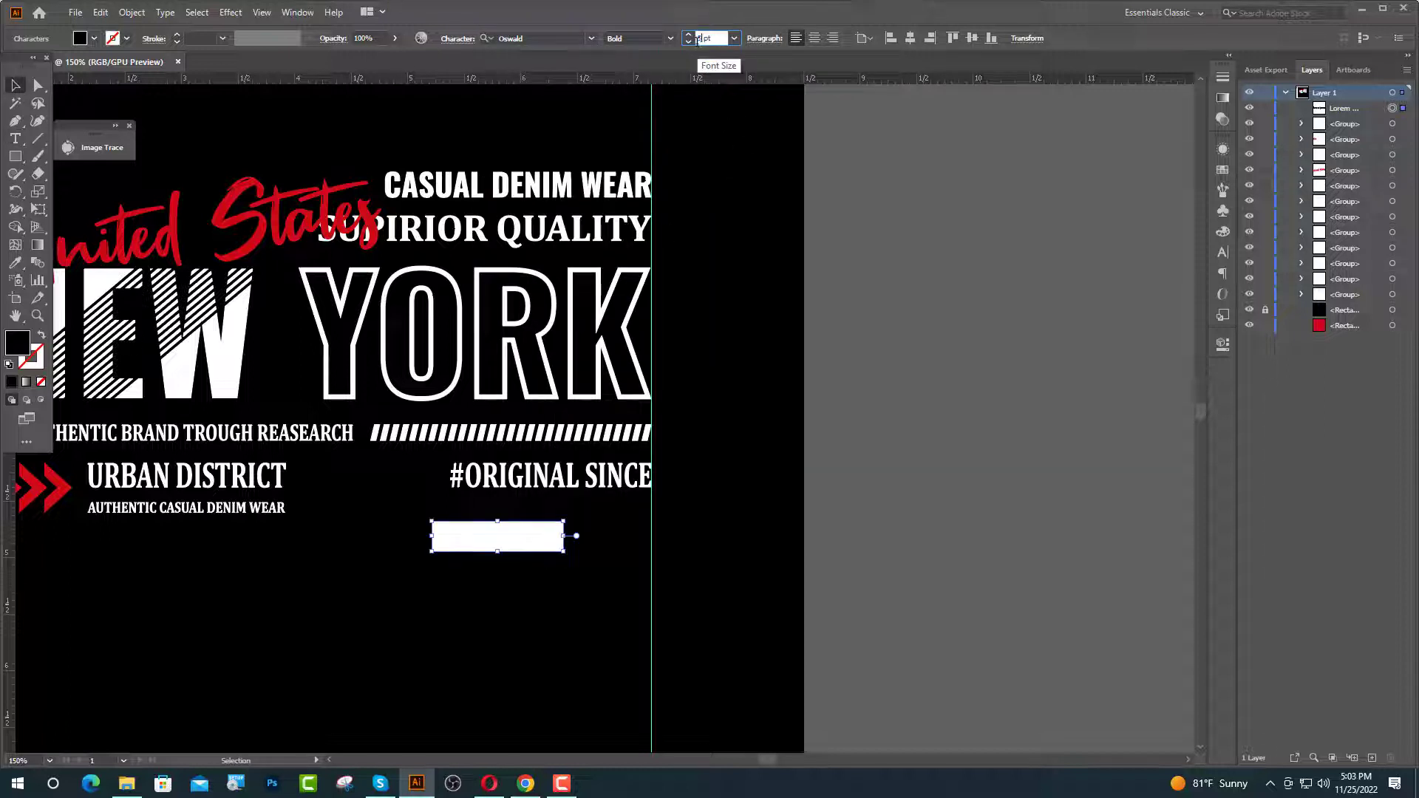
pyautogui.write('52')
pyautogui.press('Return')
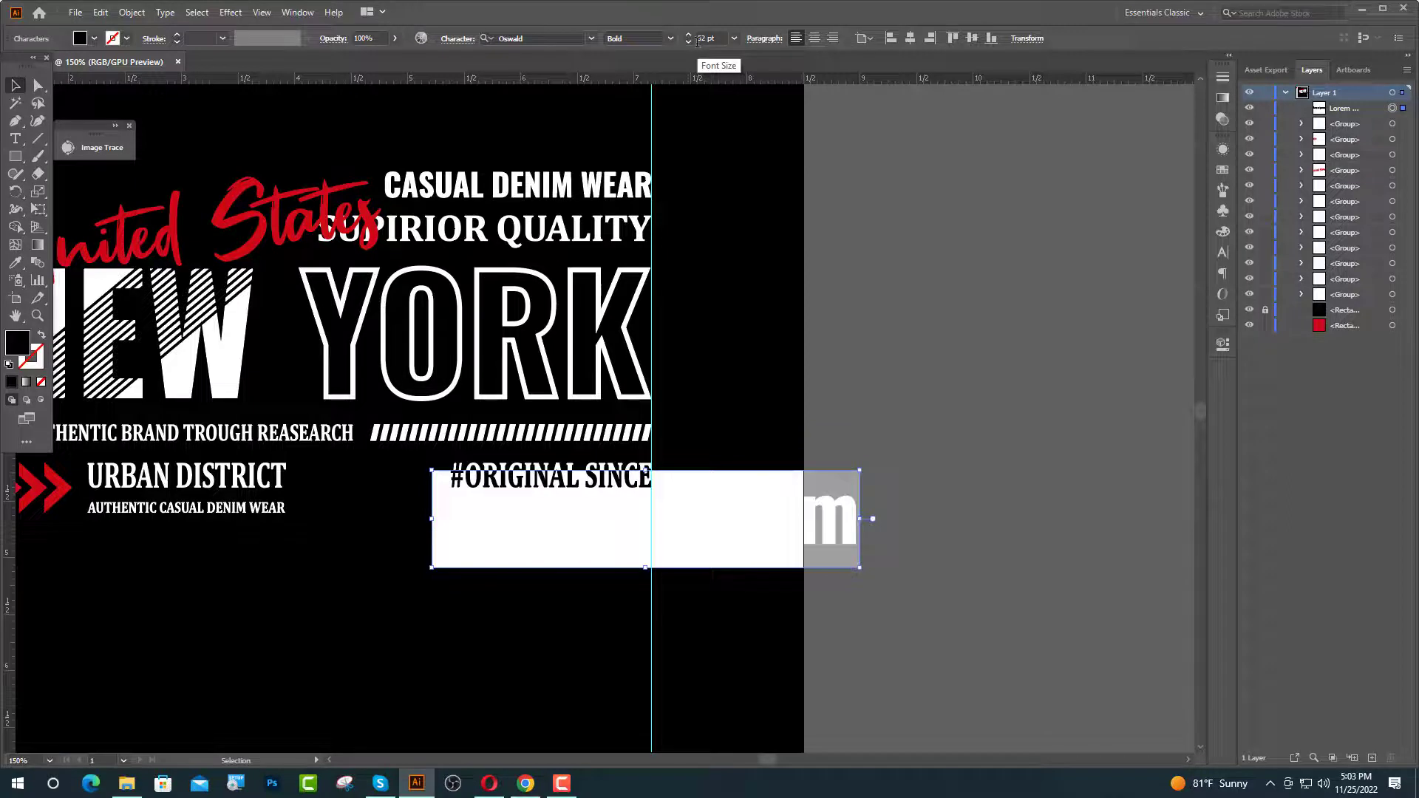
pyautogui.write('1998')
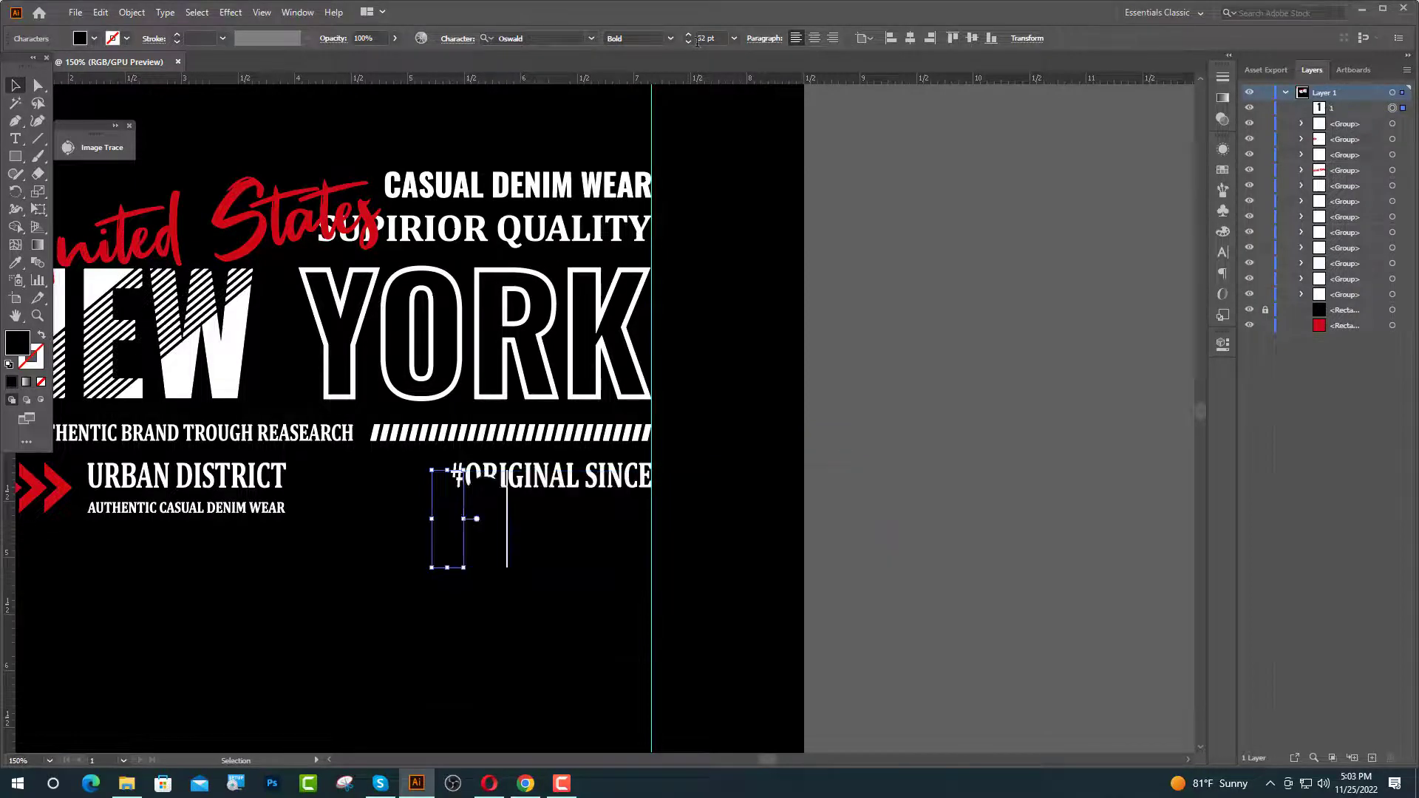
pyautogui.moveTo(551, 534); pyautogui.dragTo(587, 571)
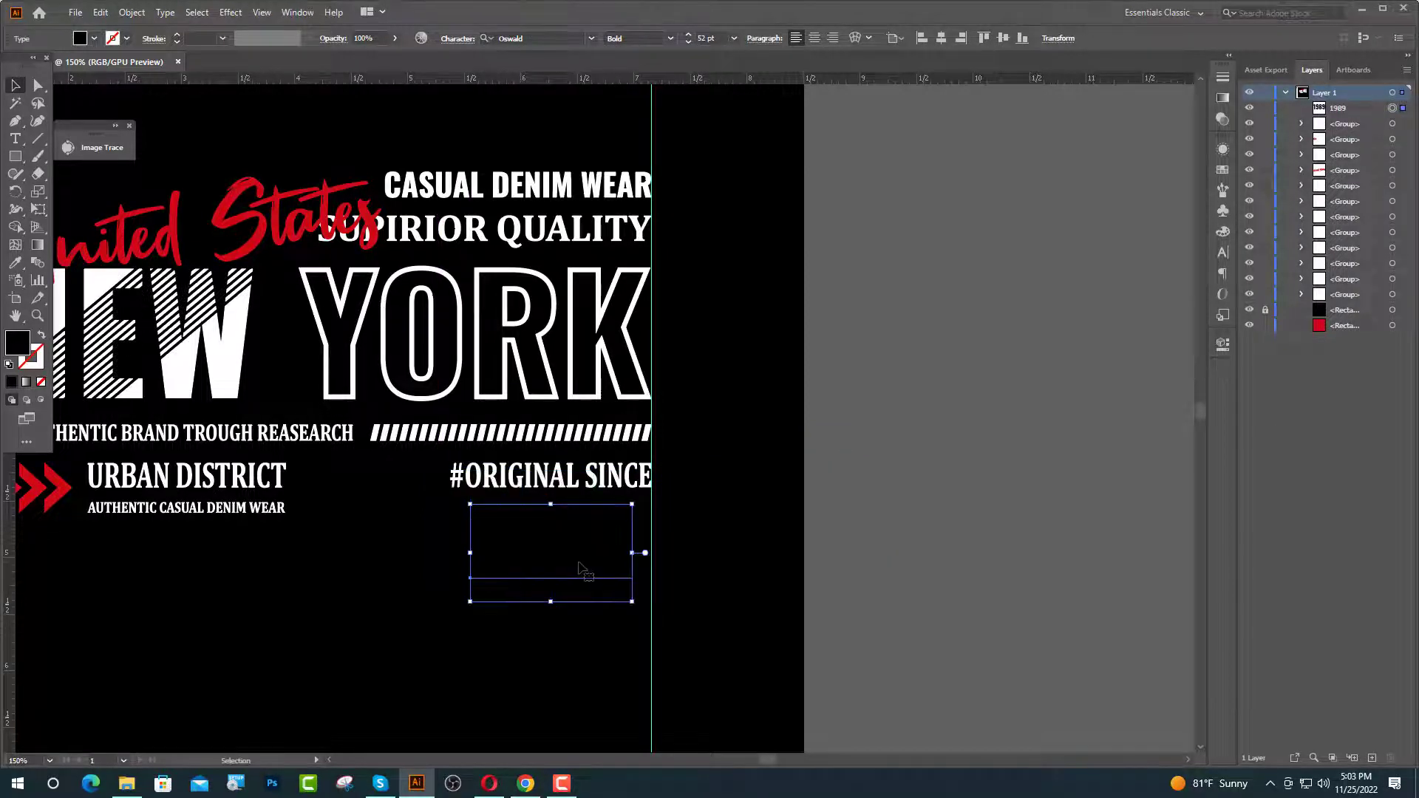
# Step: Convert 1989 to outlines and colour it with the red of the United States script
pyautogui.rightClick(587, 569)
pyautogui.click(657, 358)
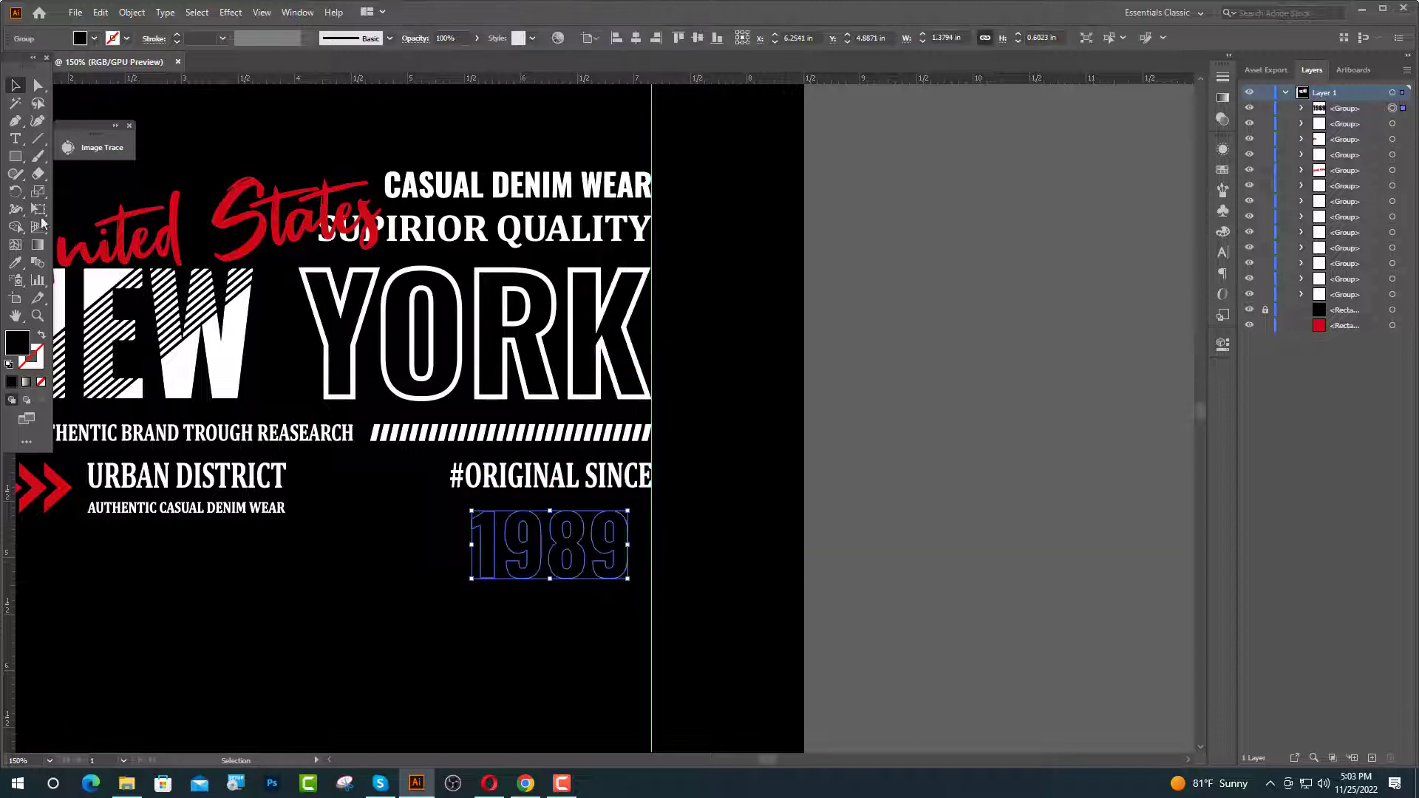
pyautogui.click(15, 263)
pyautogui.click(122, 247)
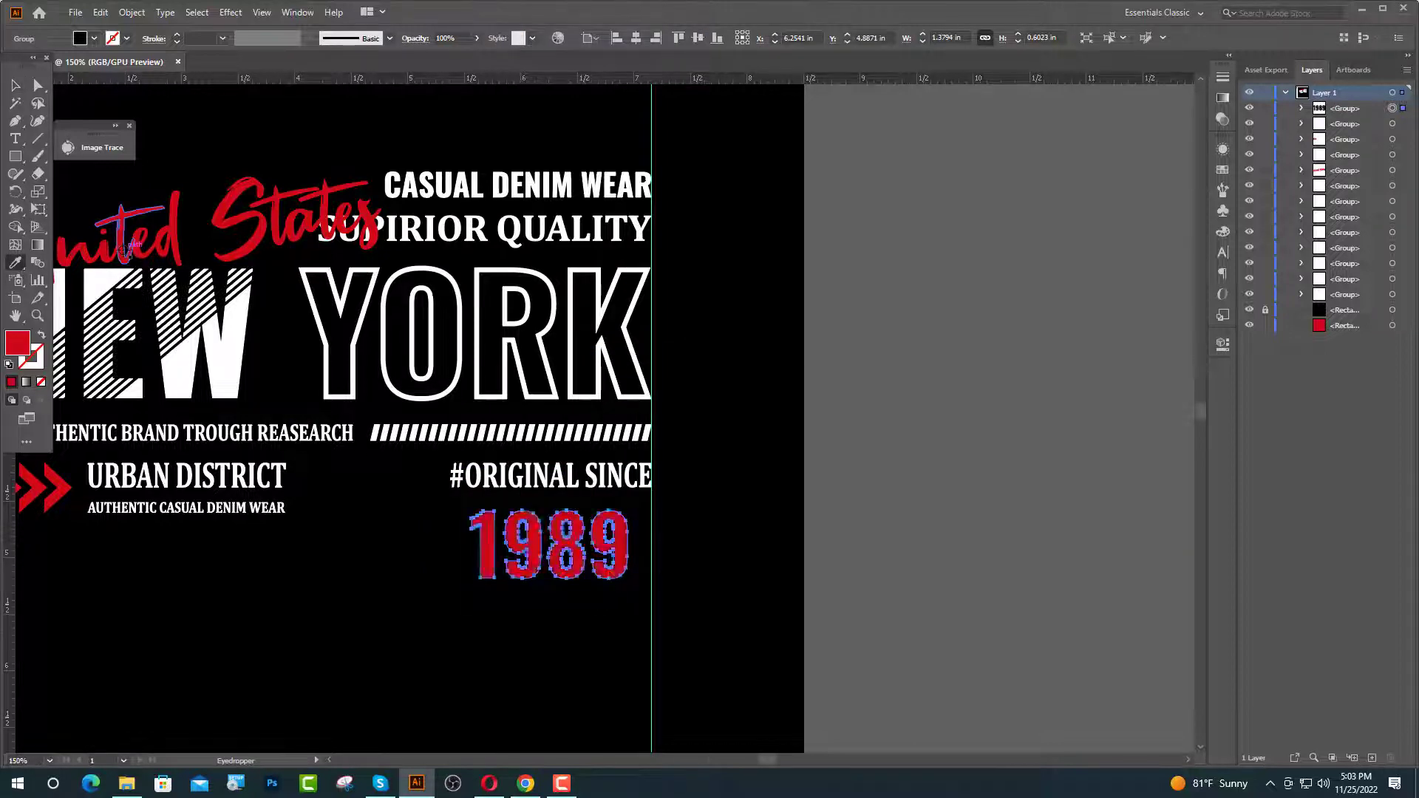
pyautogui.press('v')
# Step: Enlarge 1989 proportionally to match the width of #ORIGINAL SINCE and move its right end against the right guide
pyautogui.click(627, 583)
pyautogui.scroll(1, 559, 539)
pyautogui.click(566, 549)
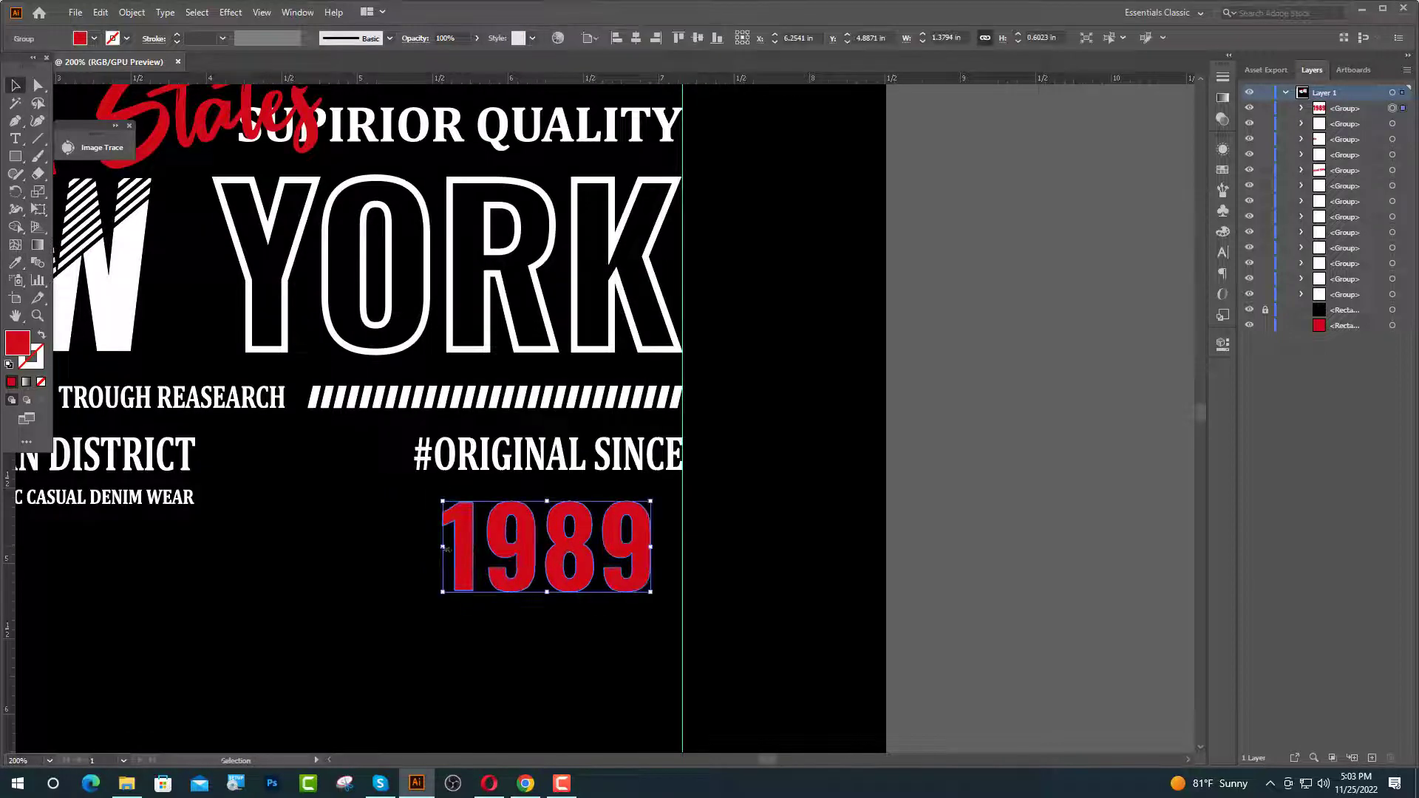
pyautogui.moveTo(444, 548); pyautogui.dragTo(392, 557)
pyautogui.moveTo(496, 560); pyautogui.dragTo(526, 560)
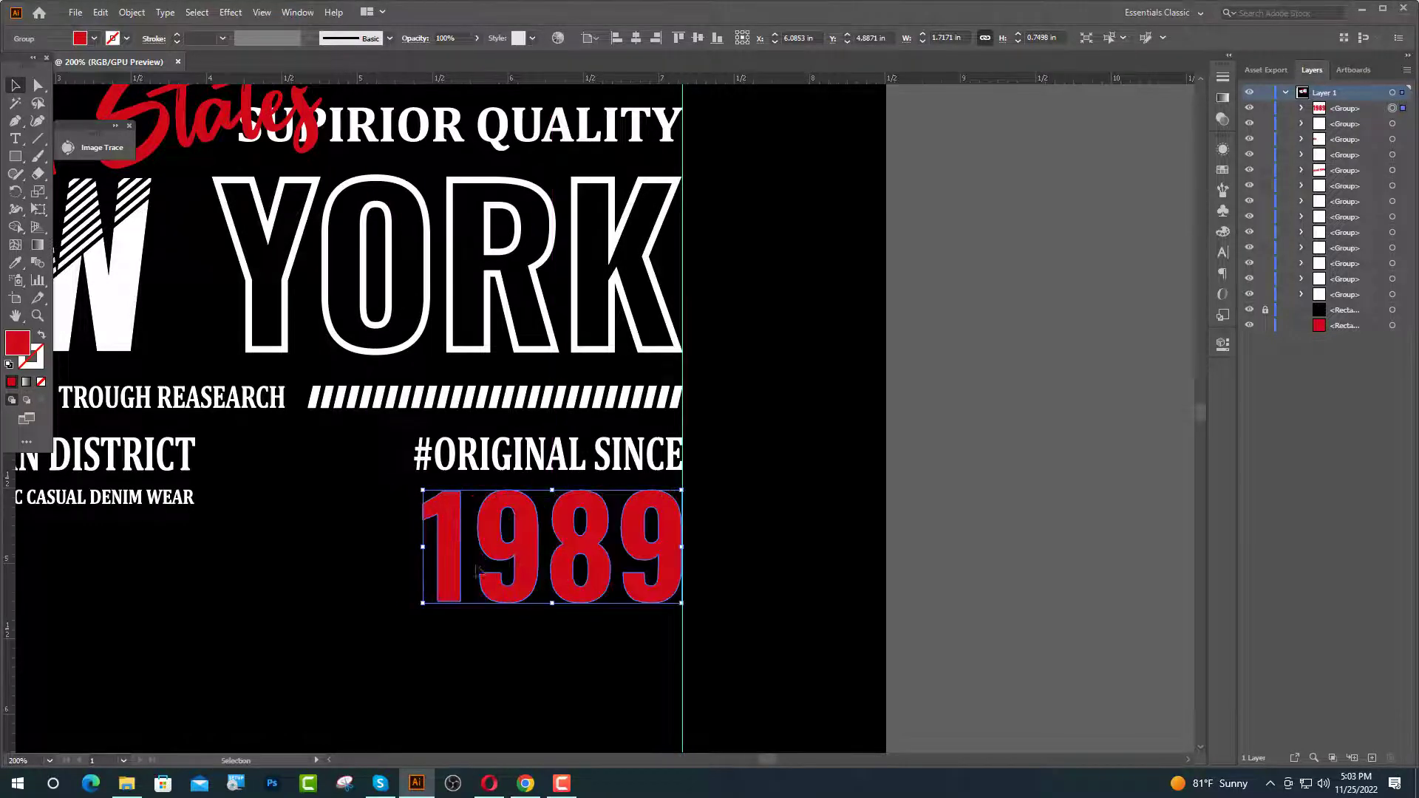
pyautogui.moveTo(417, 548); pyautogui.dragTo(413, 547)
pyautogui.moveTo(446, 554); pyautogui.dragTo(446, 556)
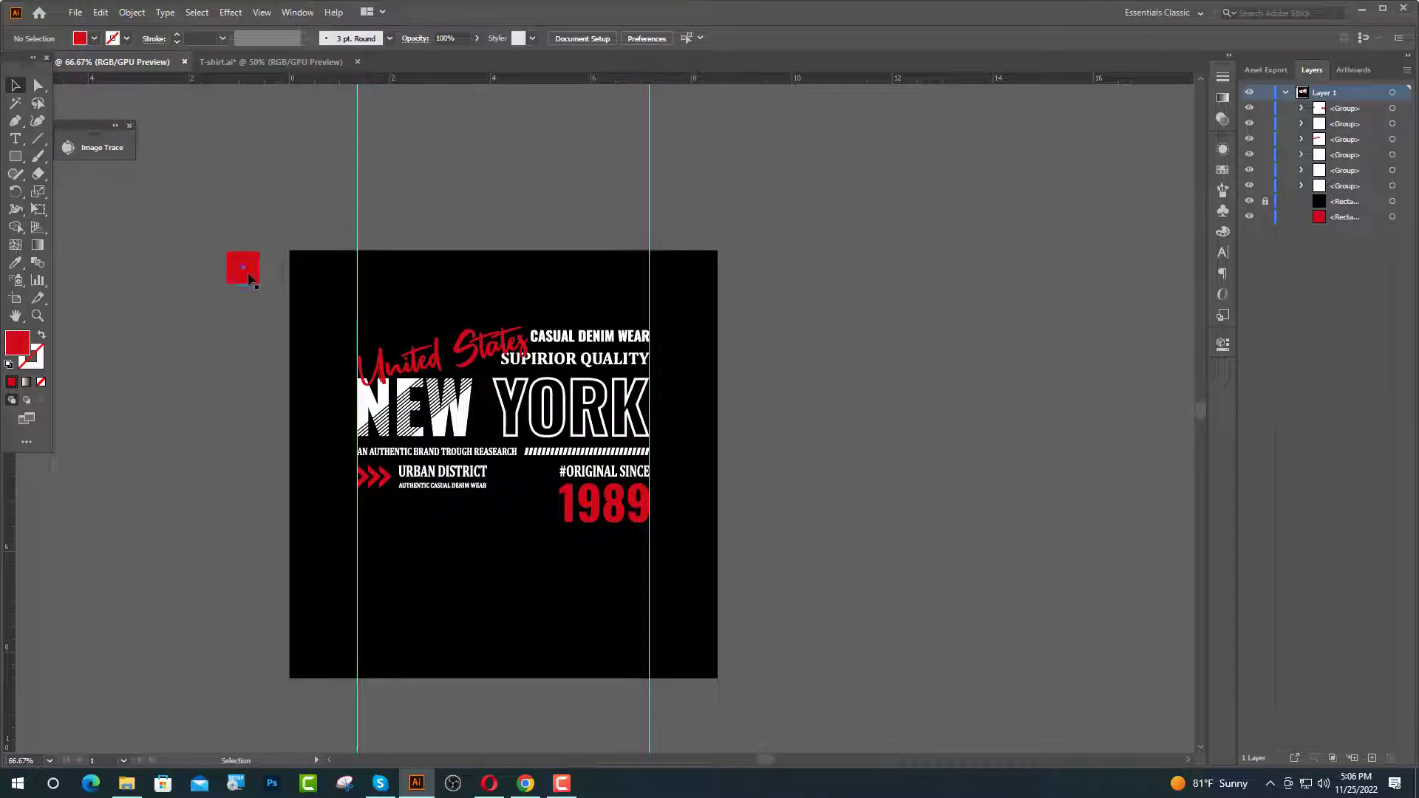
# Step: Delete the red sample square beside the artboard and the vertical guides
pyautogui.click(249, 278)
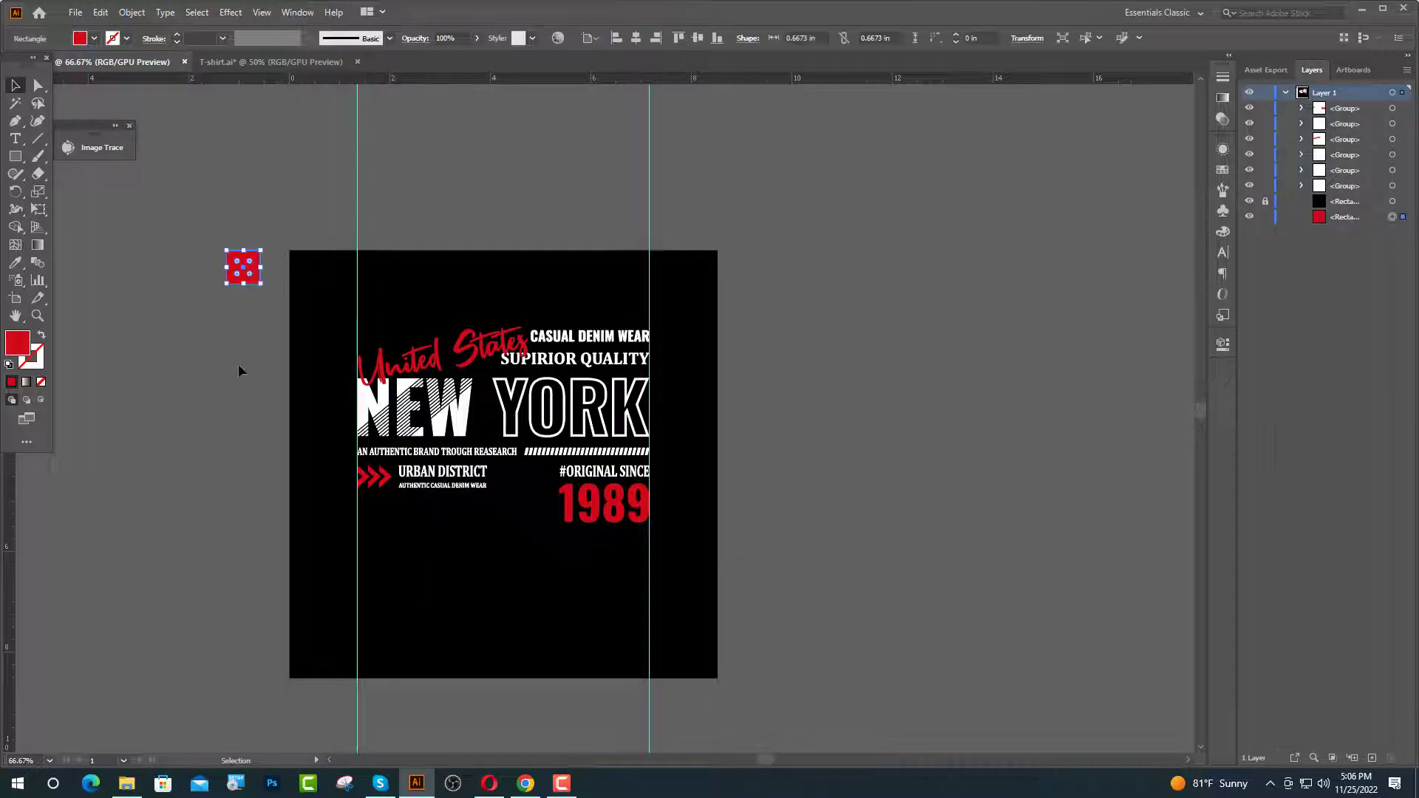
pyautogui.press('Delete')
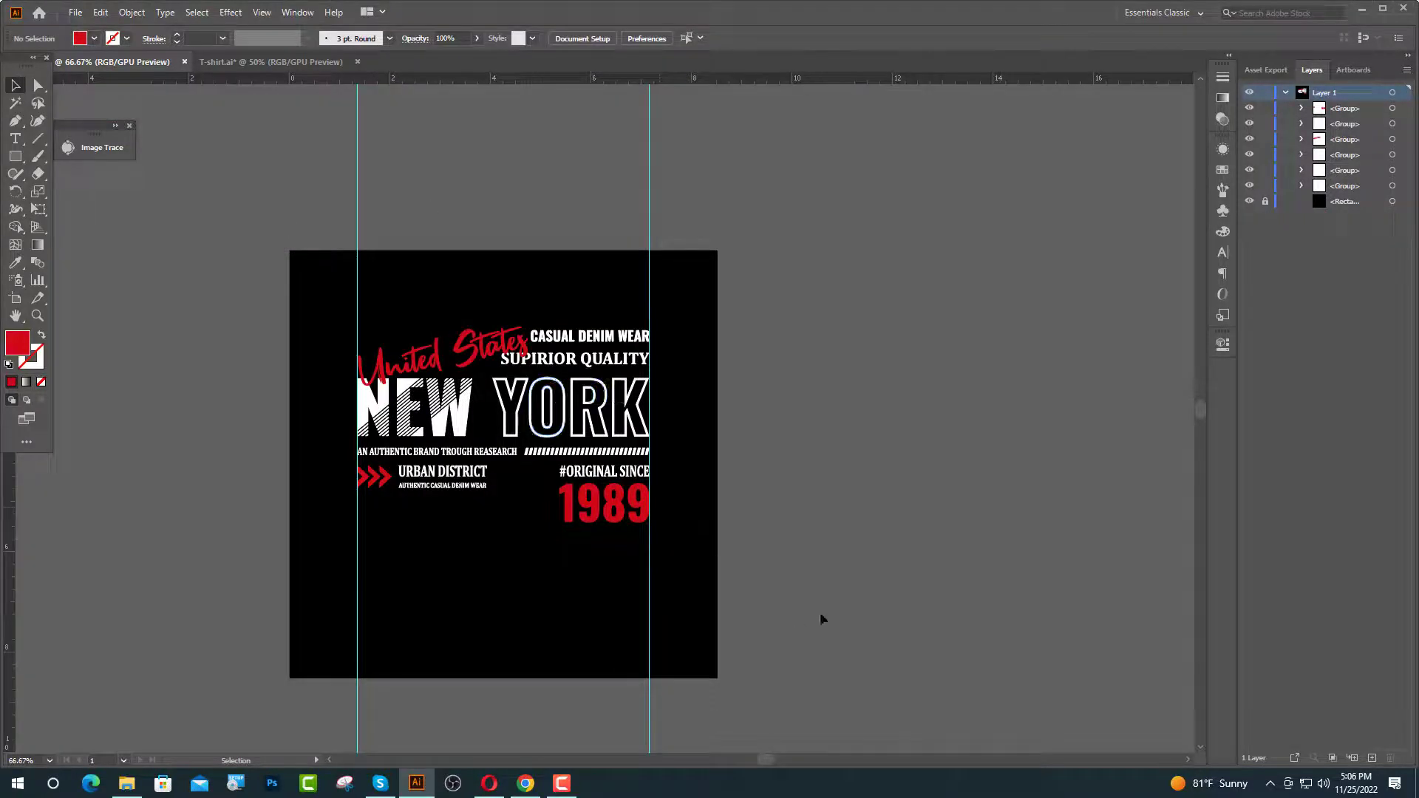
pyautogui.moveTo(820, 618); pyautogui.dragTo(574, 674)
pyautogui.press('Delete')
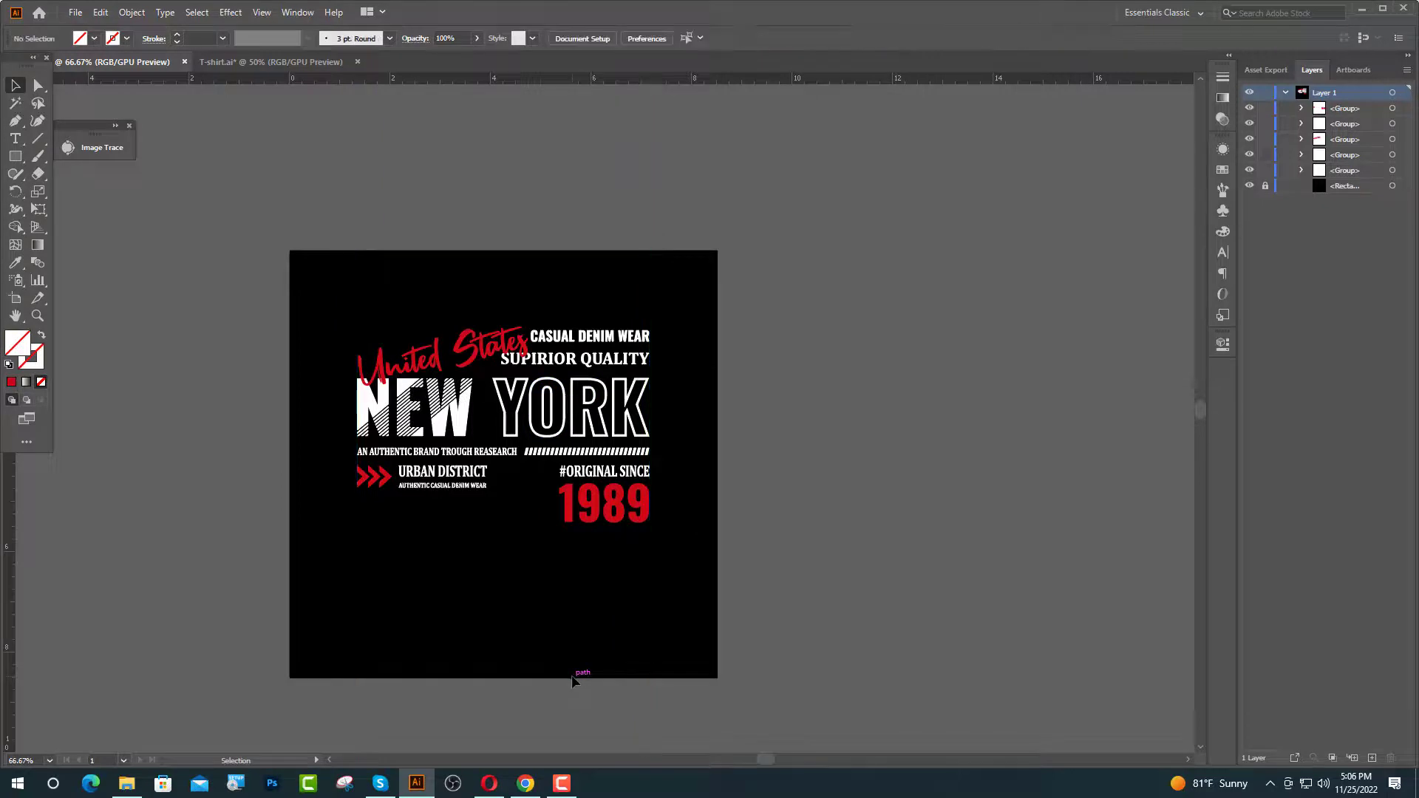
# Step: Enlarge the whole design as one group to about 7.31 in wide and centre it on the artboard
pyautogui.moveTo(339, 317); pyautogui.dragTo(681, 526)
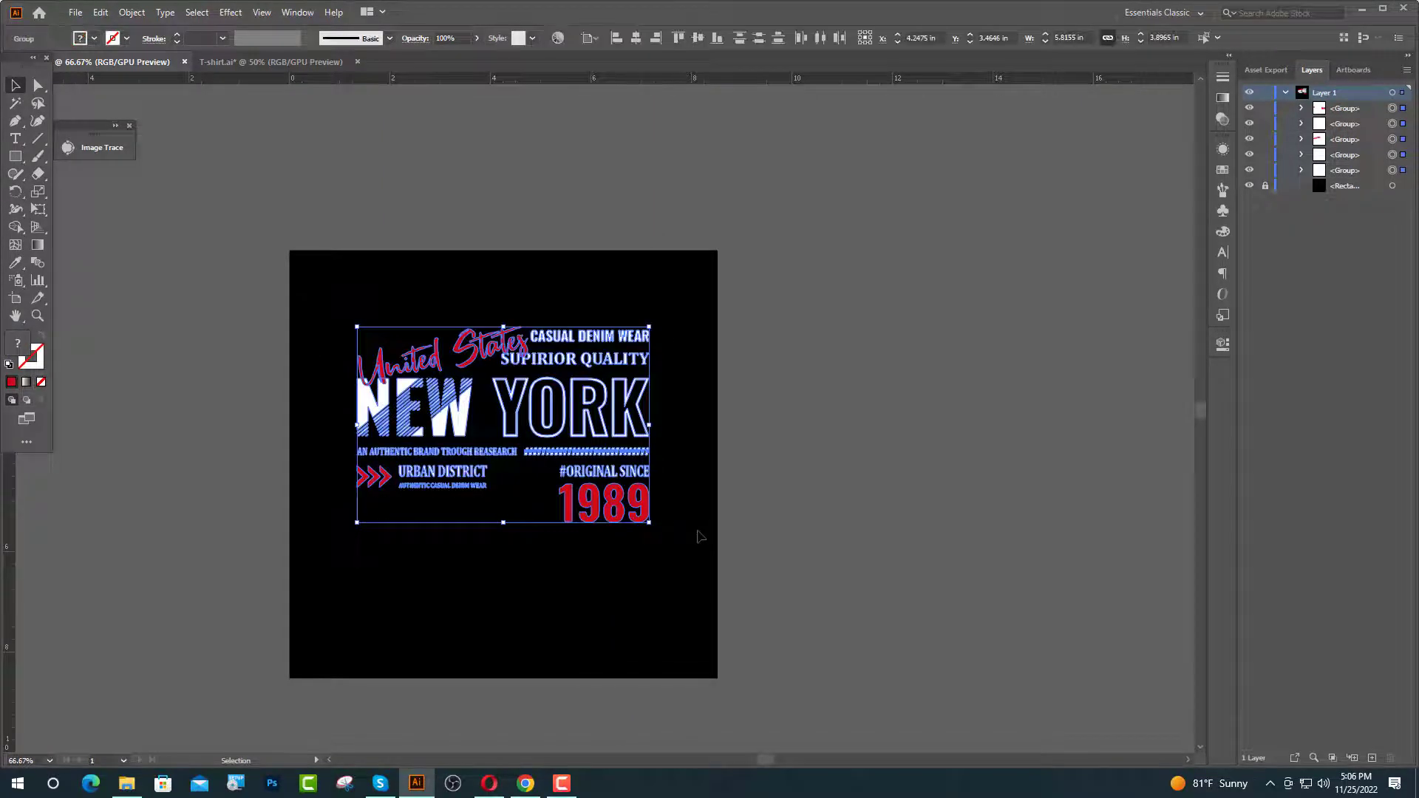
pyautogui.hotkey('ctrl', 'g')
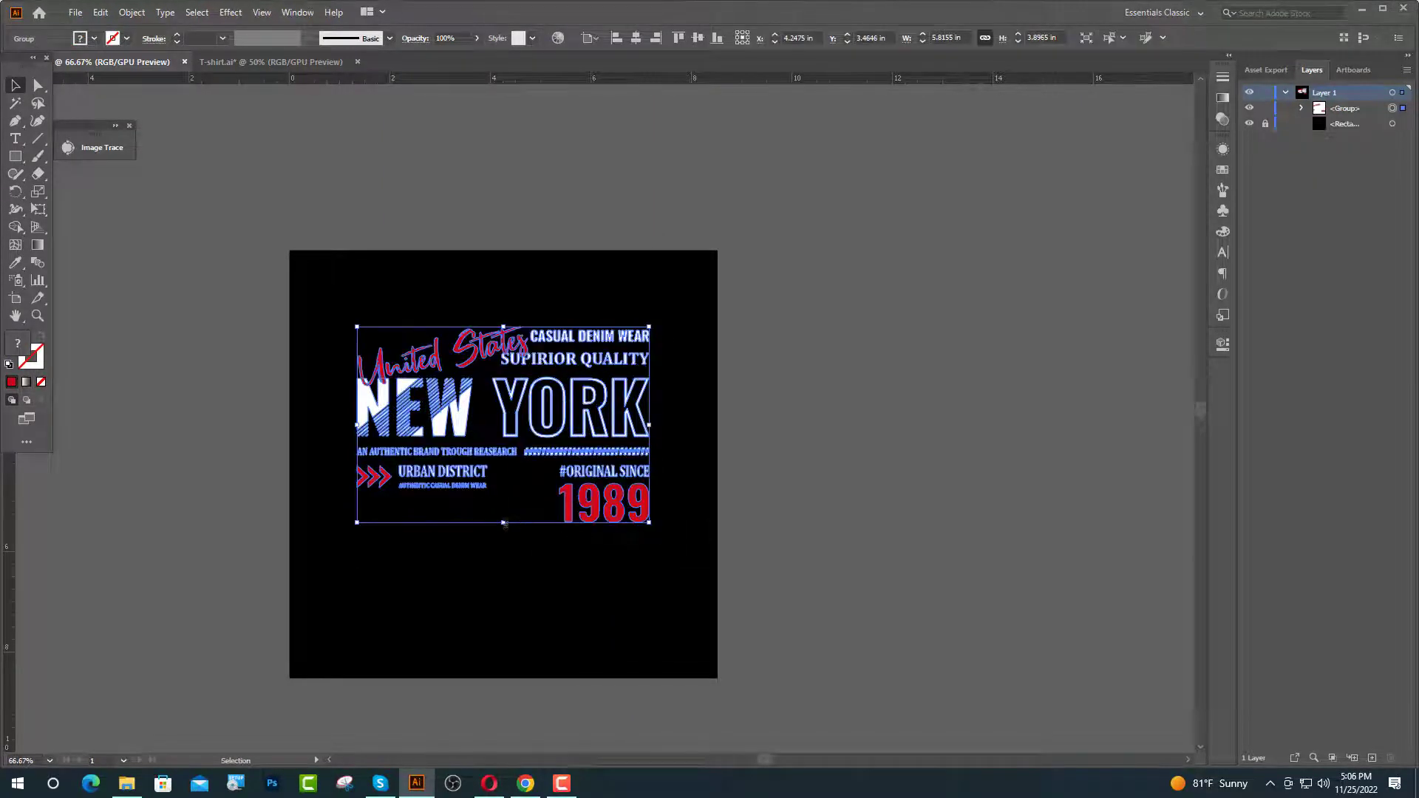
pyautogui.moveTo(503, 522); pyautogui.dragTo(512, 548)
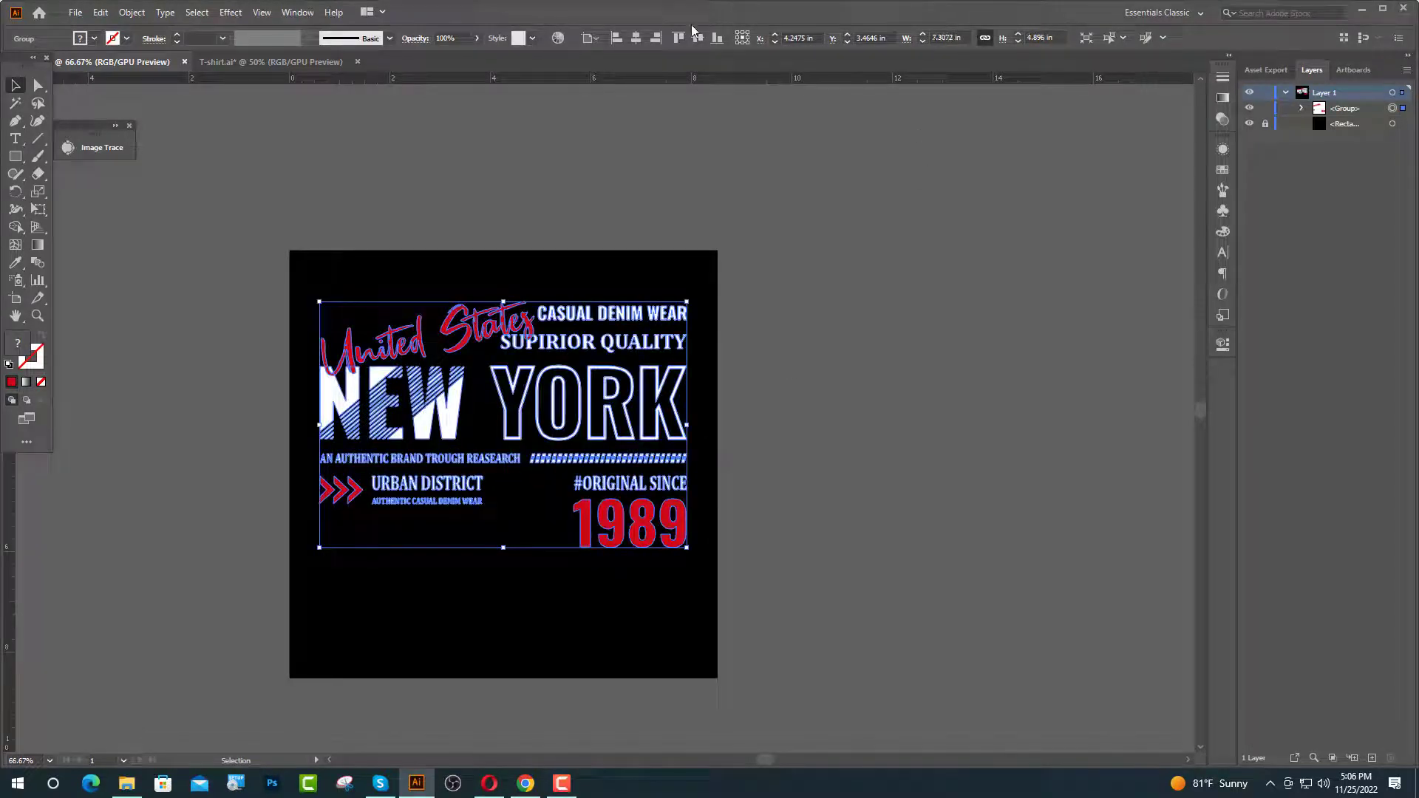
pyautogui.click(636, 38)
pyautogui.click(698, 37)
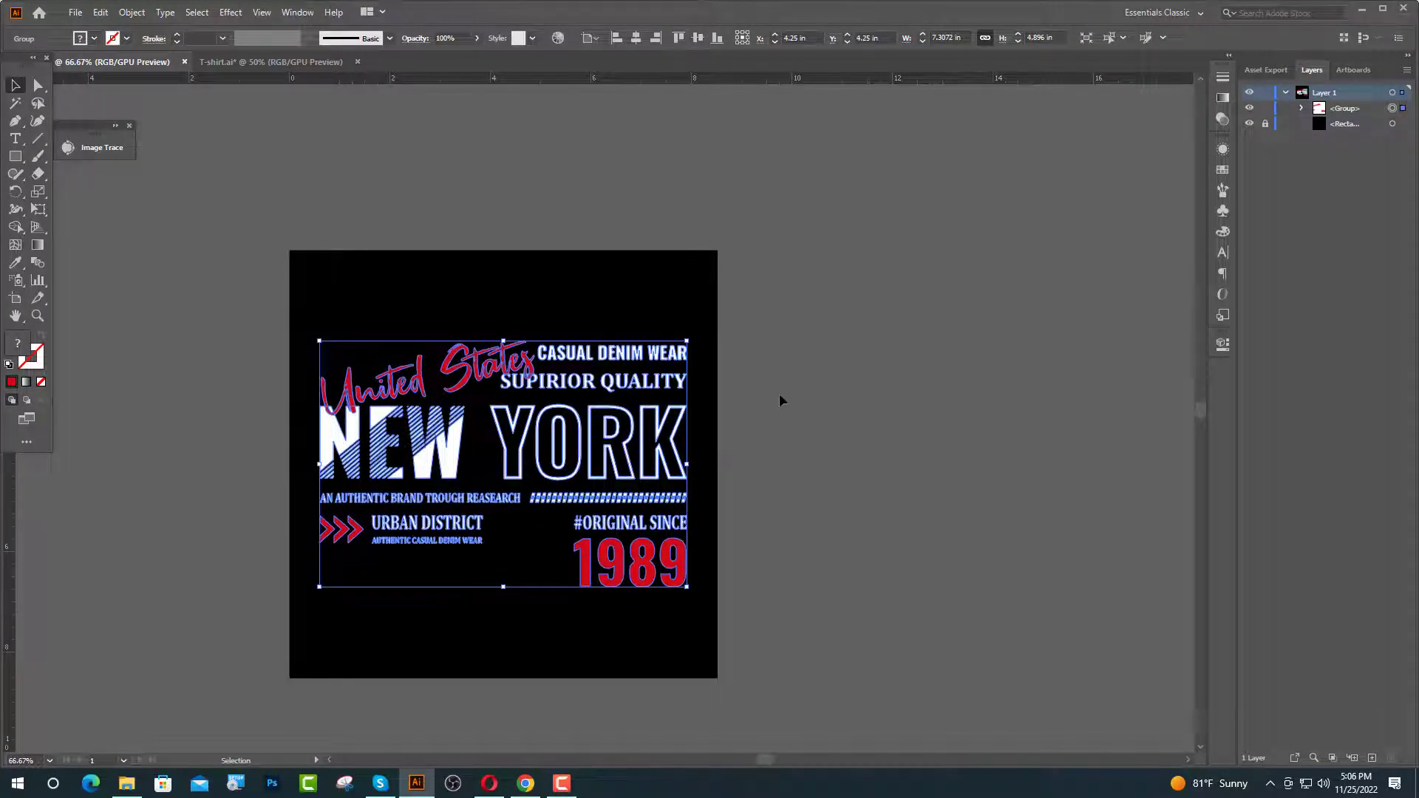
# Step: Place the grouped design on the shirt in T-shirt.ai and centre it horizontally and vertically on the artboard
pyautogui.moveTo(529, 439); pyautogui.dragTo(537, 396)
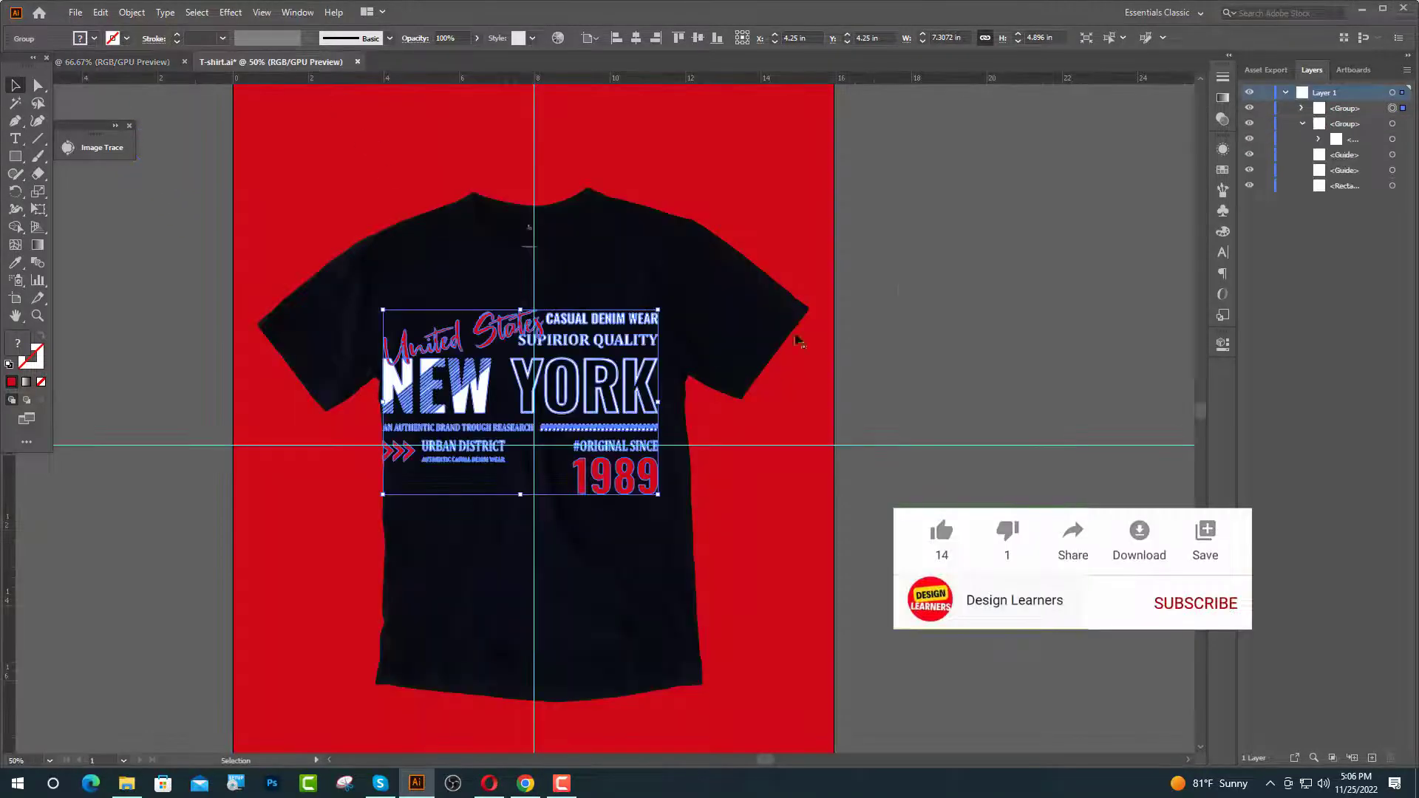
pyautogui.click(635, 38)
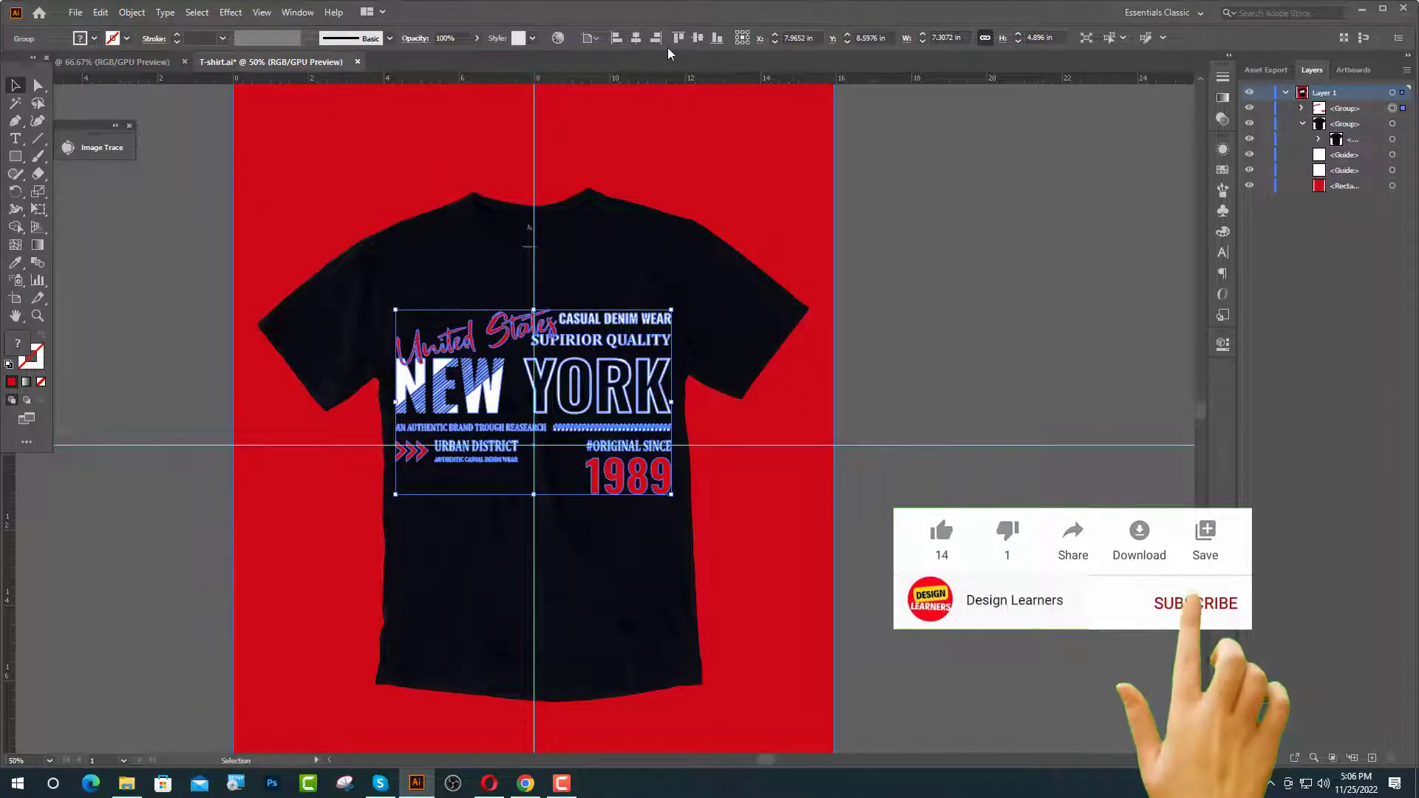
pyautogui.click(698, 38)
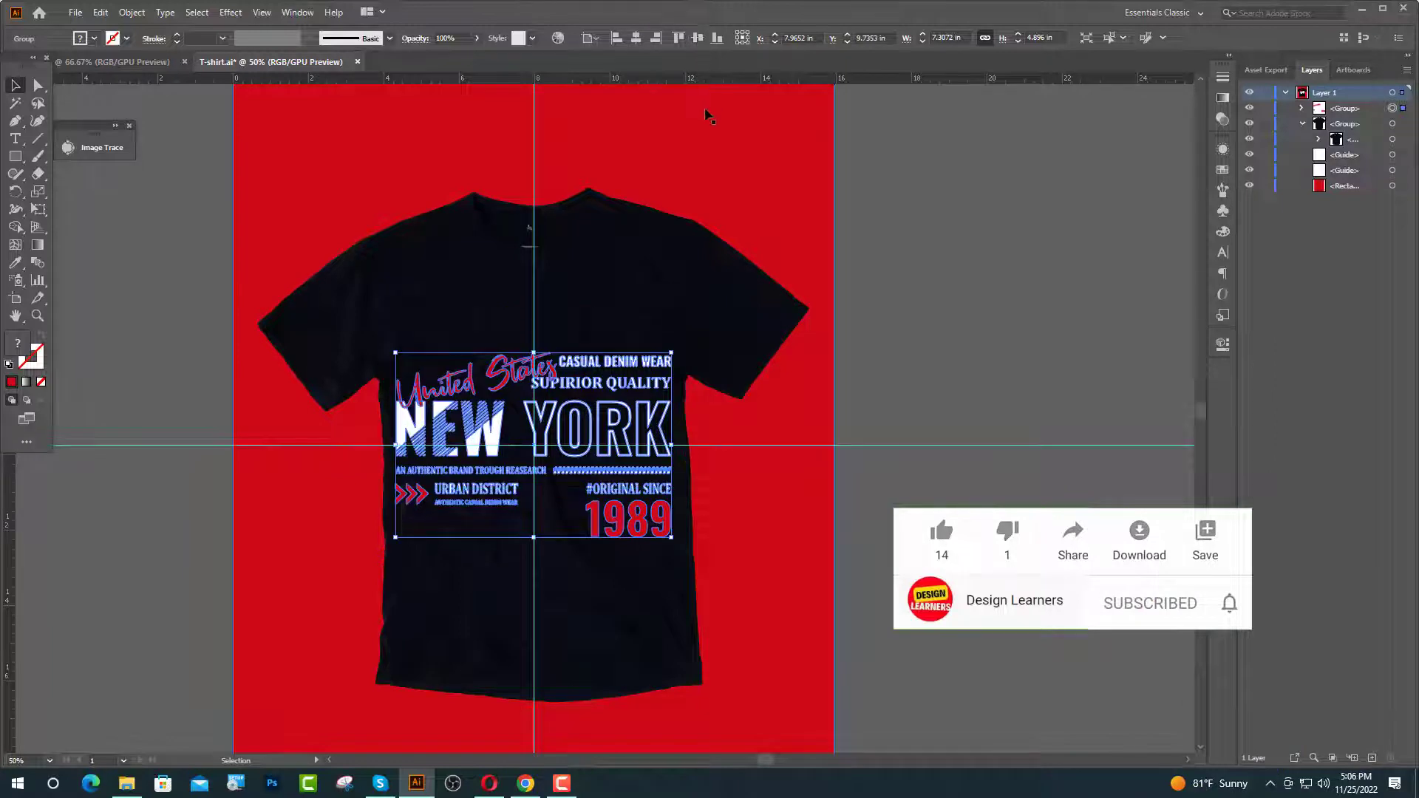
# Step: Shrink the design around its centre to about 6.47 in wide and nudge it up about 1 in on the shirt's chest
pyautogui.moveTo(533, 353); pyautogui.dragTo(534, 362)
pyautogui.press('Up')
pyautogui.press('Up')
pyautogui.press('Up')
pyautogui.press('Up')
pyautogui.press('Up')
pyautogui.press('Up')
pyautogui.press('Up')
pyautogui.press('Up')
pyautogui.press('Up')
pyautogui.press('Up')
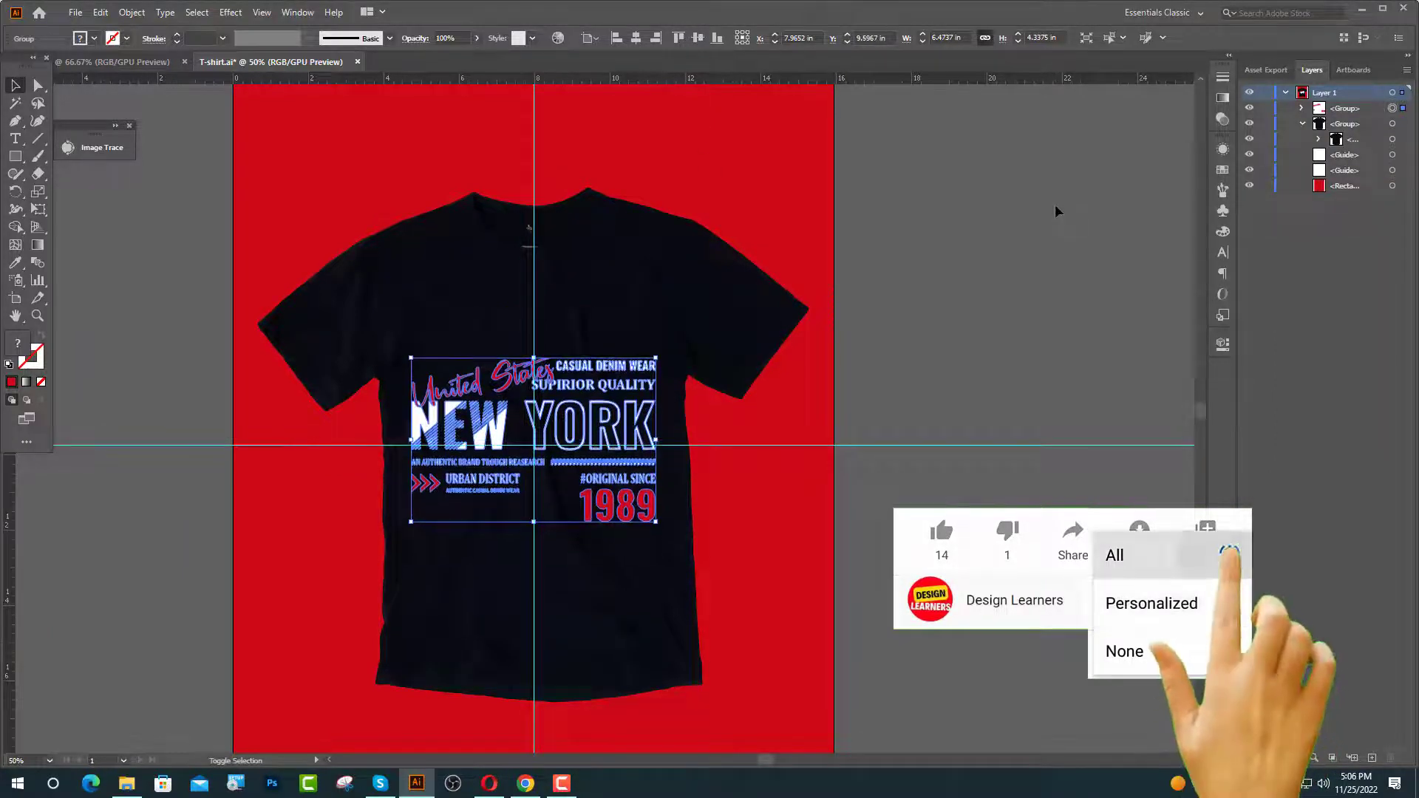
pyautogui.press('Up')
pyautogui.press('Up')
pyautogui.press('Up')
pyautogui.press('Up')
pyautogui.press('Up')
pyautogui.press('Up')
pyautogui.press('Up')
pyautogui.press('Up')
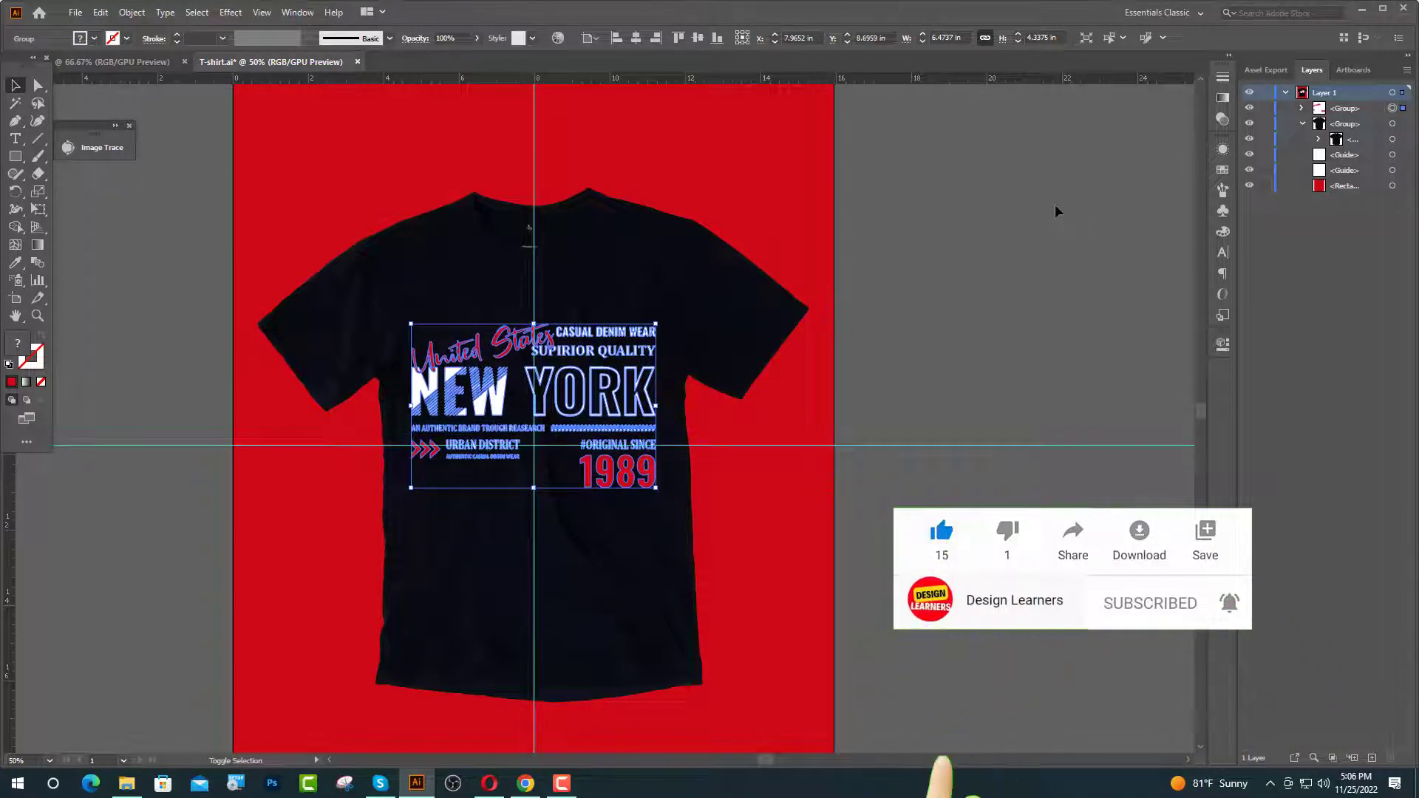
# Step: Deselect the design and hide both guides of the T-shirt mockup
pyautogui.click(1073, 181)
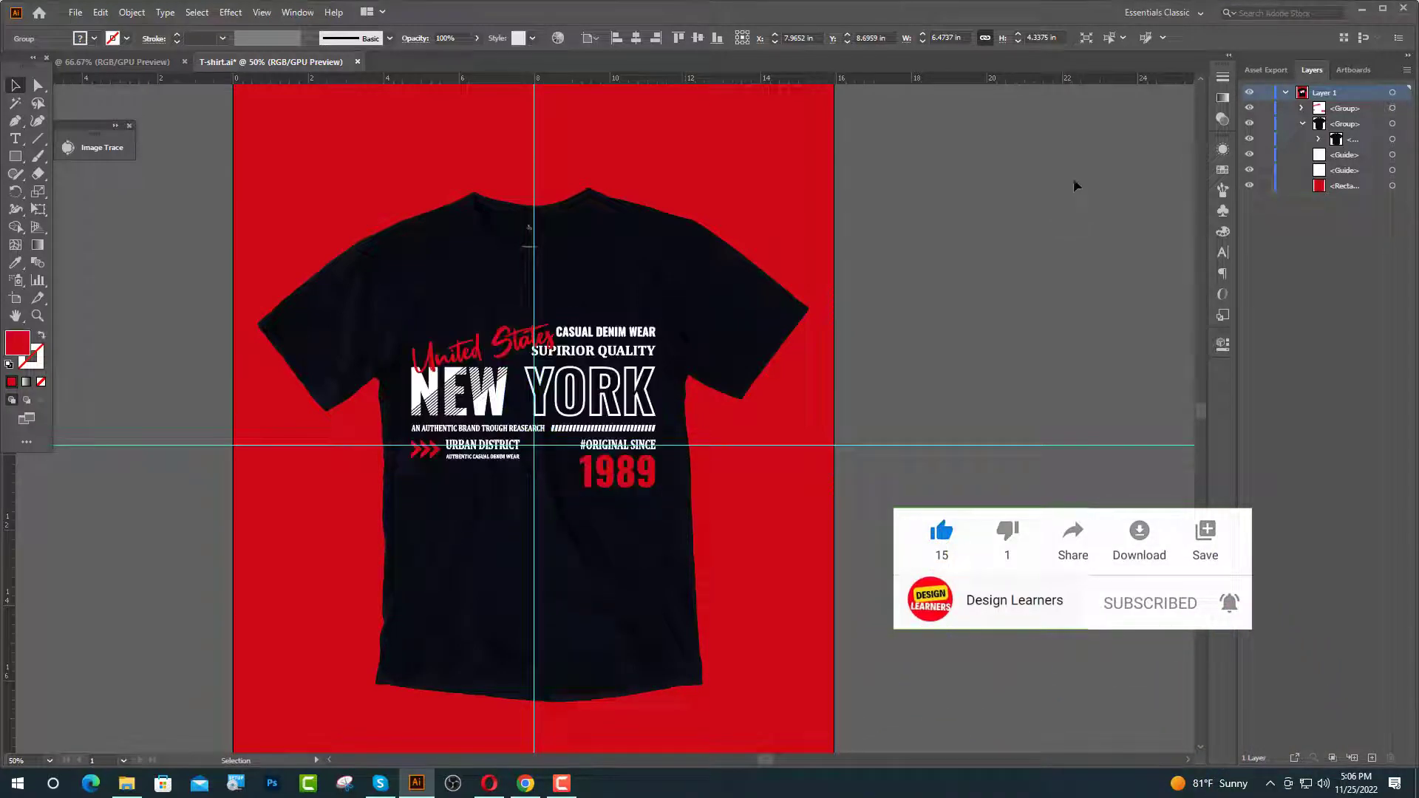
pyautogui.click(1249, 154)
pyautogui.click(1249, 170)
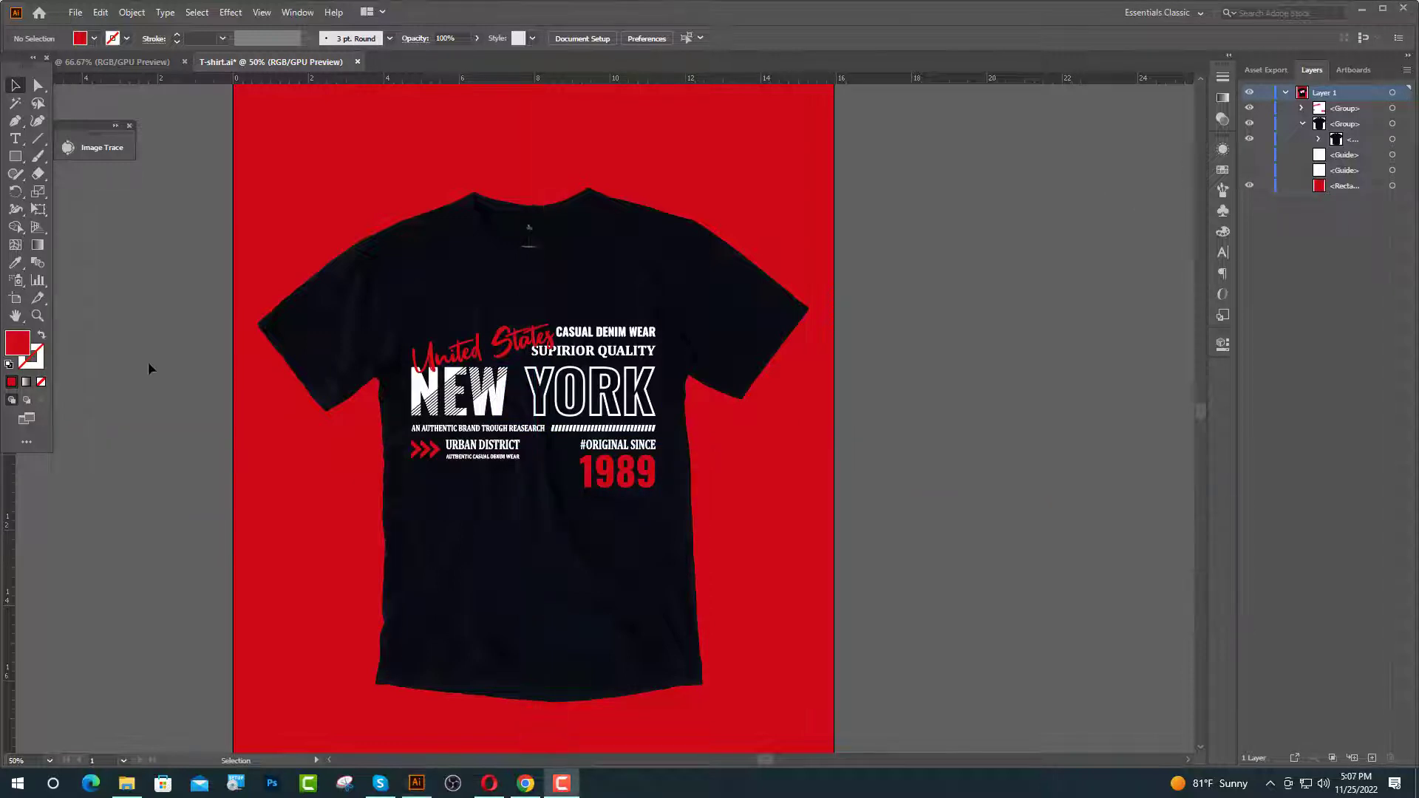